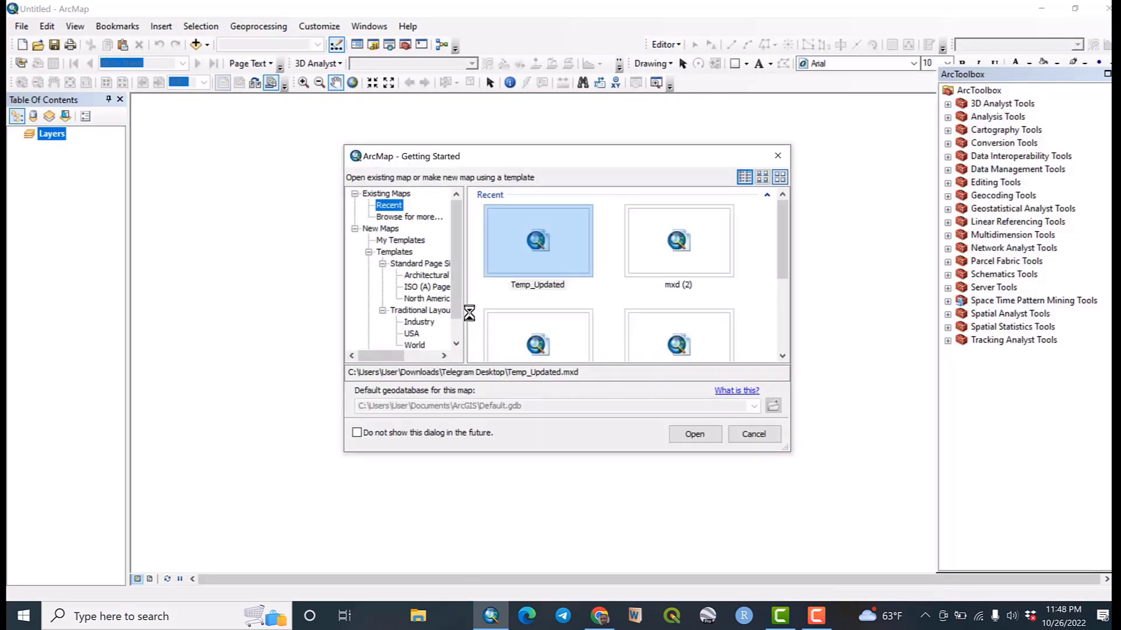
Close the Getting Started dialog to leave a blank untitled map
{"action": "left_click", "coordinate": [778, 159]}
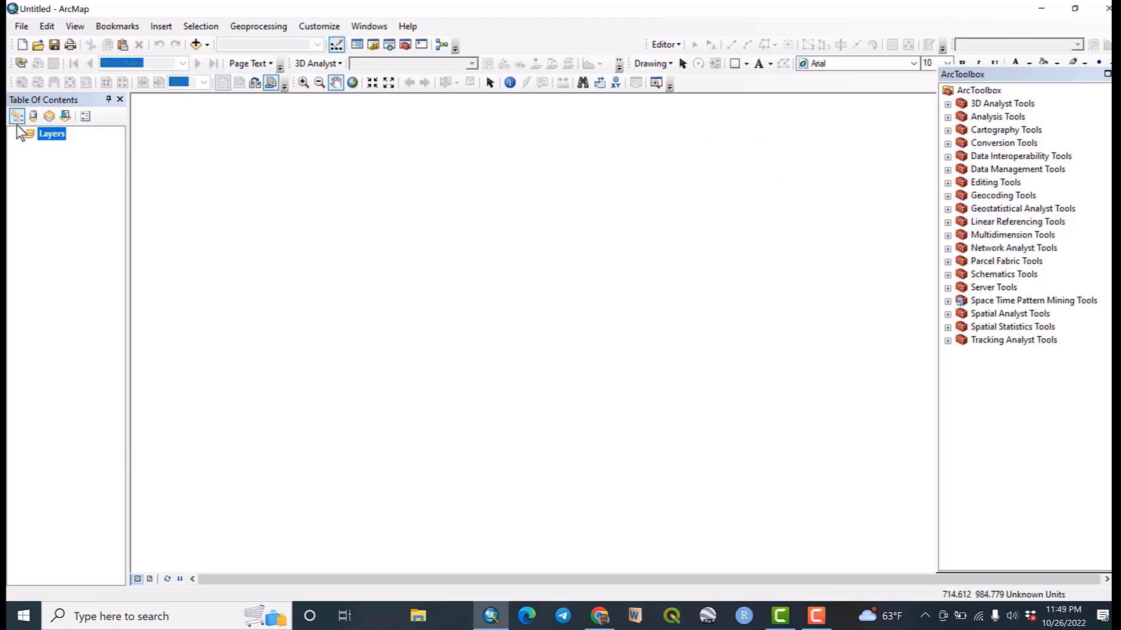
Add the DEM.tif elevation raster from the Data folder to the map
{"action": "left_click", "coordinate": [194, 44]}
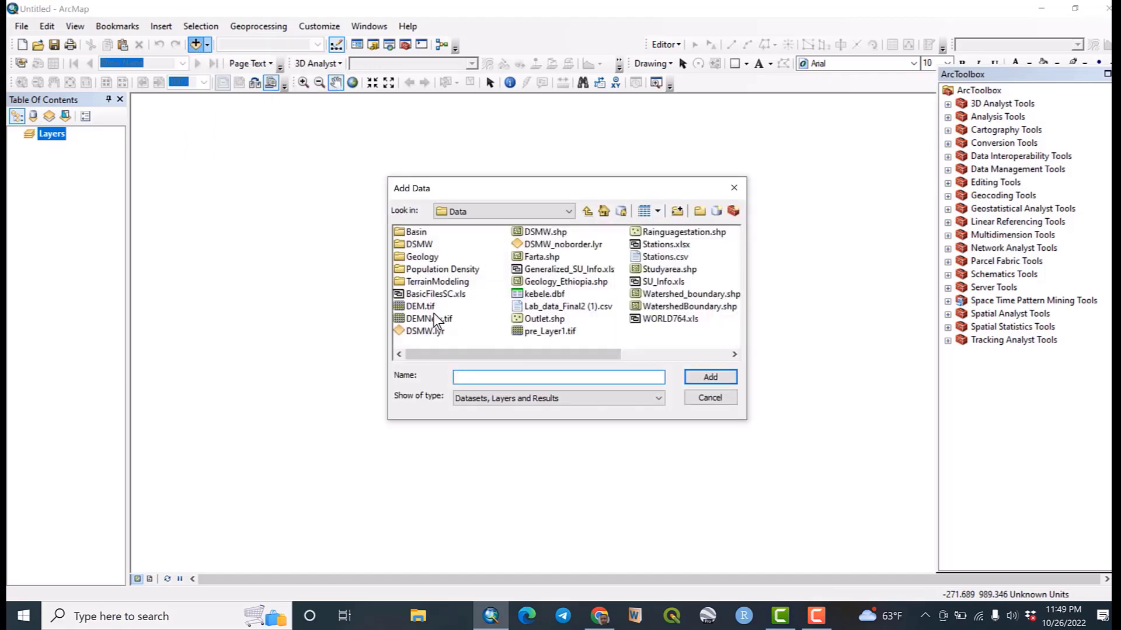
{"action": "double_click", "coordinate": [419, 308]}
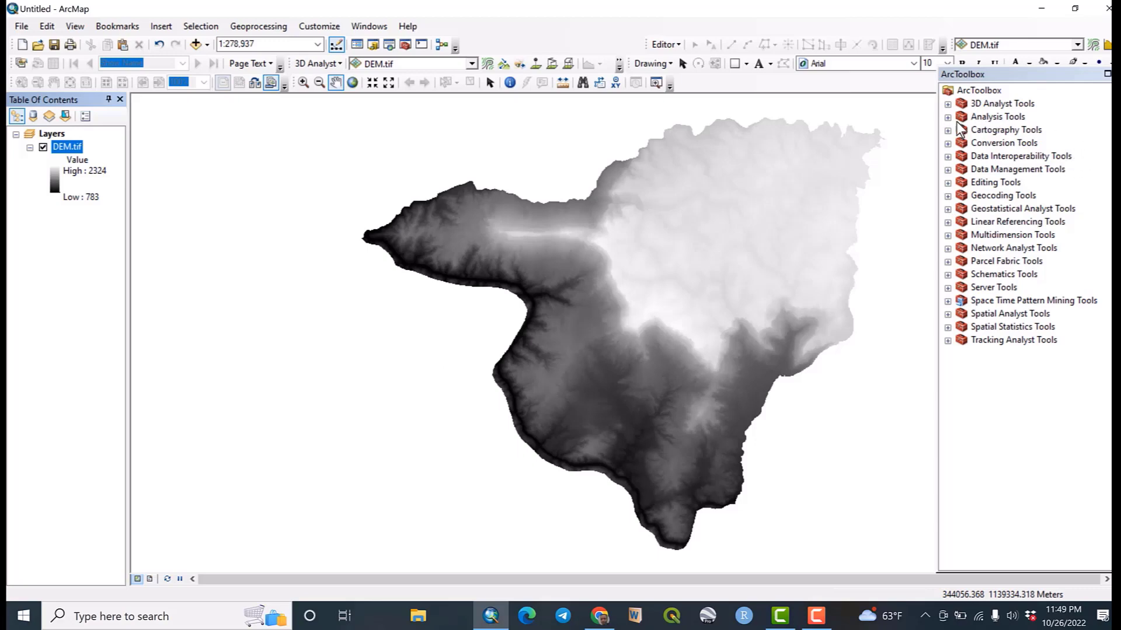
Expand Spatial Analyst Tools and its Surface toolset in ArcToolbox
{"action": "left_click", "coordinate": [947, 314]}
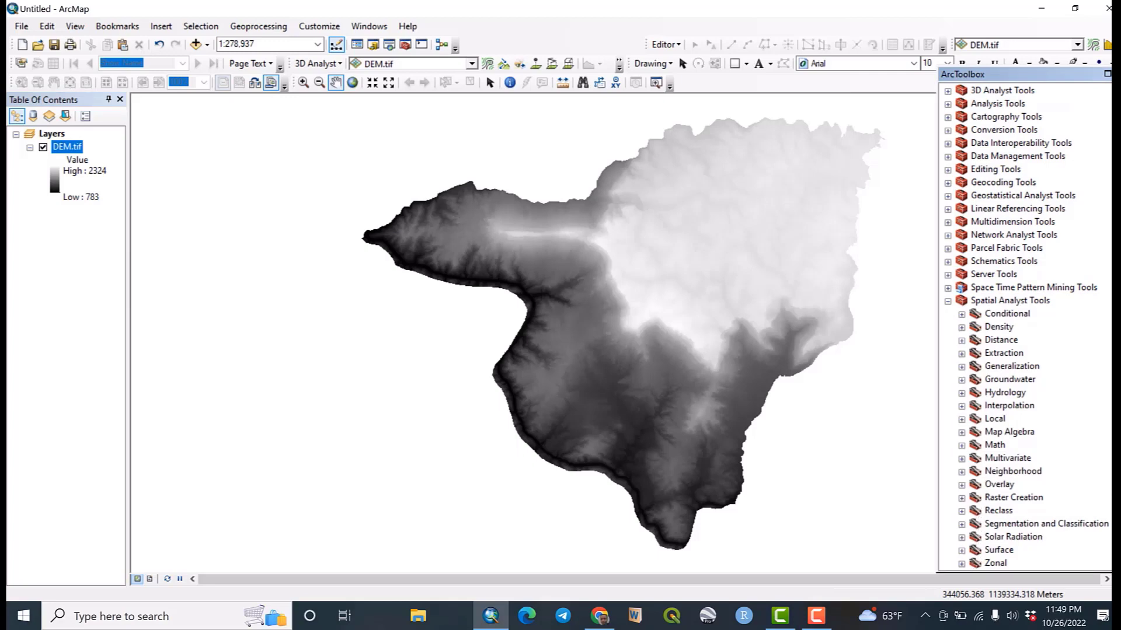
{"action": "scroll", "coordinate": [1110, 538], "scroll_direction": "down", "scroll_amount": 1}
{"action": "scroll", "coordinate": [994, 506], "scroll_direction": "down", "scroll_amount": 1}
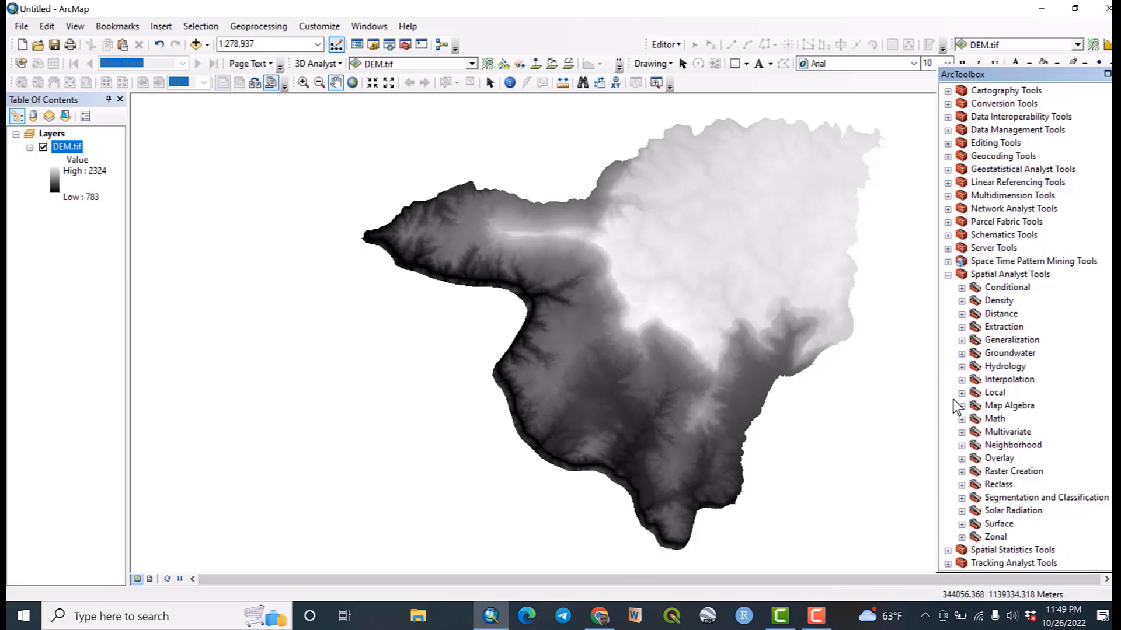
{"action": "left_click", "coordinate": [963, 525]}
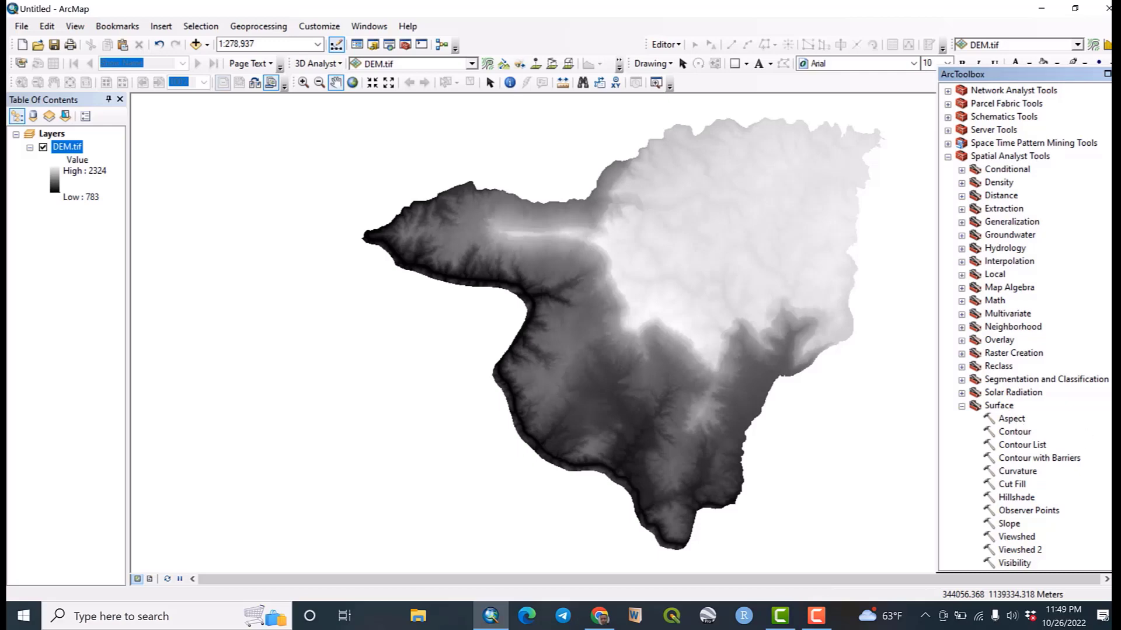
{"action": "scroll", "coordinate": [1031, 429], "scroll_direction": "down", "scroll_amount": 2}
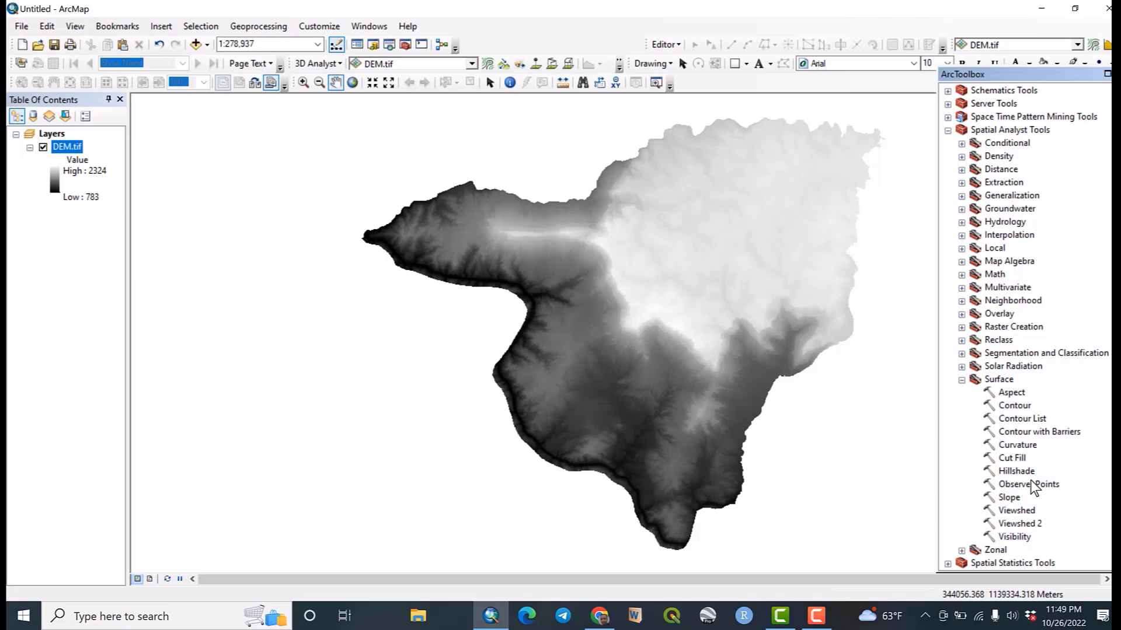
Run the Aspect tool on DEM.tif with the output raster named Aspect
{"action": "double_click", "coordinate": [1011, 393]}
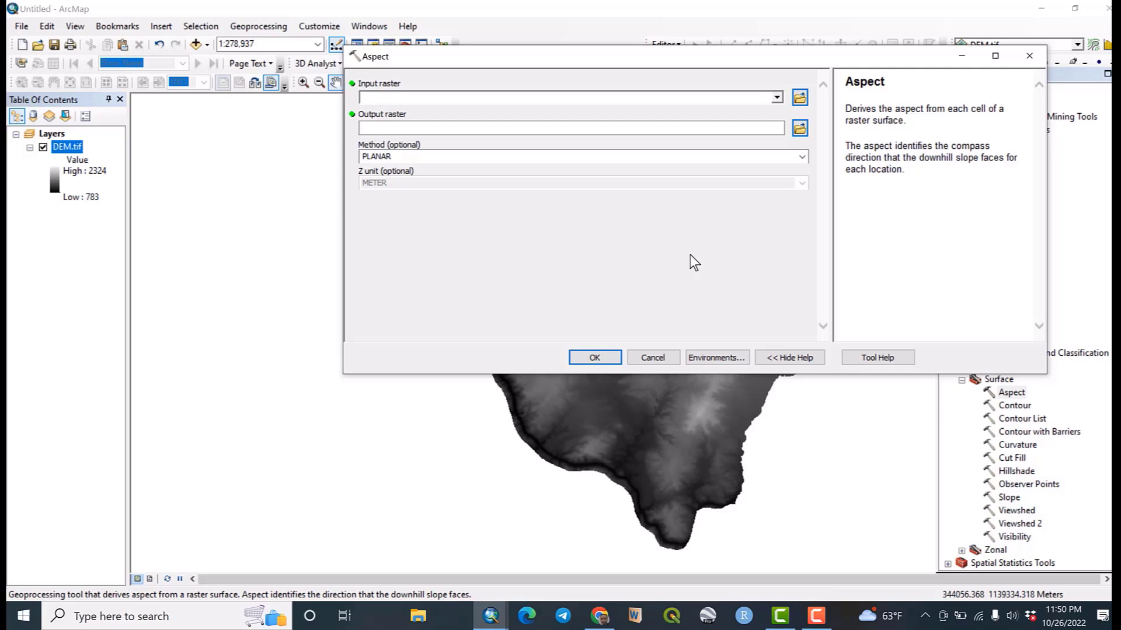
{"action": "left_click", "coordinate": [775, 96]}
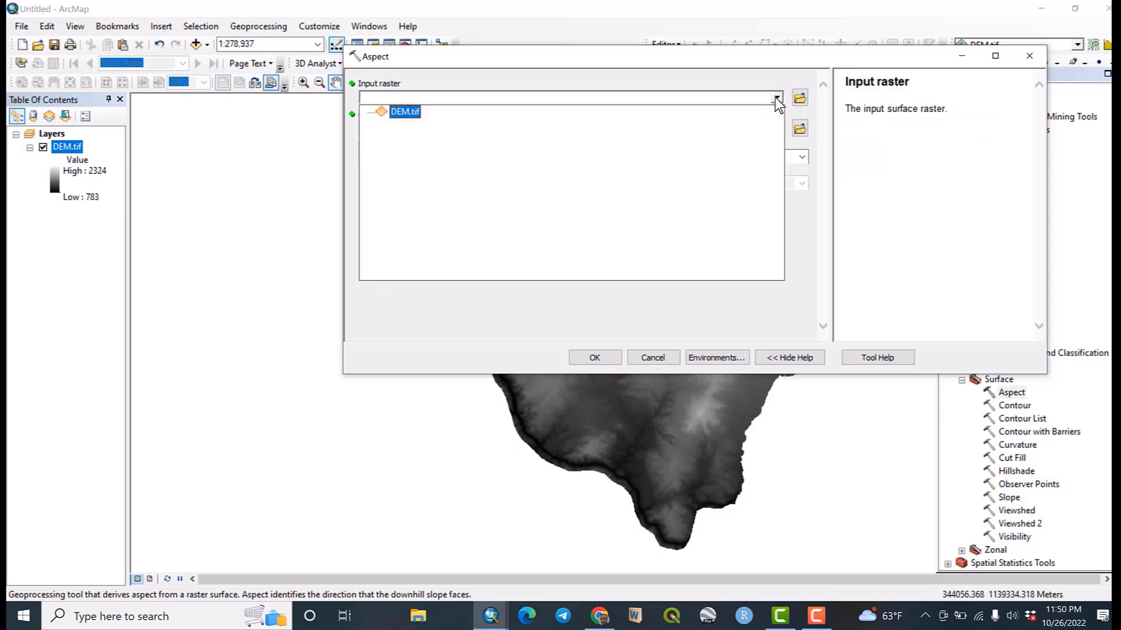
{"action": "left_click", "coordinate": [400, 112]}
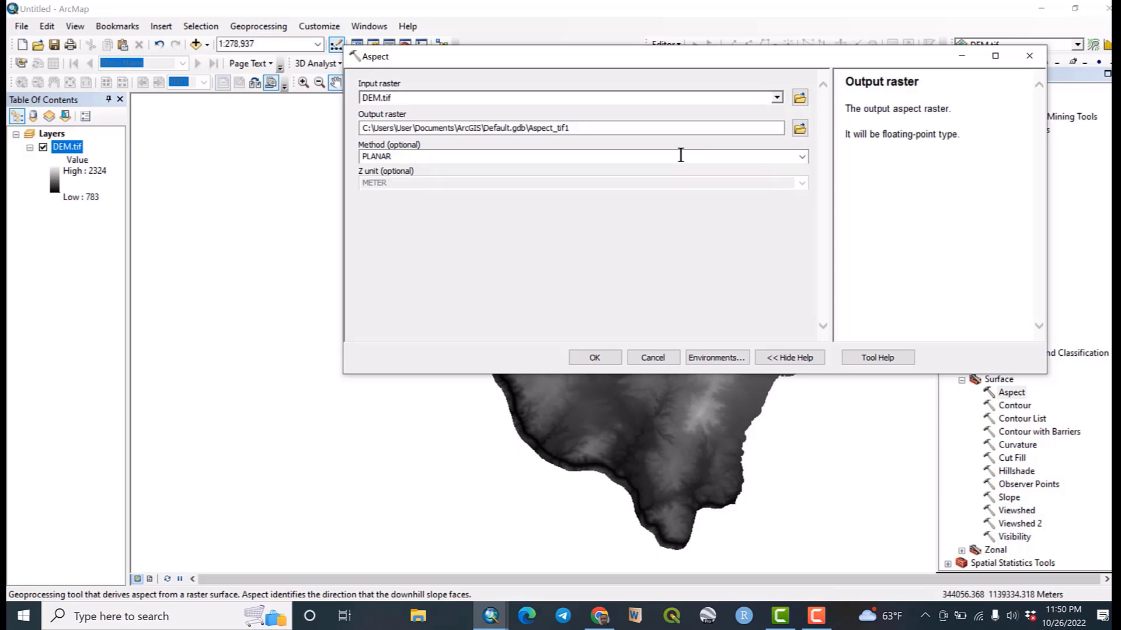
{"action": "left_click", "coordinate": [642, 128]}
{"action": "key", "text": "BackSpace"}
{"action": "key", "text": "BackSpace"}
{"action": "key", "text": "BackSpace"}
{"action": "key", "text": "BackSpace"}
{"action": "key", "text": "BackSpace"}
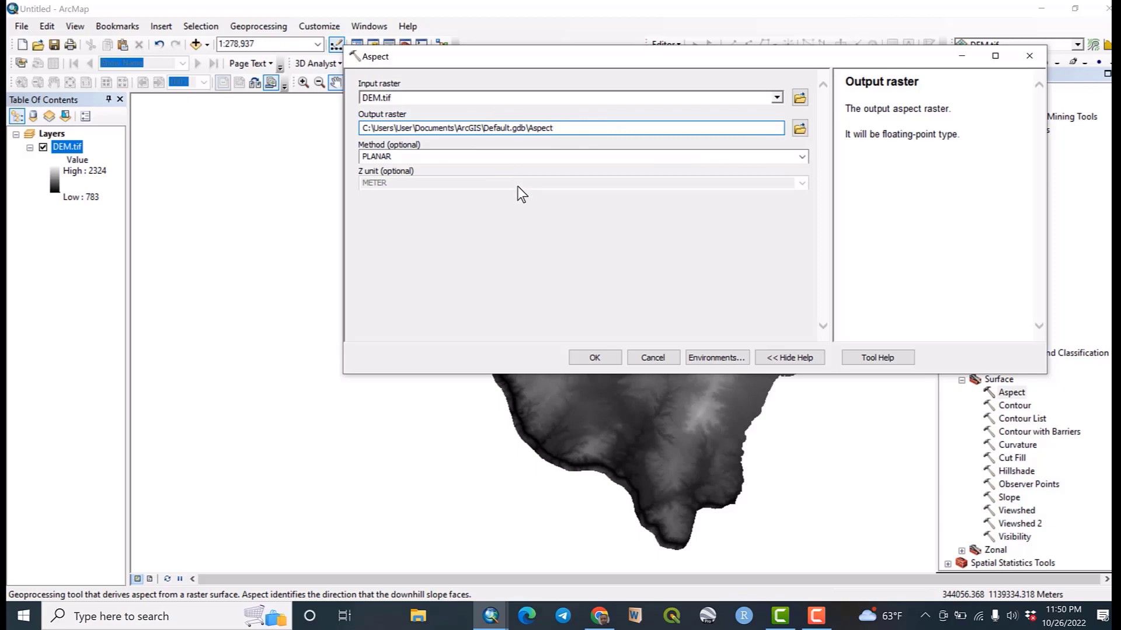
{"action": "left_click", "coordinate": [585, 354]}
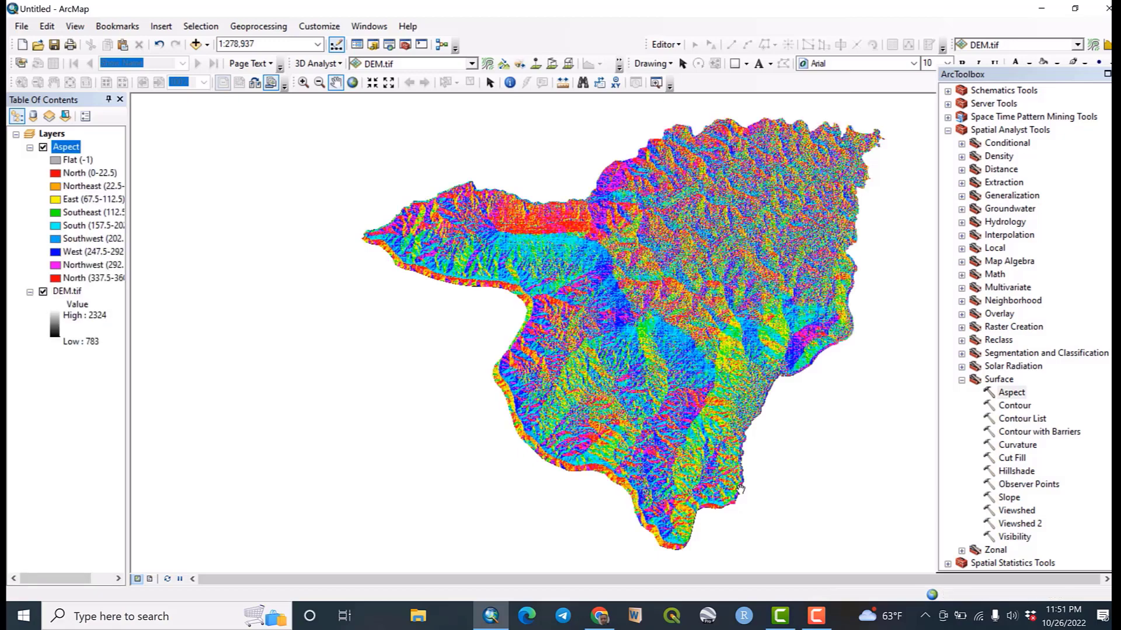
Set the Aspect layer's display transparency to 10%
{"action": "double_click", "coordinate": [66, 147]}
{"action": "left_click", "coordinate": [546, 153]}
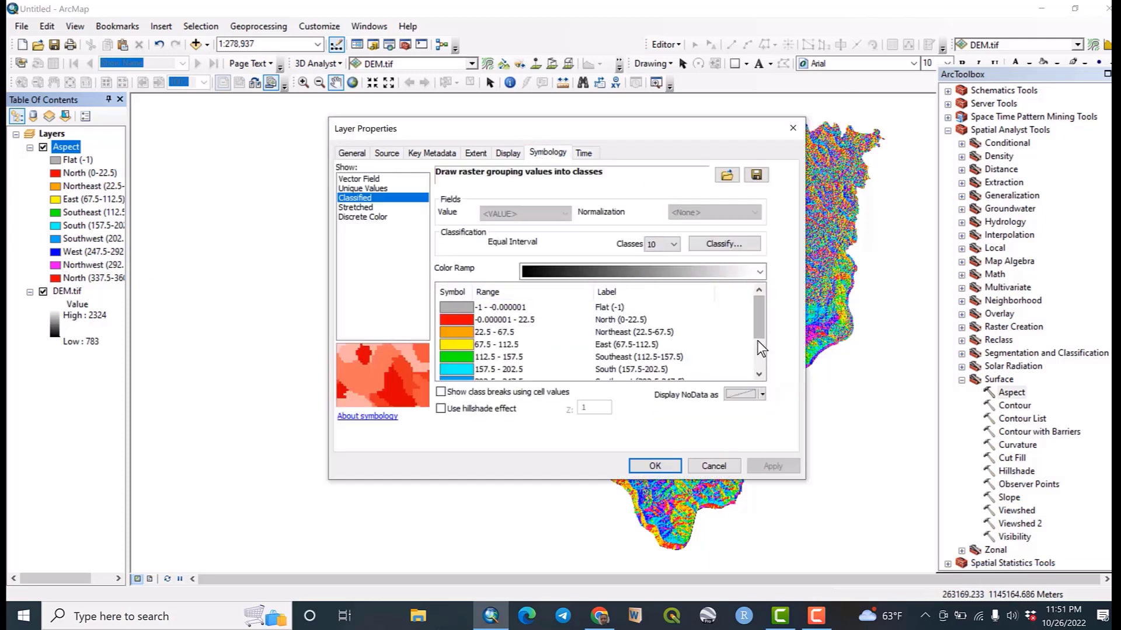
{"action": "left_click", "coordinate": [759, 373]}
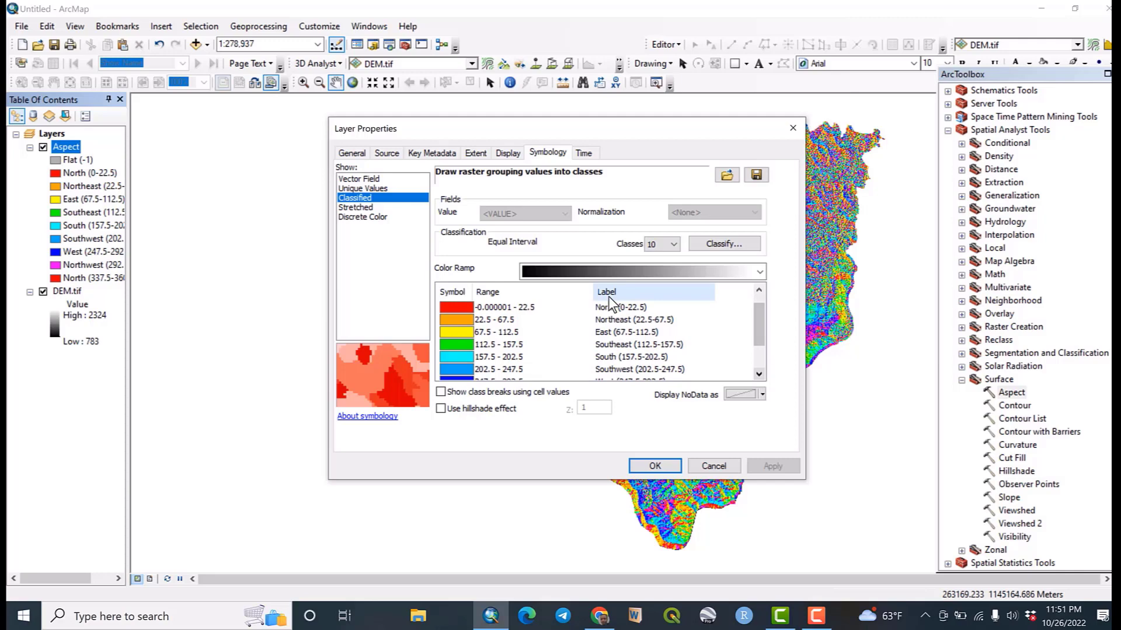
{"action": "left_click", "coordinate": [495, 153]}
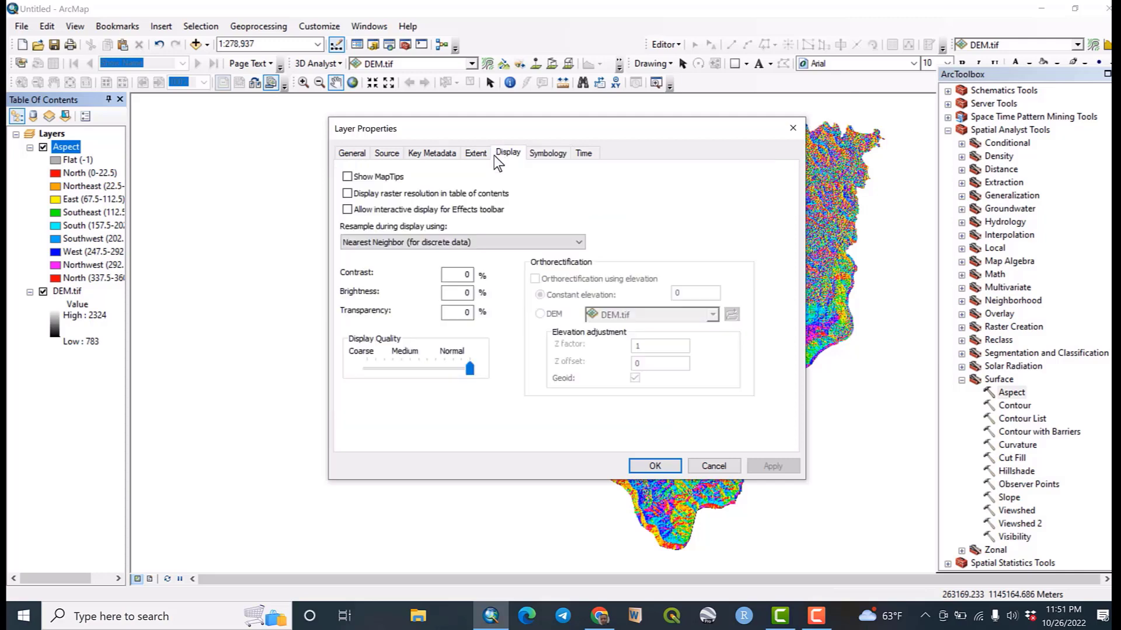
{"action": "left_click", "coordinate": [458, 314]}
{"action": "type", "text": "1"}
{"action": "left_click", "coordinate": [777, 470]}
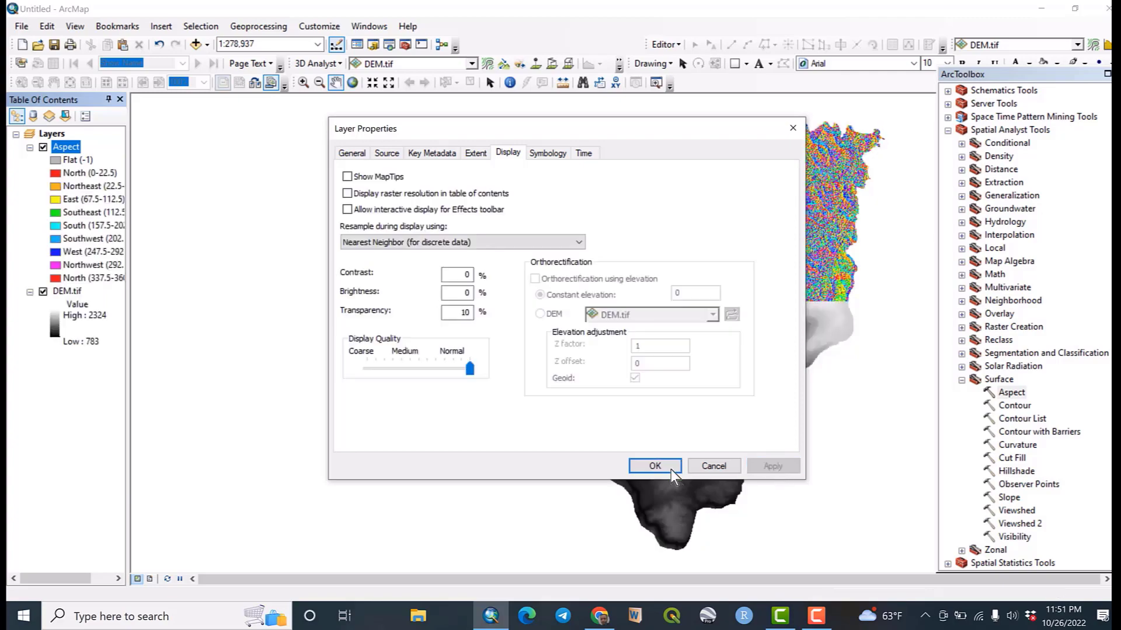
{"action": "left_click", "coordinate": [655, 466]}
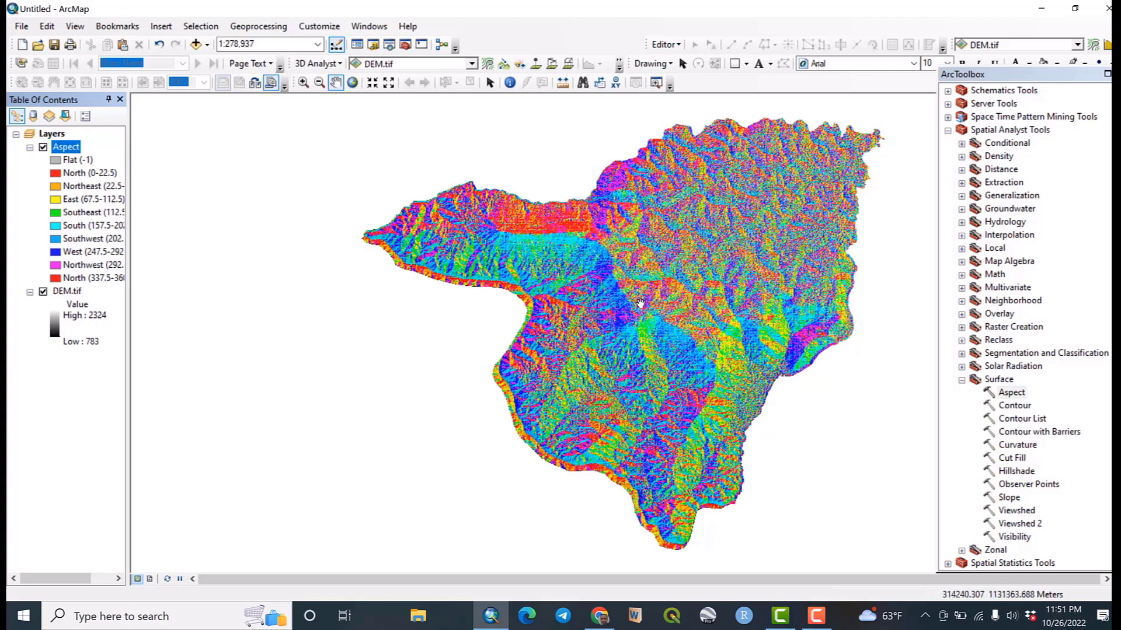
Zoom in on the watershed and reset the Aspect layer's transparency to 0%
{"action": "scroll", "coordinate": [638, 303], "scroll_direction": "up", "scroll_amount": 1}
{"action": "scroll", "coordinate": [638, 303], "scroll_direction": "down", "scroll_amount": 2}
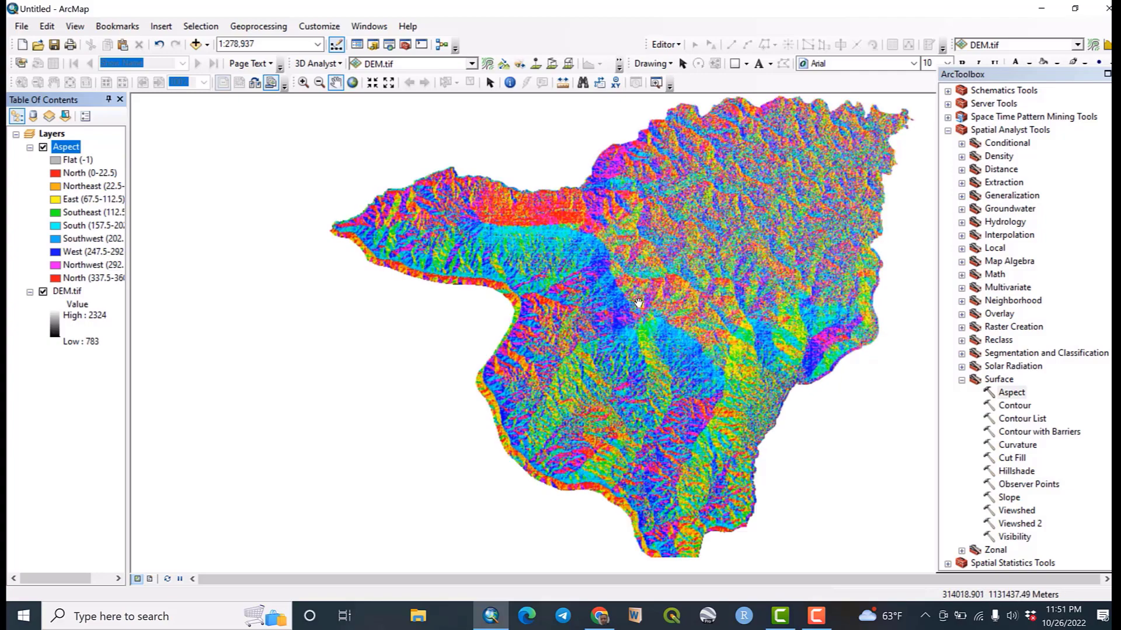
{"action": "left_click_drag", "start_coordinate": [679, 277], "coordinate": [565, 263]}
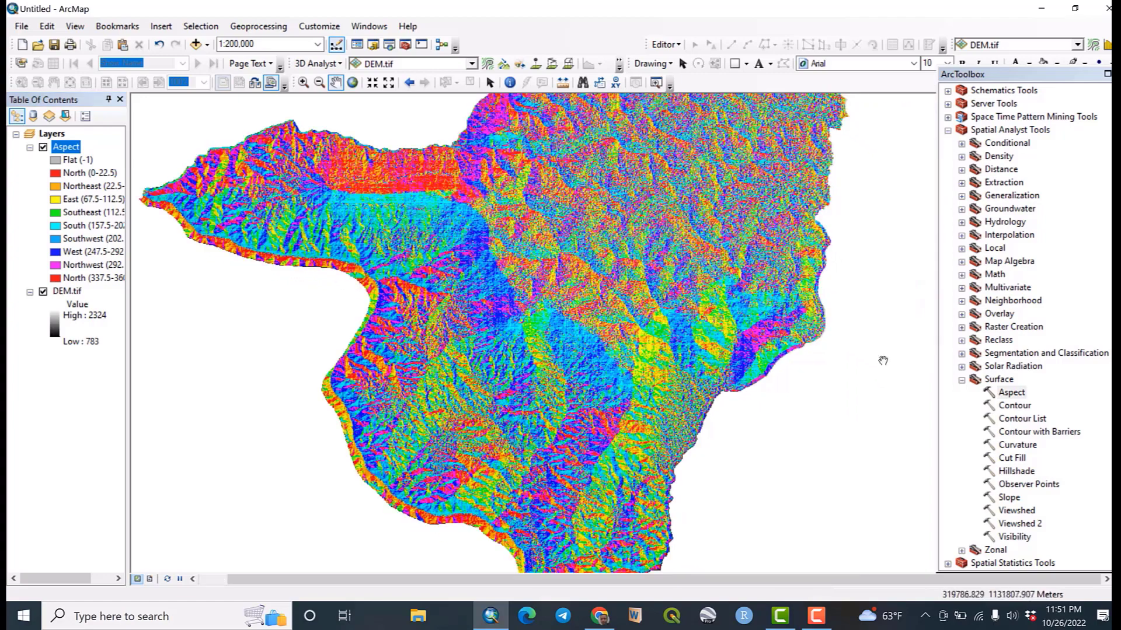
{"action": "double_click", "coordinate": [68, 148]}
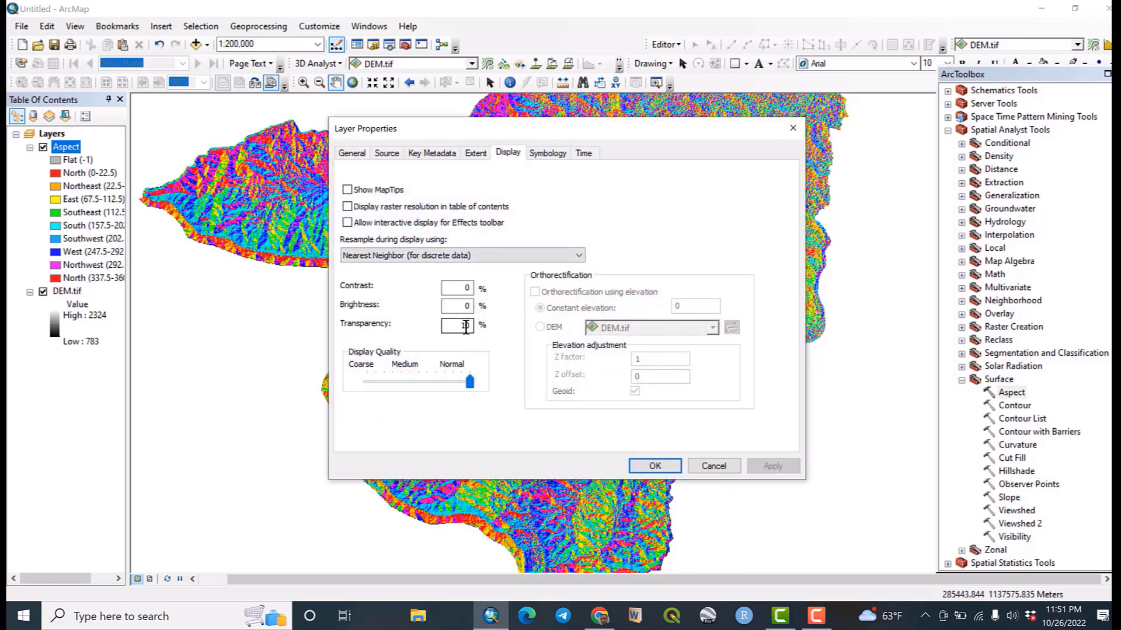
{"action": "key", "text": "BackSpace"}
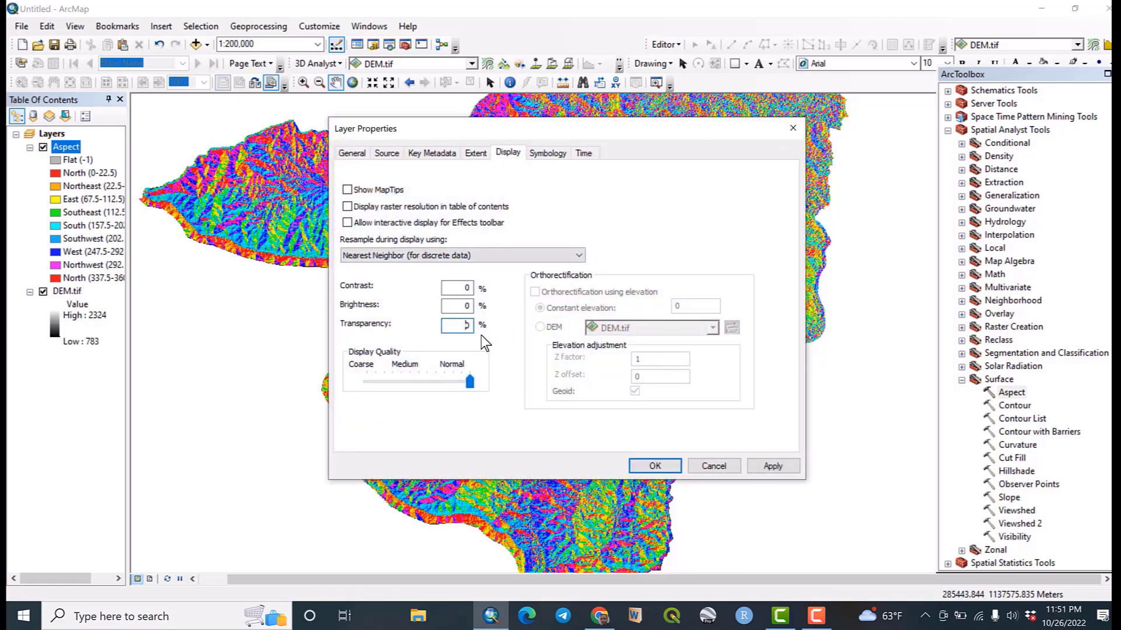
{"action": "left_click", "coordinate": [777, 466]}
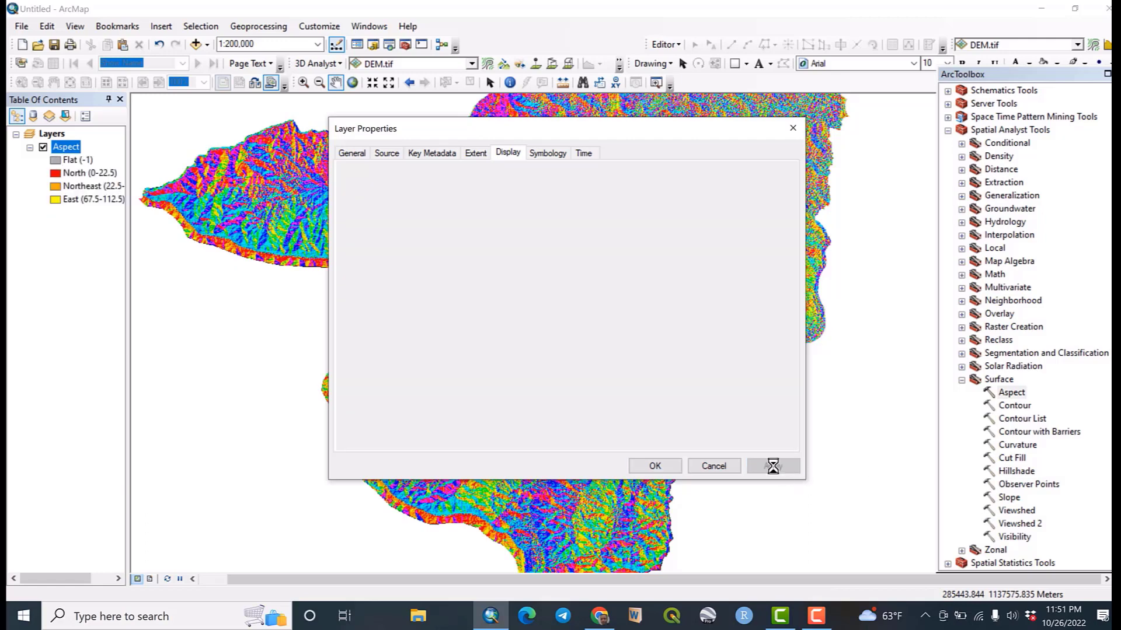
{"action": "left_click", "coordinate": [663, 465]}
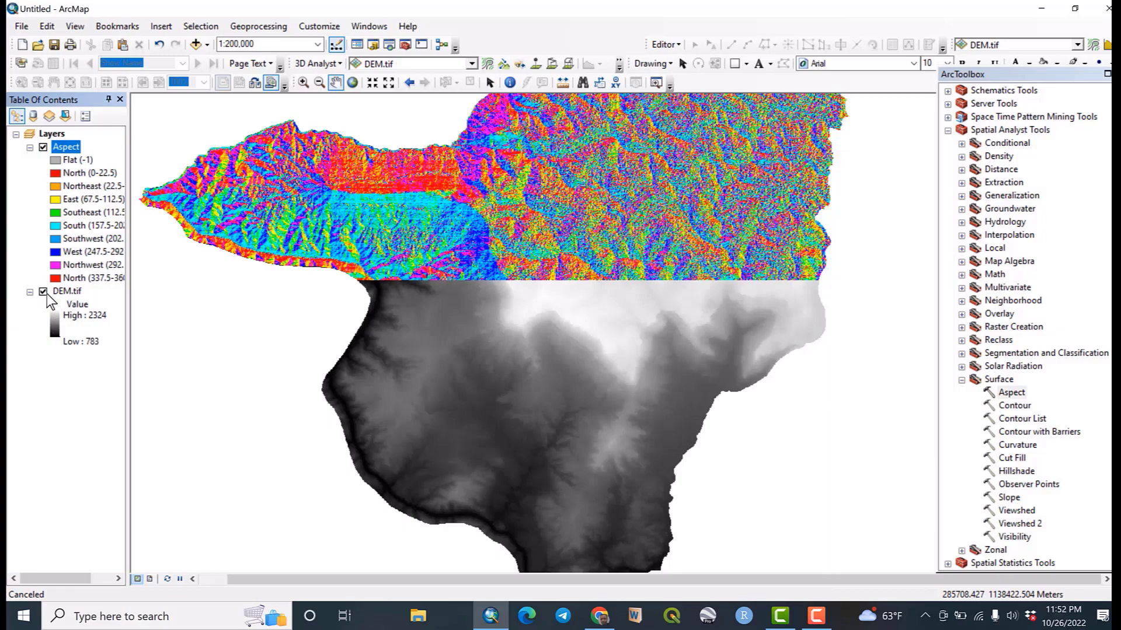
{"action": "left_click", "coordinate": [43, 292]}
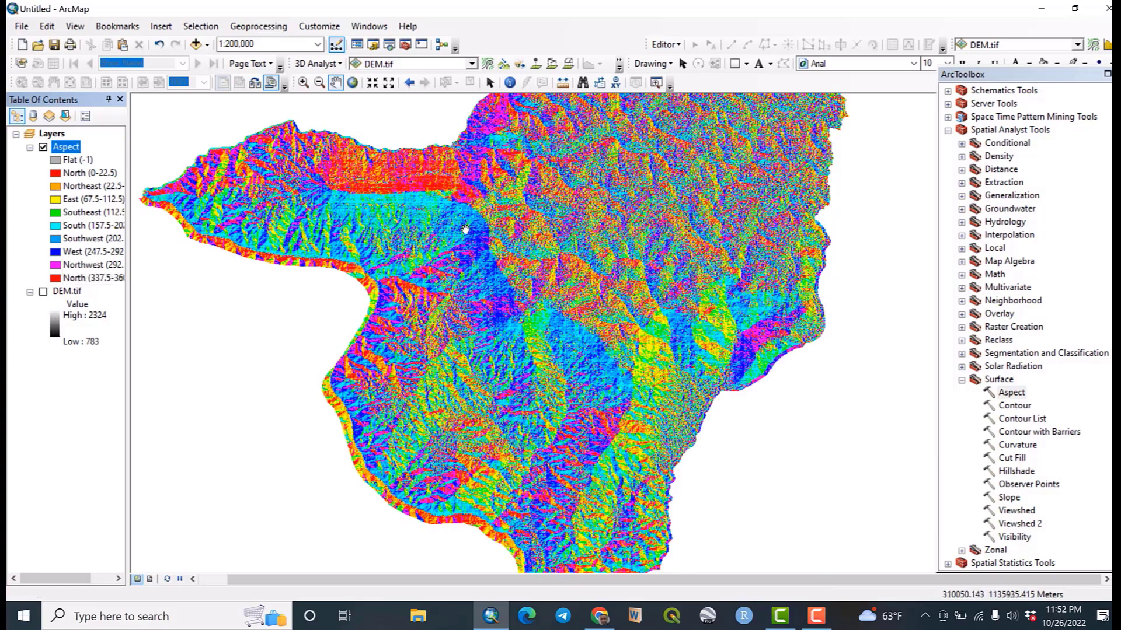
{"action": "left_click_drag", "start_coordinate": [526, 390], "coordinate": [528, 416]}
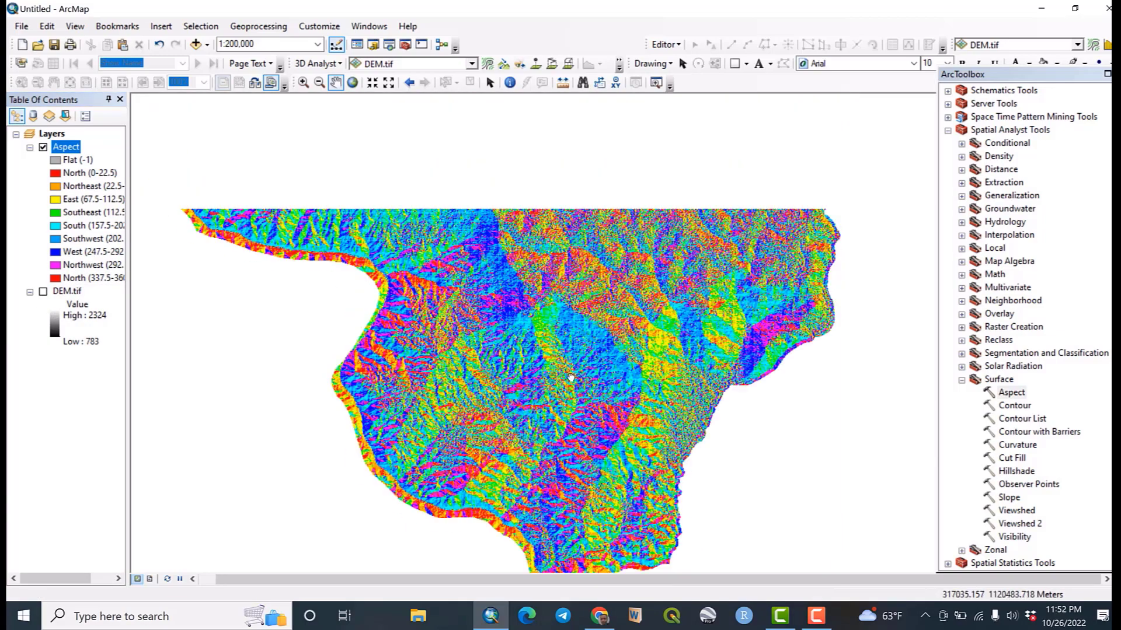
{"action": "left_click_drag", "start_coordinate": [629, 273], "coordinate": [577, 204]}
{"action": "left_click_drag", "start_coordinate": [540, 403], "coordinate": [559, 308]}
{"action": "scroll", "coordinate": [560, 308], "scroll_direction": "down", "scroll_amount": 1}
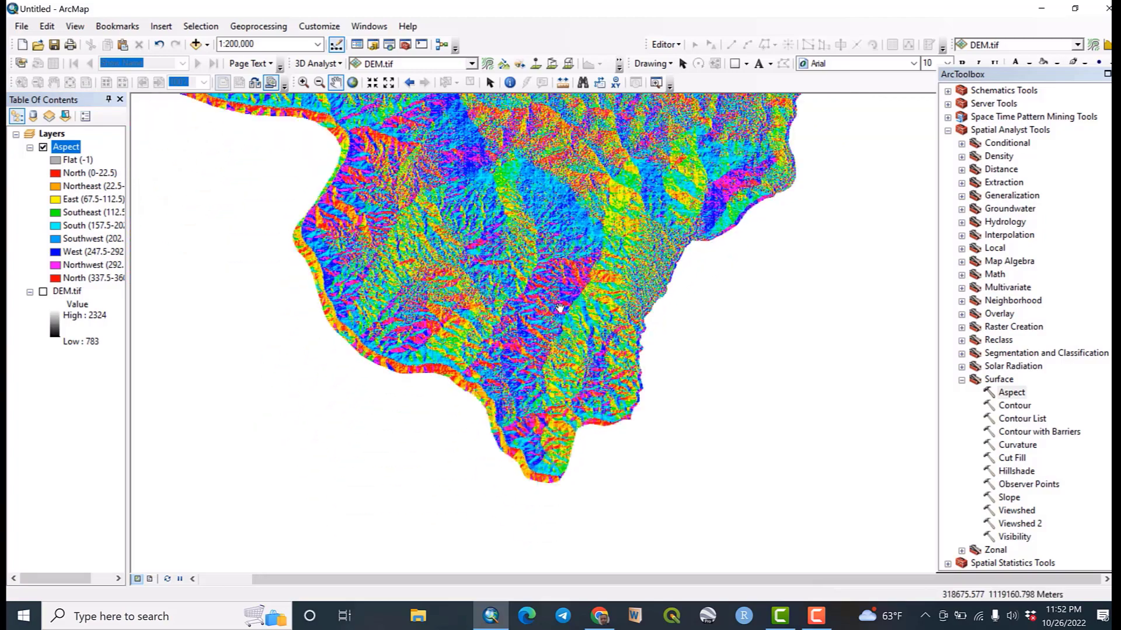
{"action": "scroll", "coordinate": [559, 366], "scroll_direction": "down", "scroll_amount": 1}
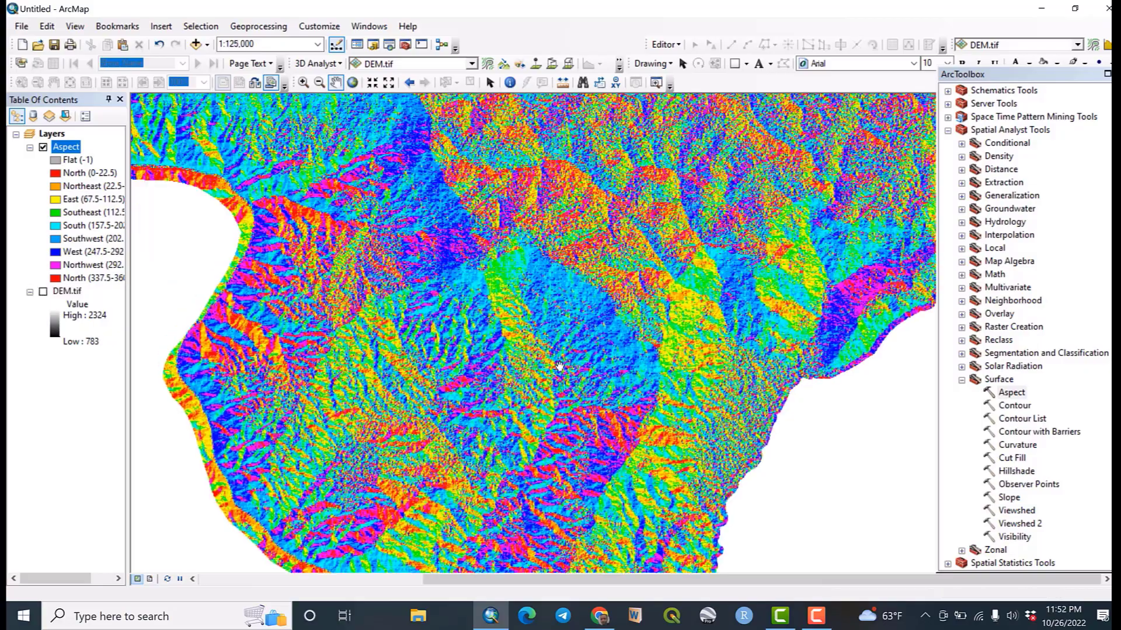
{"action": "left_click_drag", "start_coordinate": [521, 232], "coordinate": [513, 490]}
{"action": "left_click_drag", "start_coordinate": [561, 233], "coordinate": [525, 274]}
{"action": "left_click_drag", "start_coordinate": [688, 350], "coordinate": [631, 303]}
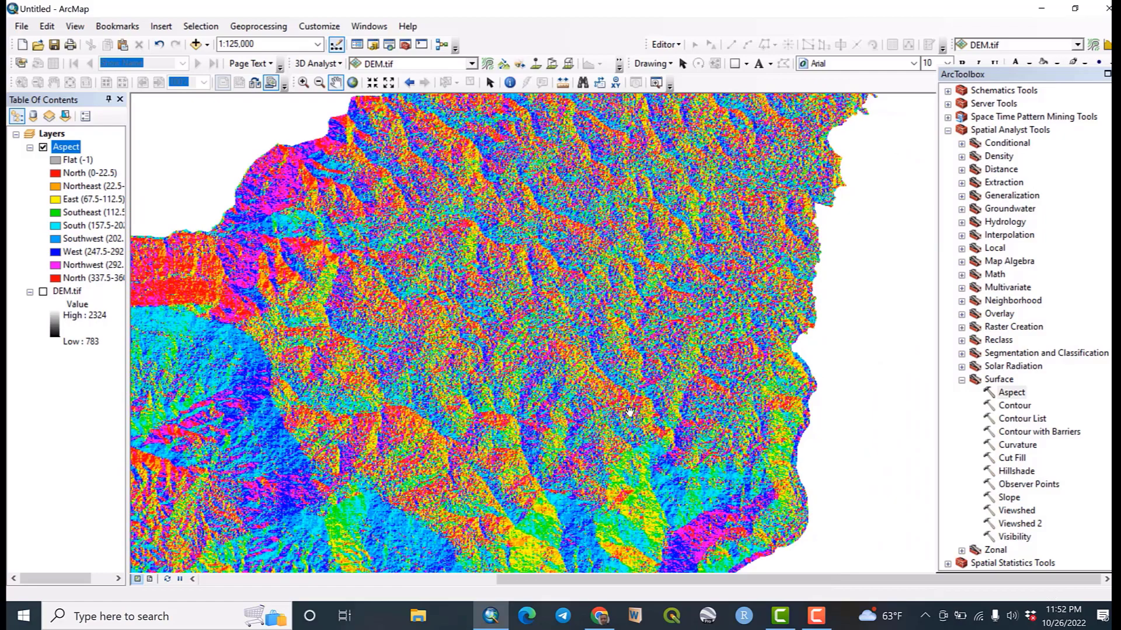
{"action": "left_click_drag", "start_coordinate": [700, 326], "coordinate": [586, 368]}
{"action": "left_click_drag", "start_coordinate": [482, 416], "coordinate": [519, 344]}
{"action": "left_click_drag", "start_coordinate": [514, 476], "coordinate": [528, 435]}
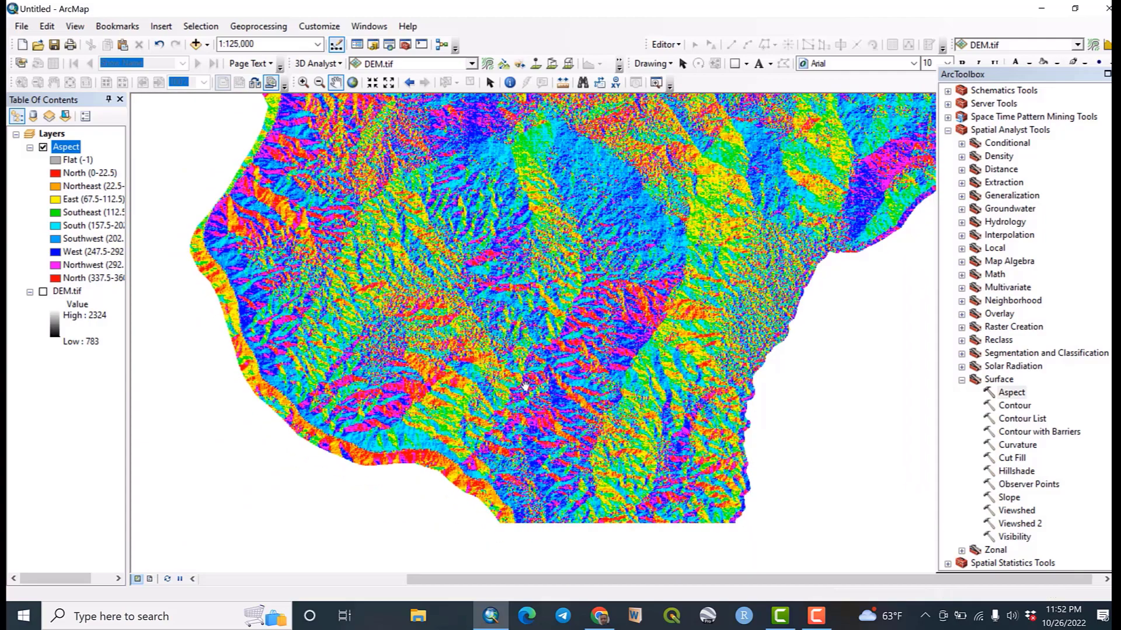
{"action": "left_click_drag", "start_coordinate": [528, 327], "coordinate": [491, 350]}
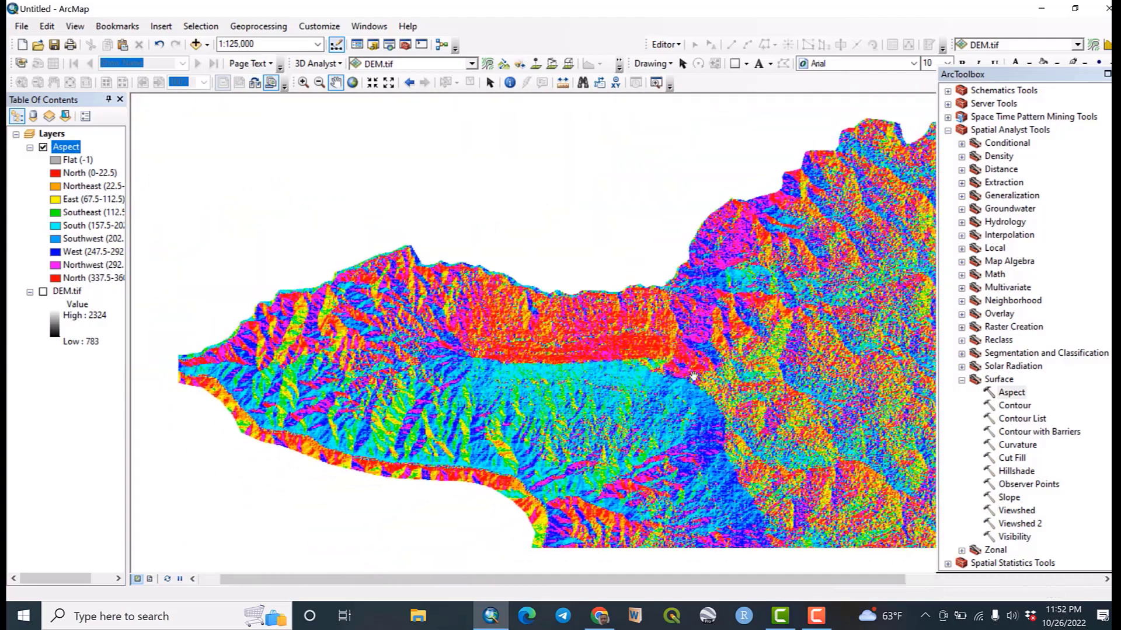
{"action": "left_click_drag", "start_coordinate": [927, 395], "coordinate": [669, 285]}
{"action": "scroll", "coordinate": [671, 301], "scroll_direction": "up", "scroll_amount": 2}
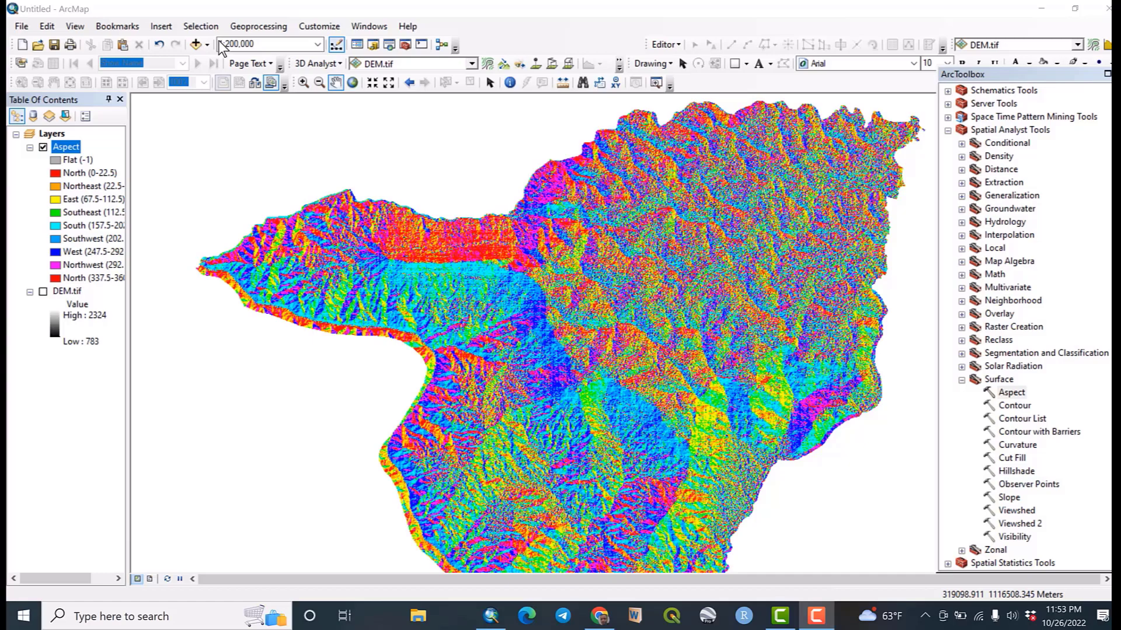
{"action": "left_click_drag", "start_coordinate": [684, 356], "coordinate": [617, 288]}
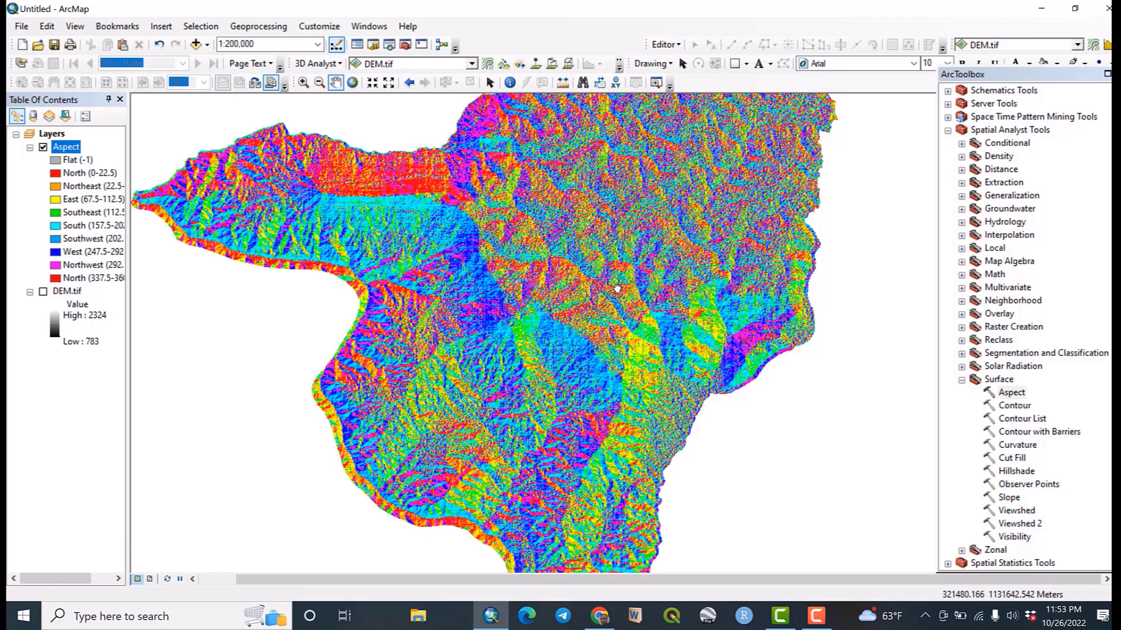
Show DEM.tif, hide Aspect, and generate 200-interval contours into Default.gdb\Contour
{"action": "double_click", "coordinate": [1015, 407]}
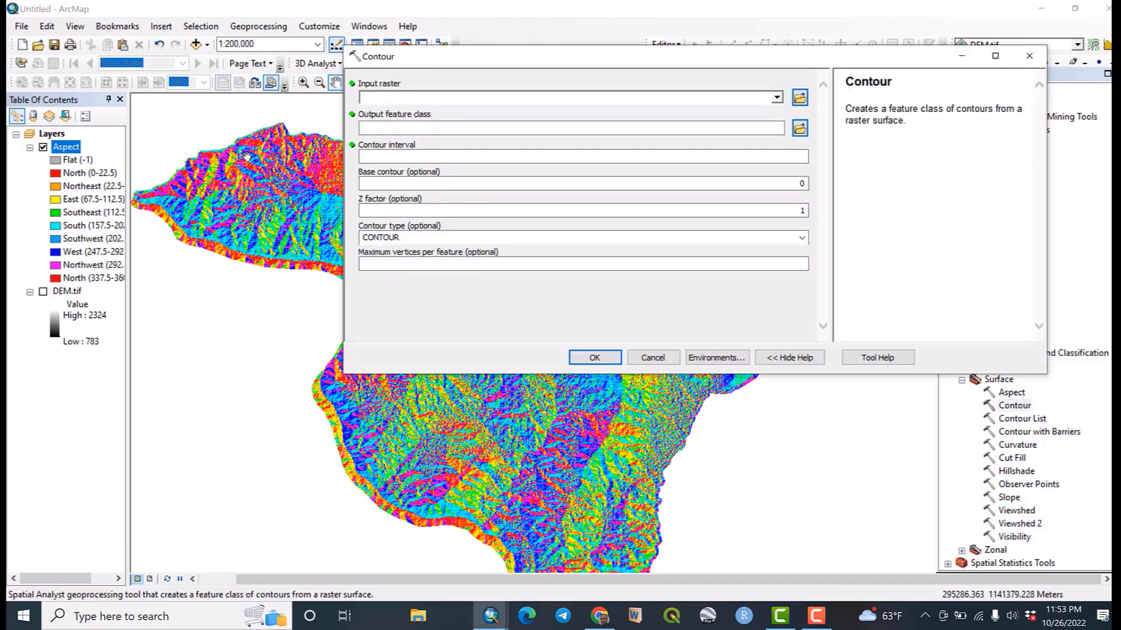
{"action": "left_click", "coordinate": [43, 292]}
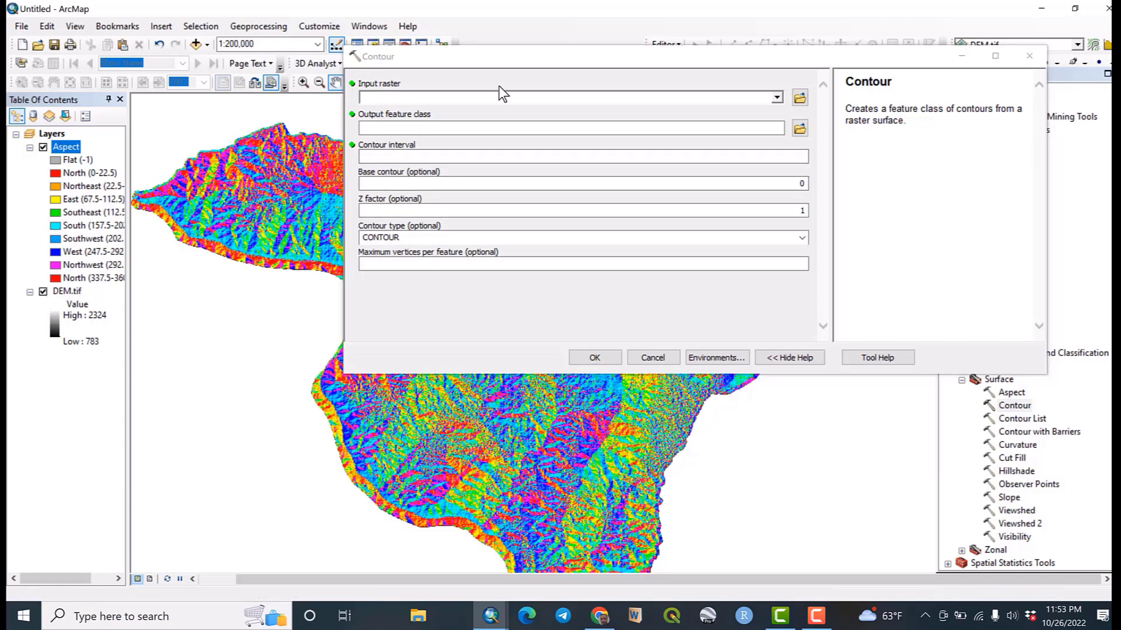
{"action": "left_click", "coordinate": [42, 147]}
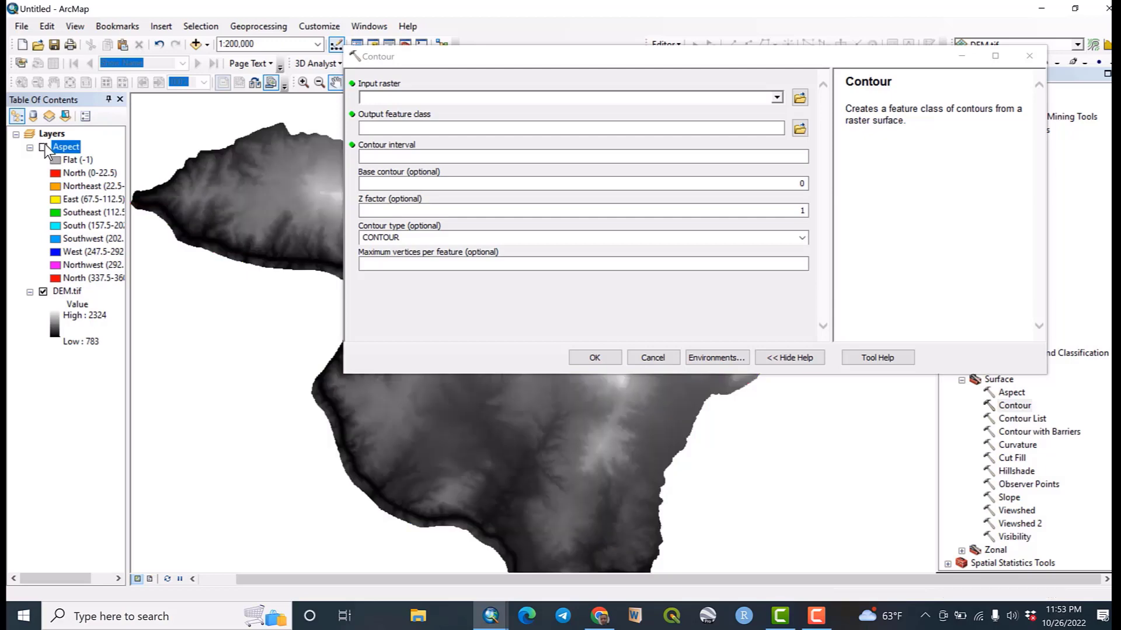
{"action": "left_click", "coordinate": [776, 98]}
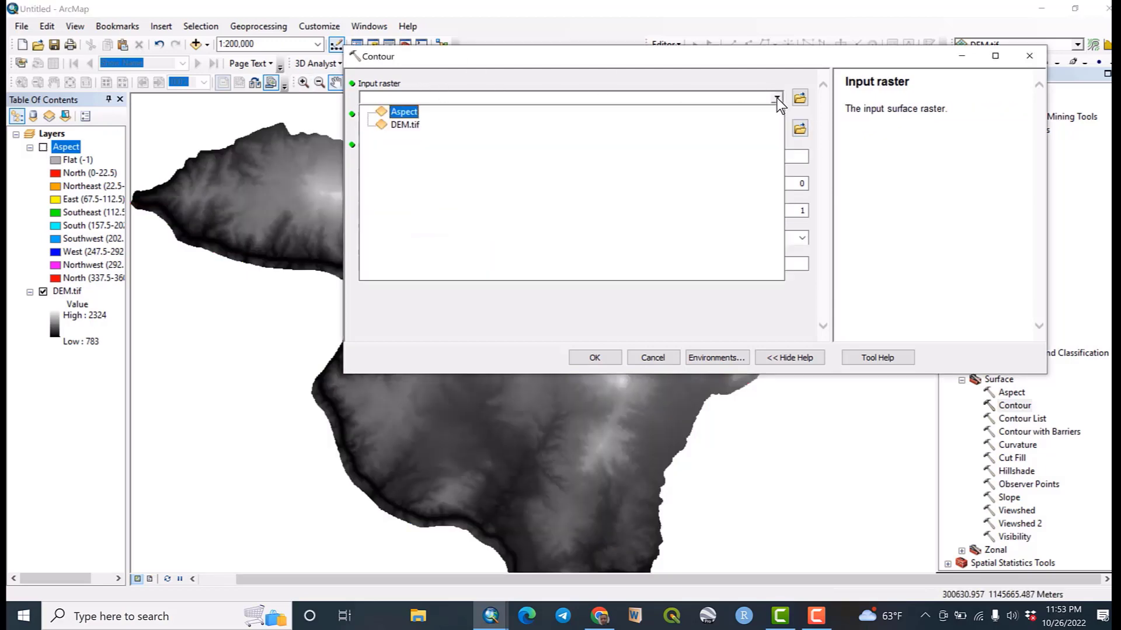
{"action": "left_click", "coordinate": [405, 124]}
{"action": "left_click", "coordinate": [397, 155]}
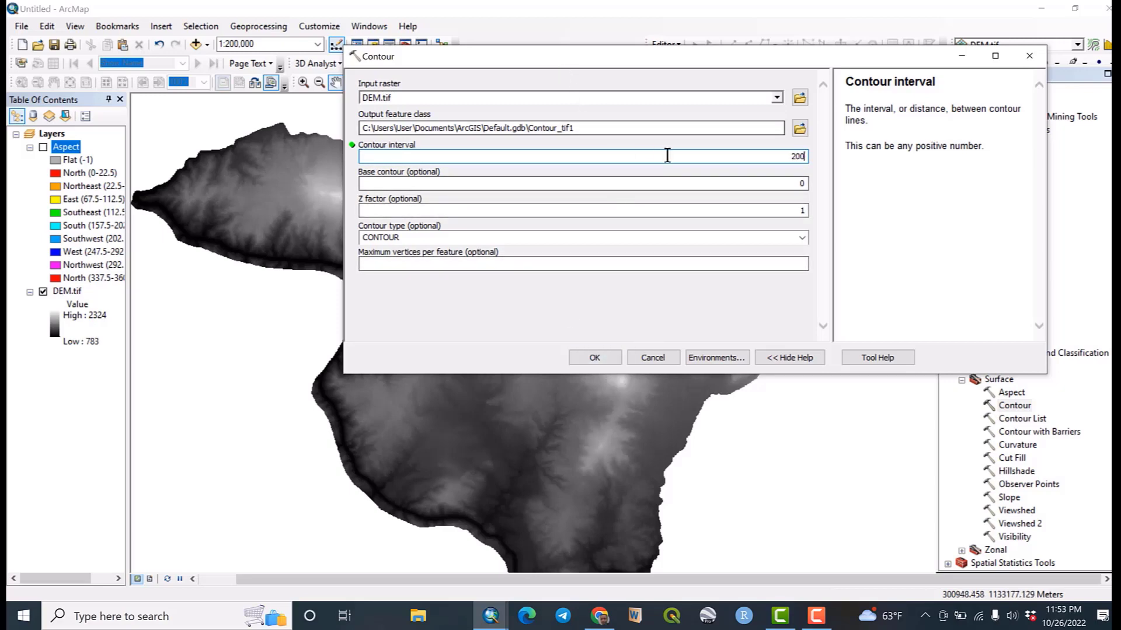
{"action": "left_click", "coordinate": [611, 122]}
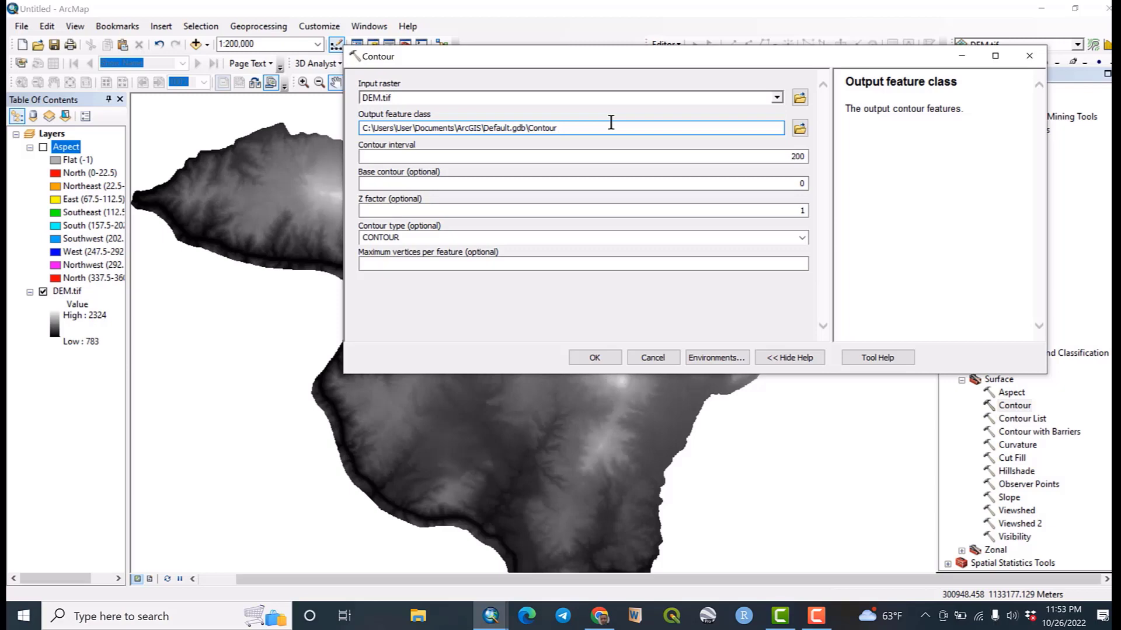
{"action": "left_click", "coordinate": [600, 362]}
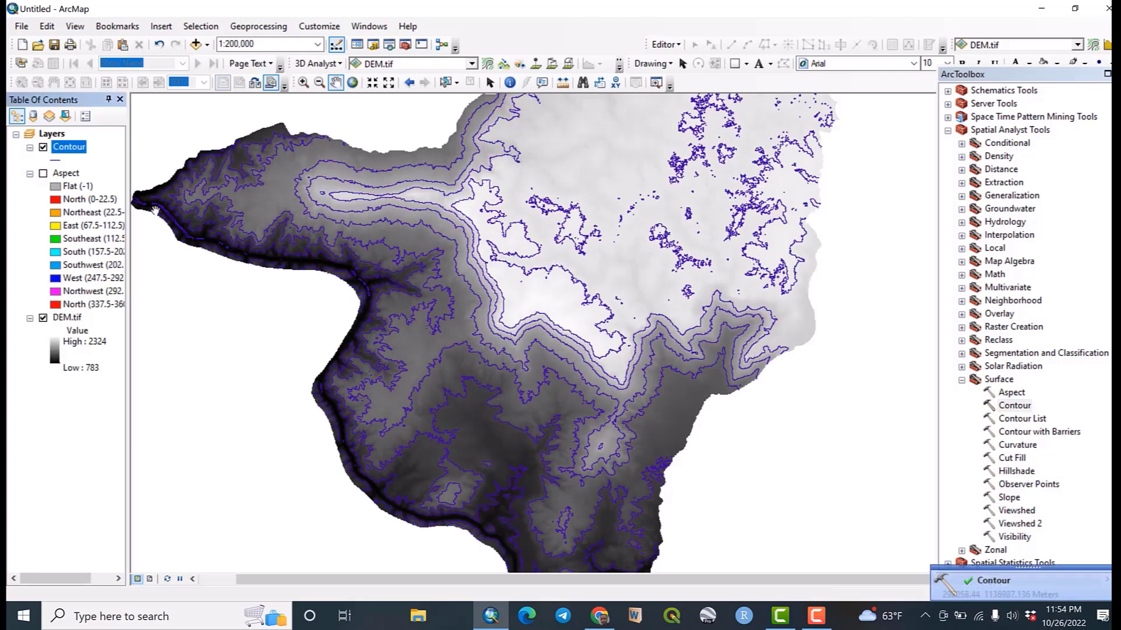
Switch off DEM.tif and pan to view only the contour lines
{"action": "left_click", "coordinate": [43, 318]}
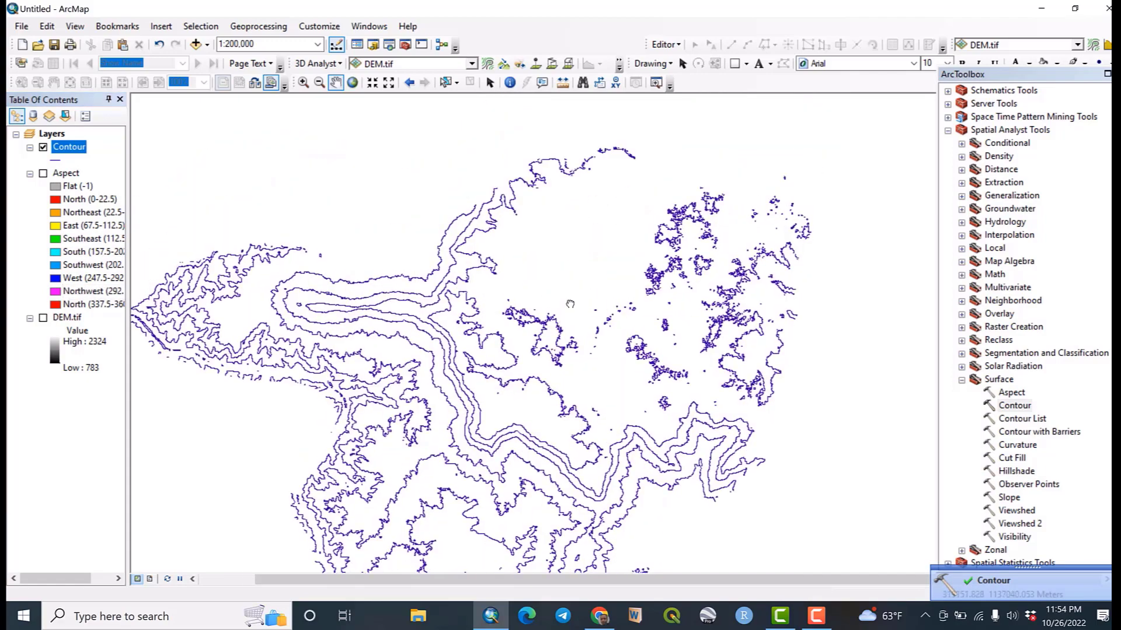
{"action": "left_click_drag", "start_coordinate": [570, 304], "coordinate": [583, 305]}
{"action": "left_click_drag", "start_coordinate": [529, 358], "coordinate": [549, 315]}
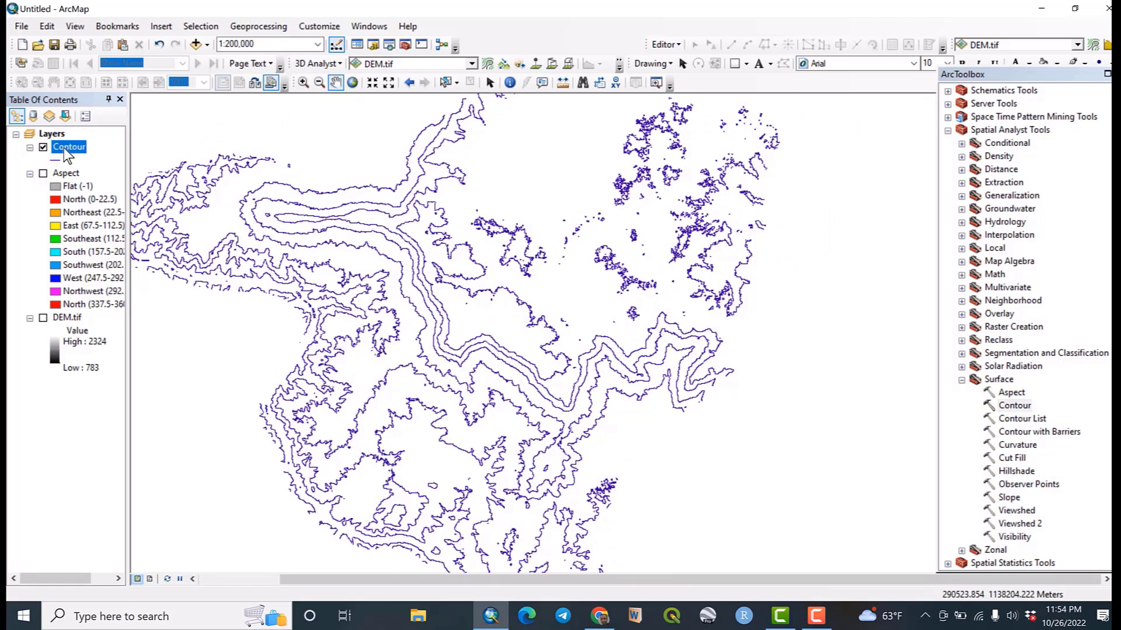
Symbolise the contours with graduated red-to-blue colours by Contour value
{"action": "double_click", "coordinate": [64, 148]}
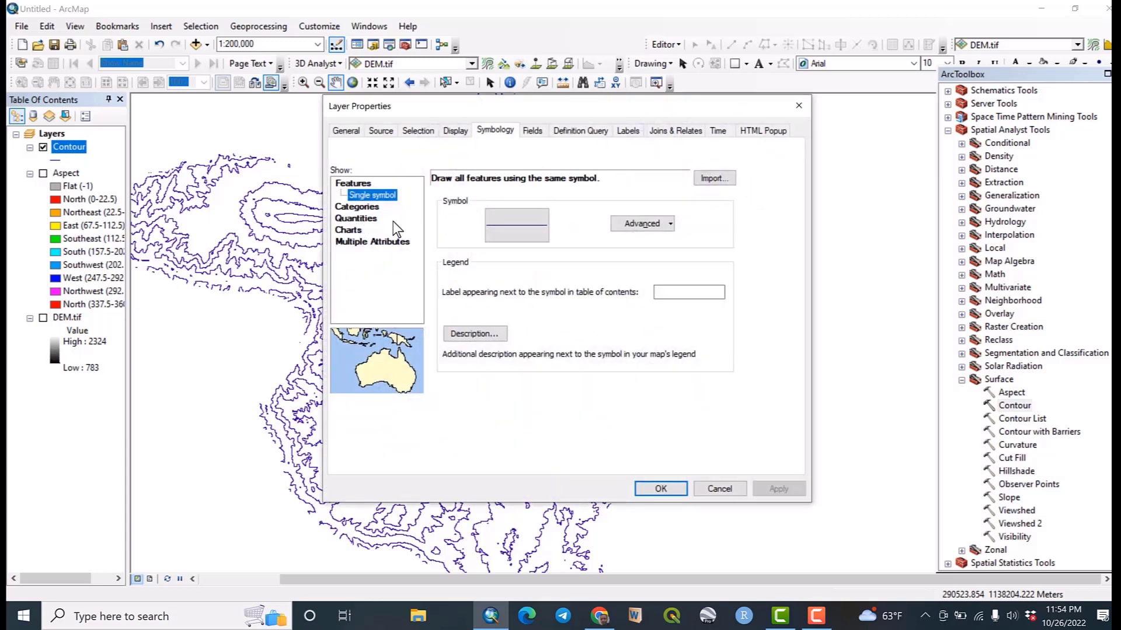
{"action": "left_click", "coordinate": [357, 220]}
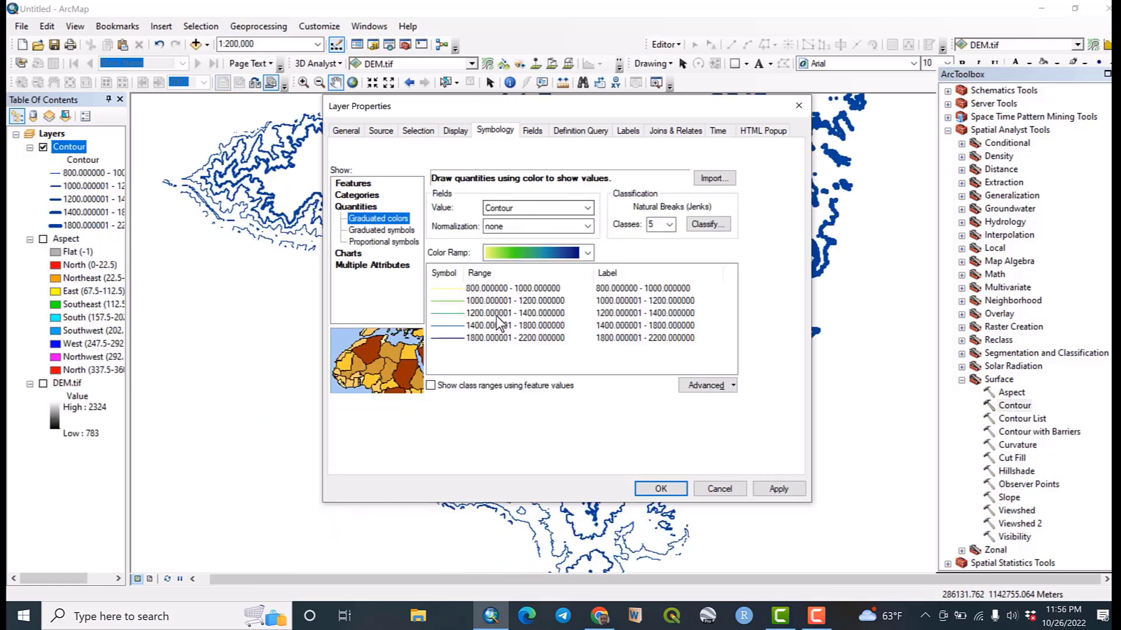
{"action": "left_click", "coordinate": [587, 257]}
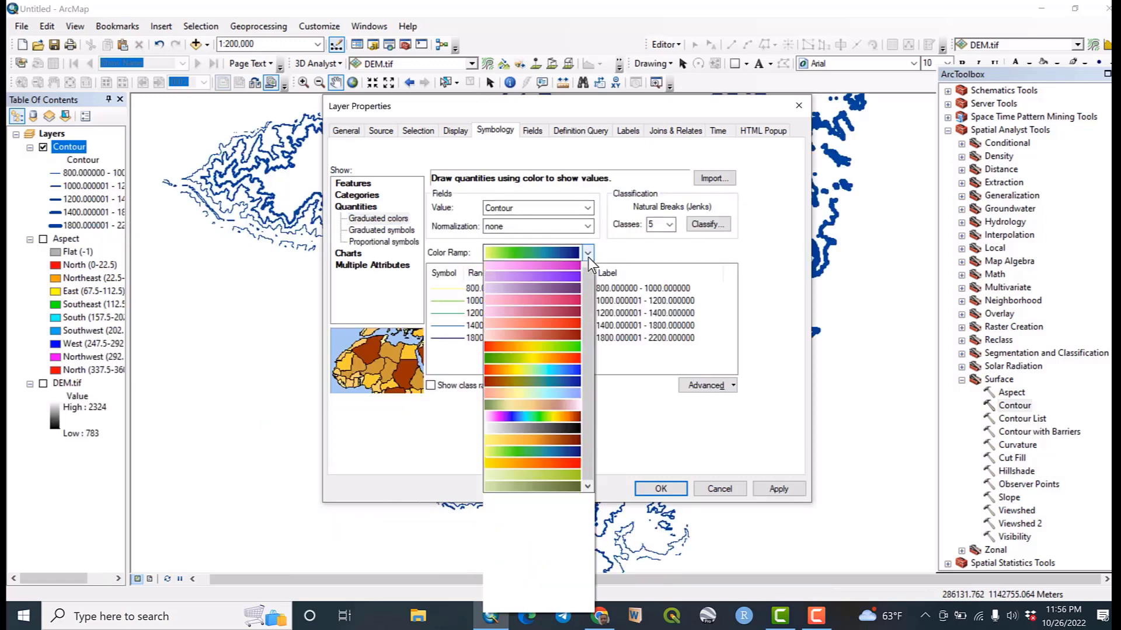
{"action": "left_click", "coordinate": [555, 358]}
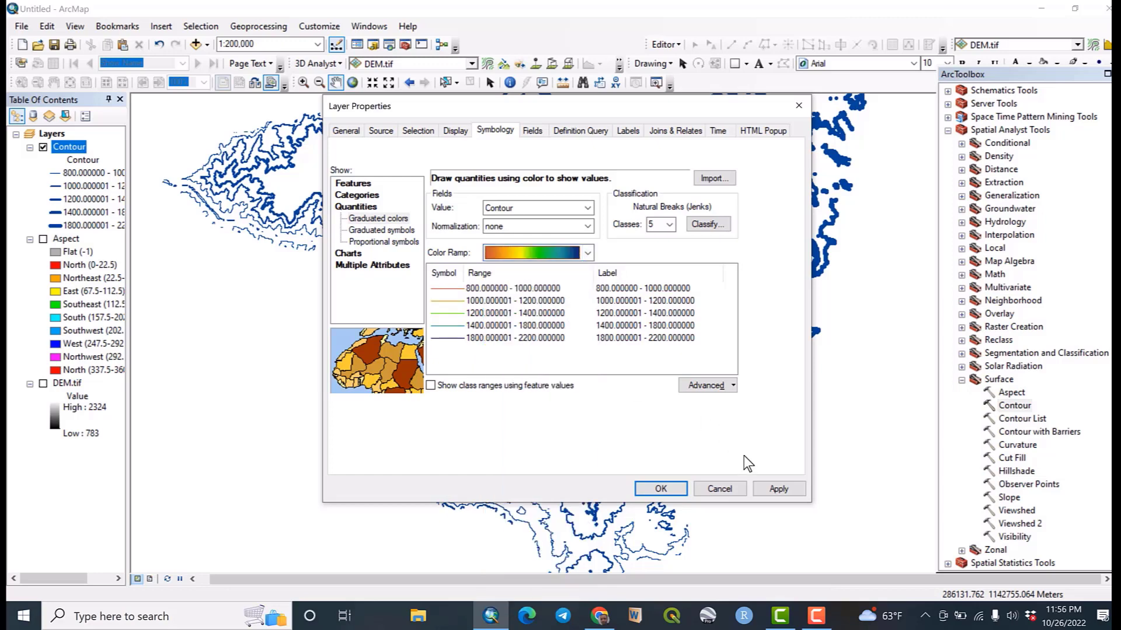
{"action": "left_click", "coordinate": [768, 488]}
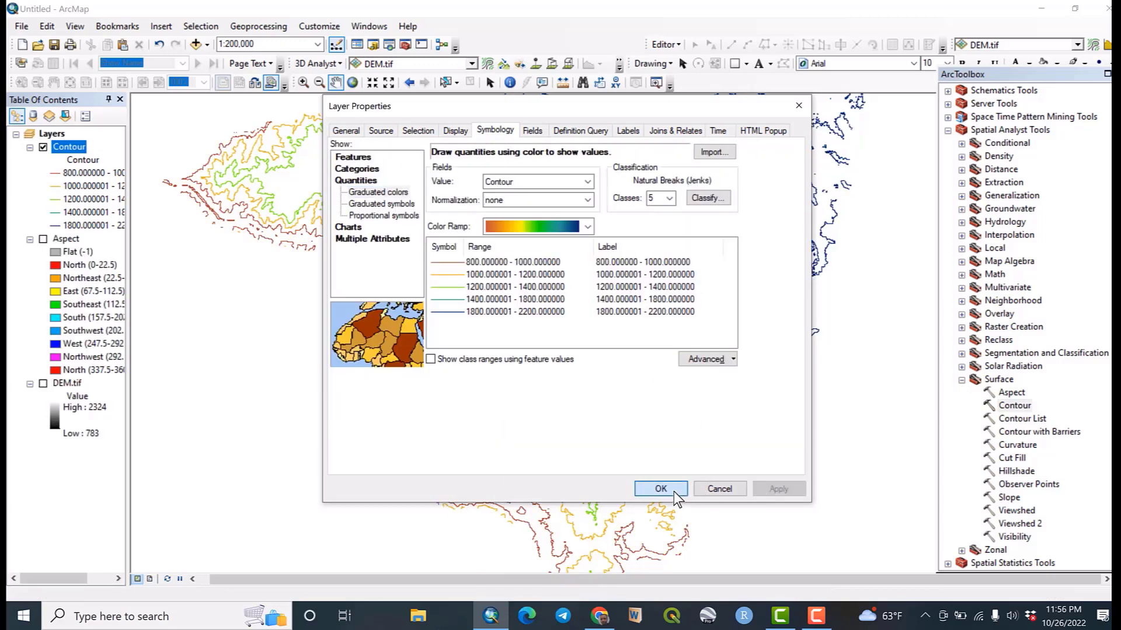
{"action": "left_click", "coordinate": [673, 491]}
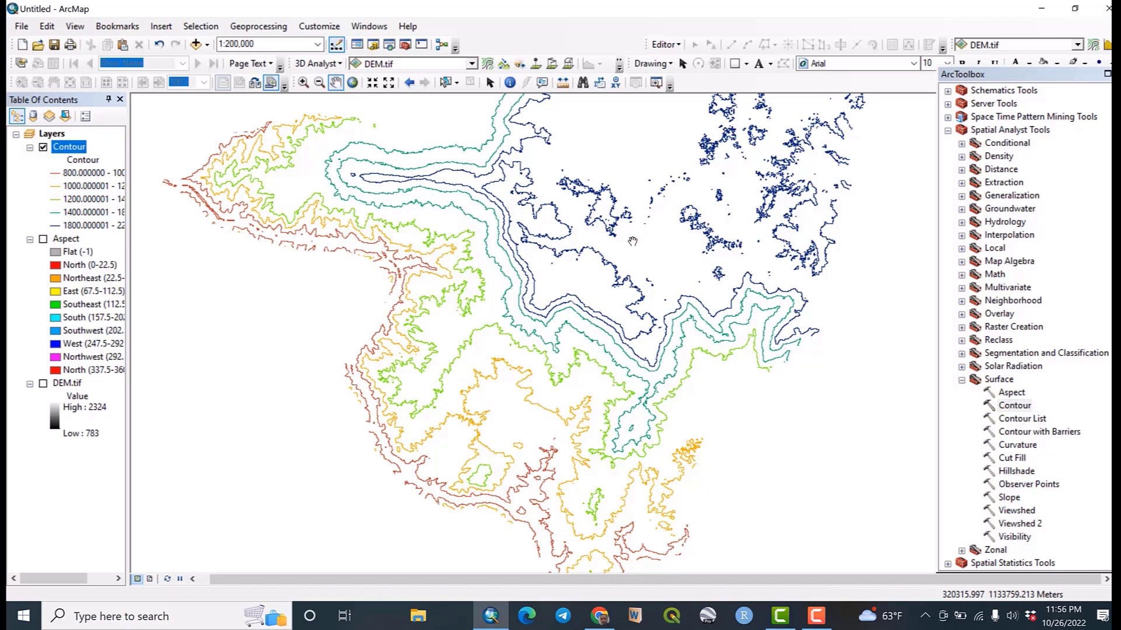
{"action": "left_click_drag", "start_coordinate": [633, 240], "coordinate": [651, 390]}
{"action": "left_click_drag", "start_coordinate": [598, 486], "coordinate": [576, 334]}
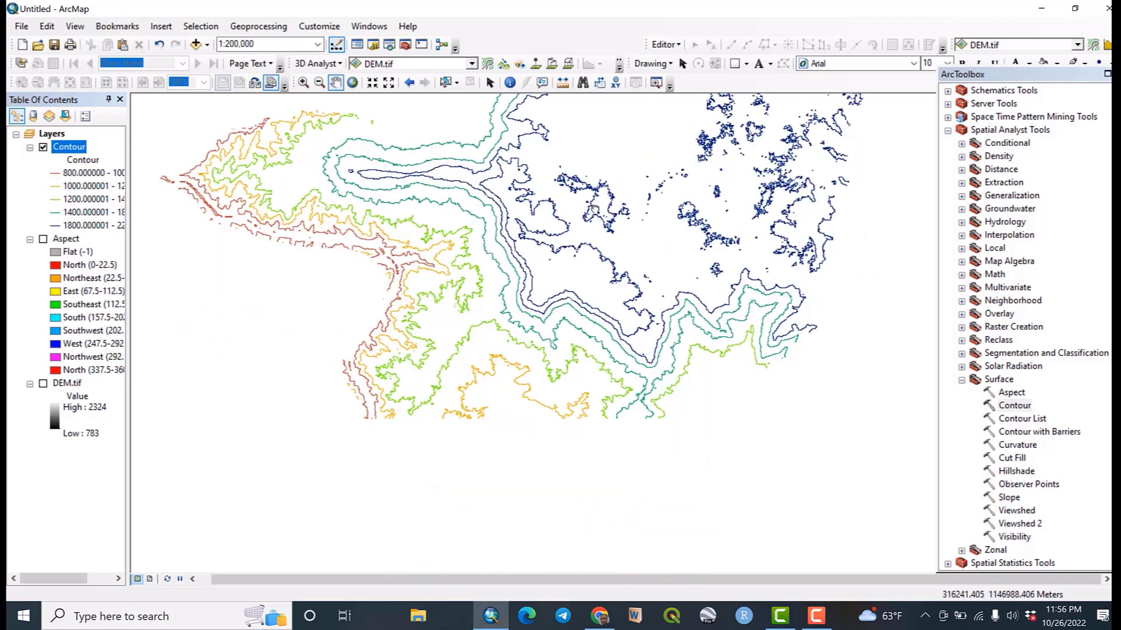
{"action": "left_click_drag", "start_coordinate": [584, 162], "coordinate": [610, 160]}
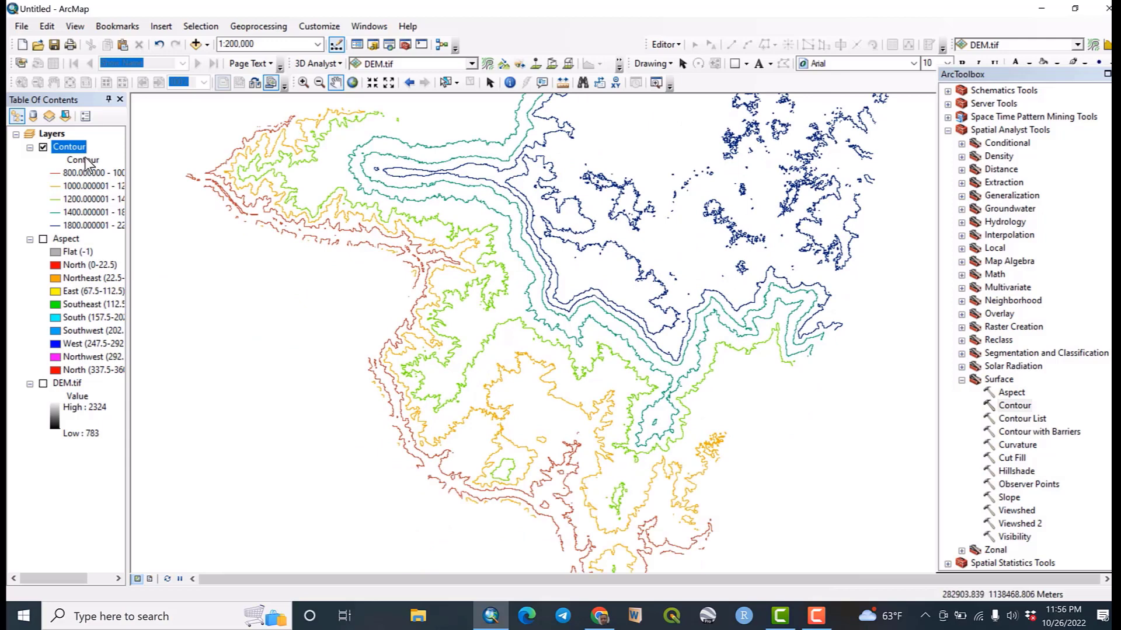
Label the contour lines with their Contour field values
{"action": "left_click", "coordinate": [68, 146]}
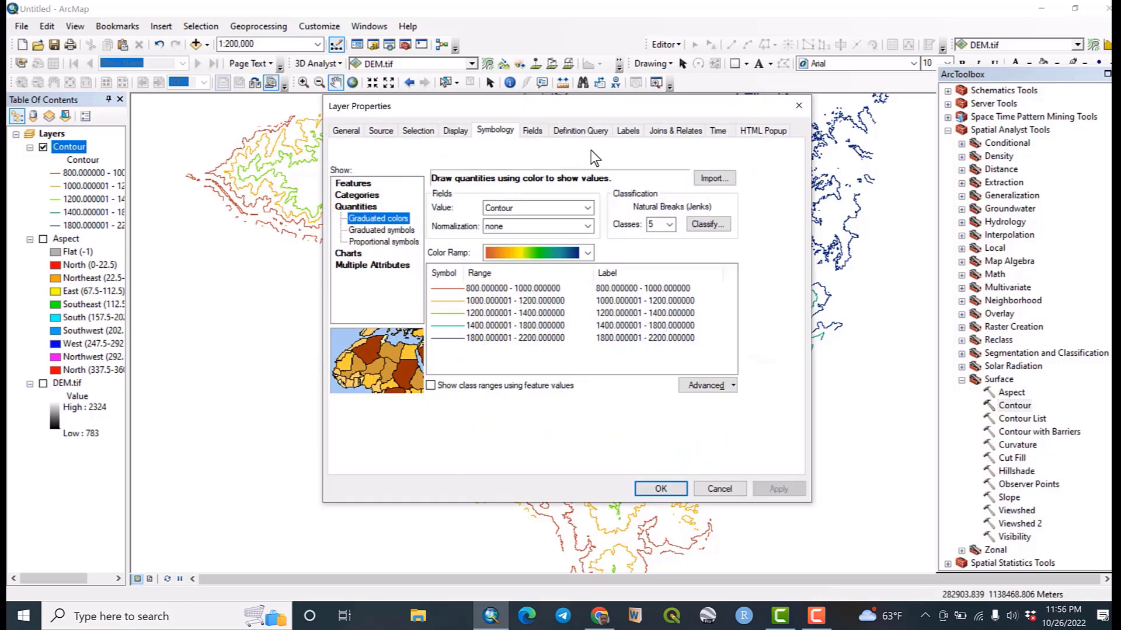
{"action": "left_click", "coordinate": [628, 132]}
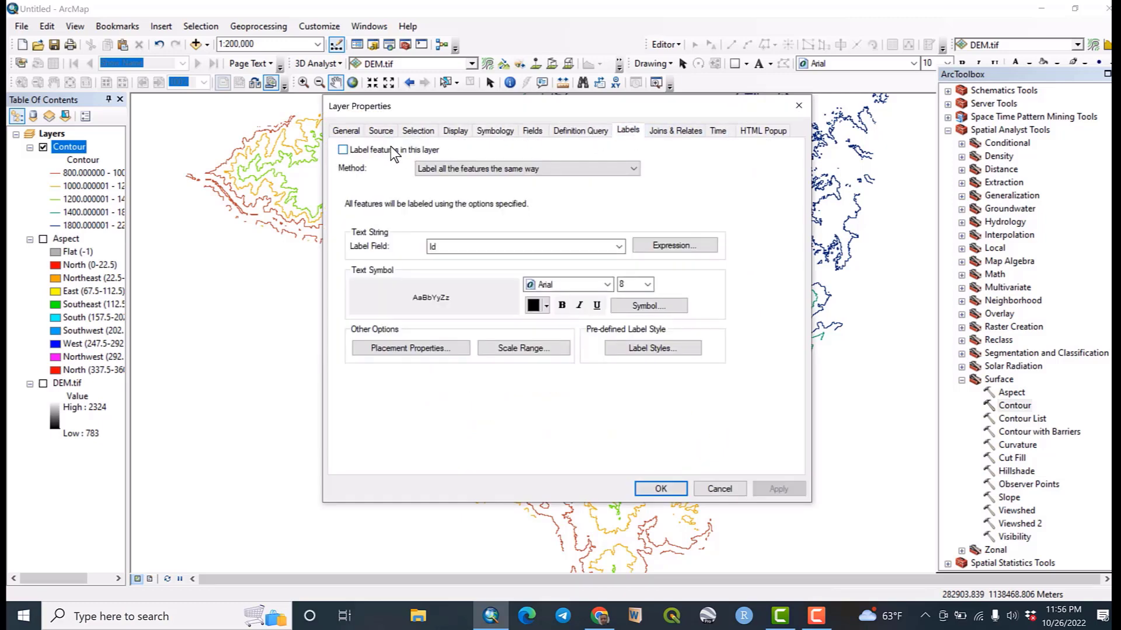
{"action": "left_click", "coordinate": [618, 248]}
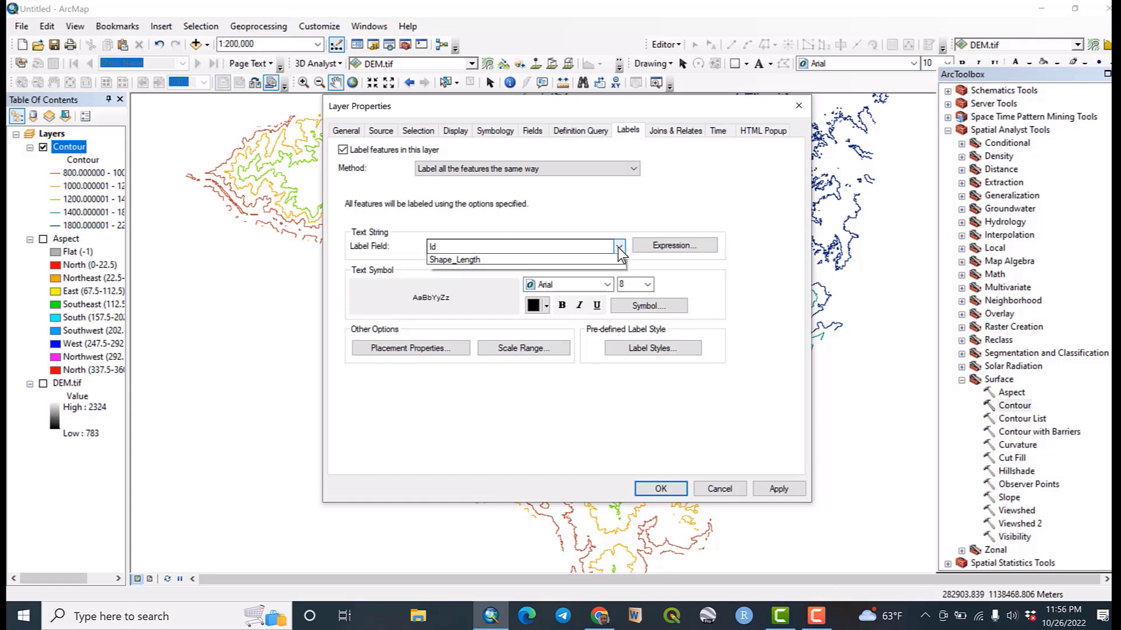
{"action": "left_click", "coordinate": [541, 275]}
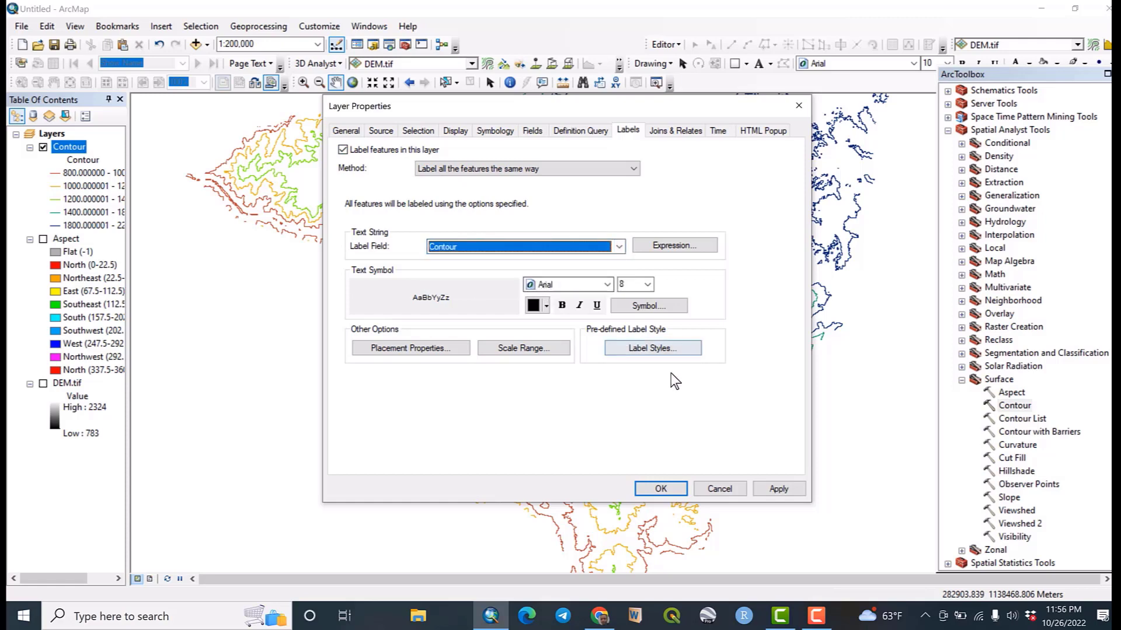
Set the contour labels to 14-point Times New Roman and apply them
{"action": "left_click", "coordinate": [607, 282]}
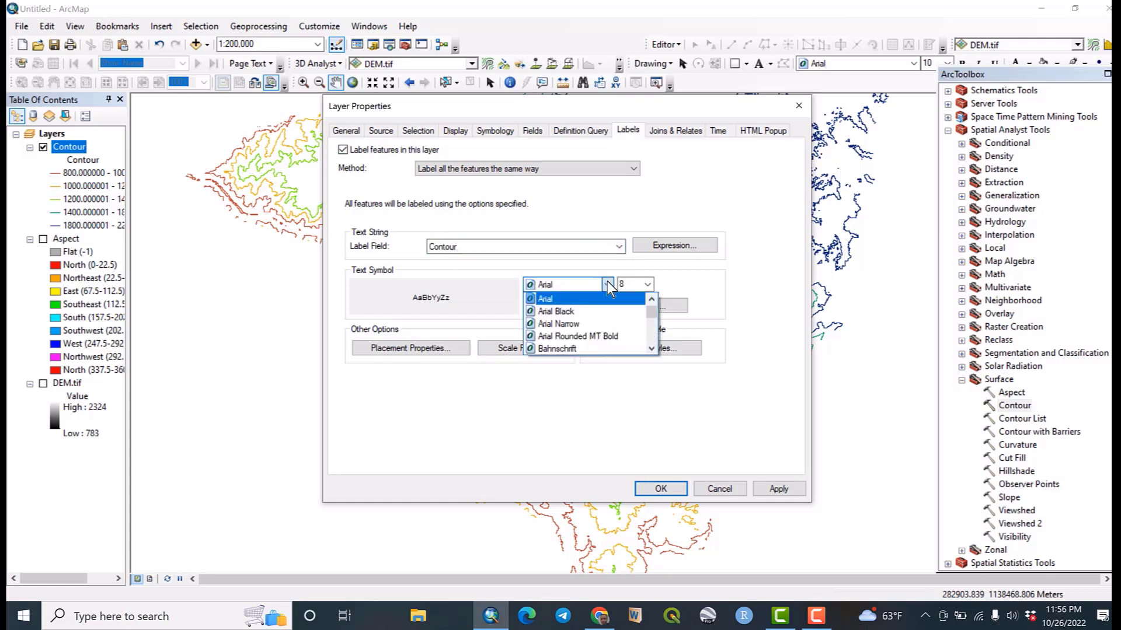
{"action": "type", "text": "ti"}
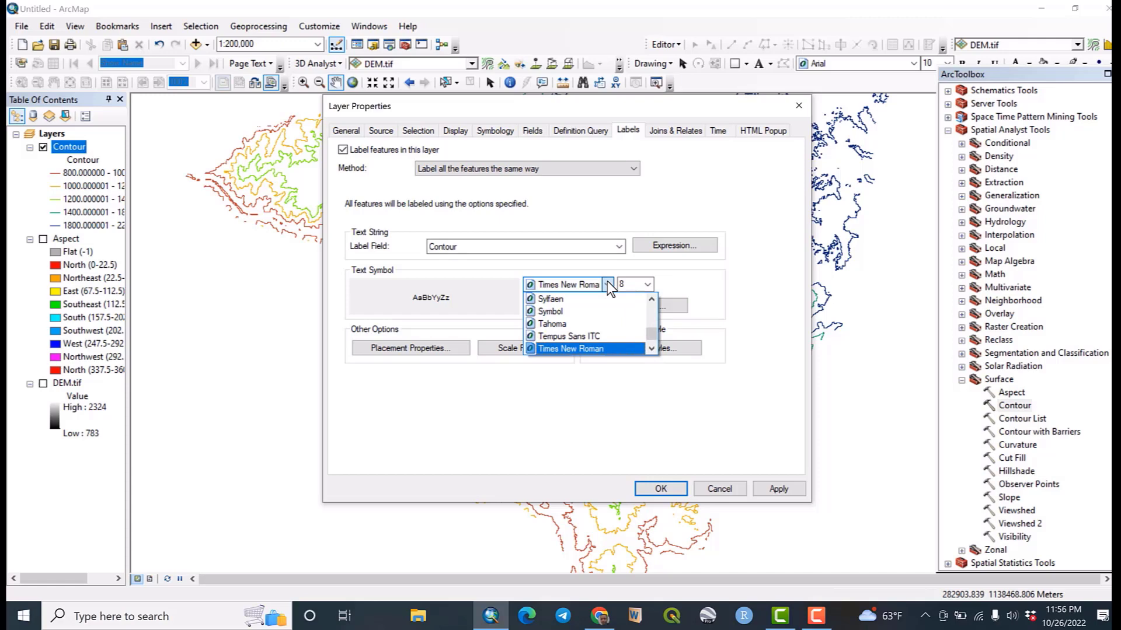
{"action": "left_click", "coordinate": [607, 281]}
{"action": "left_click", "coordinate": [647, 285]}
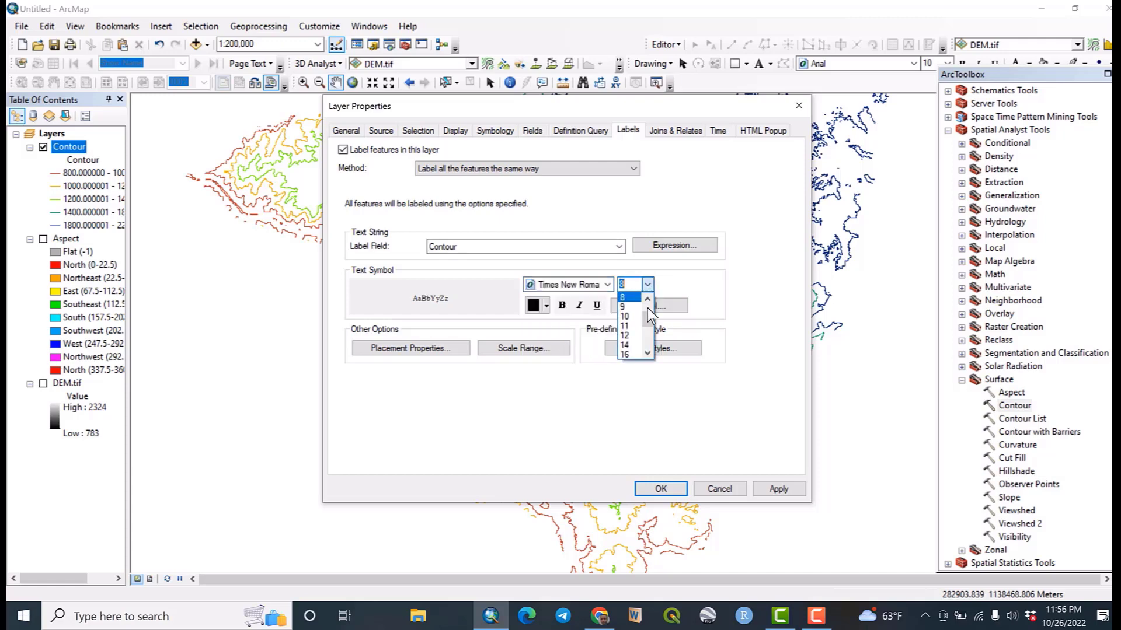
{"action": "left_click", "coordinate": [635, 344]}
{"action": "left_click", "coordinate": [778, 488]}
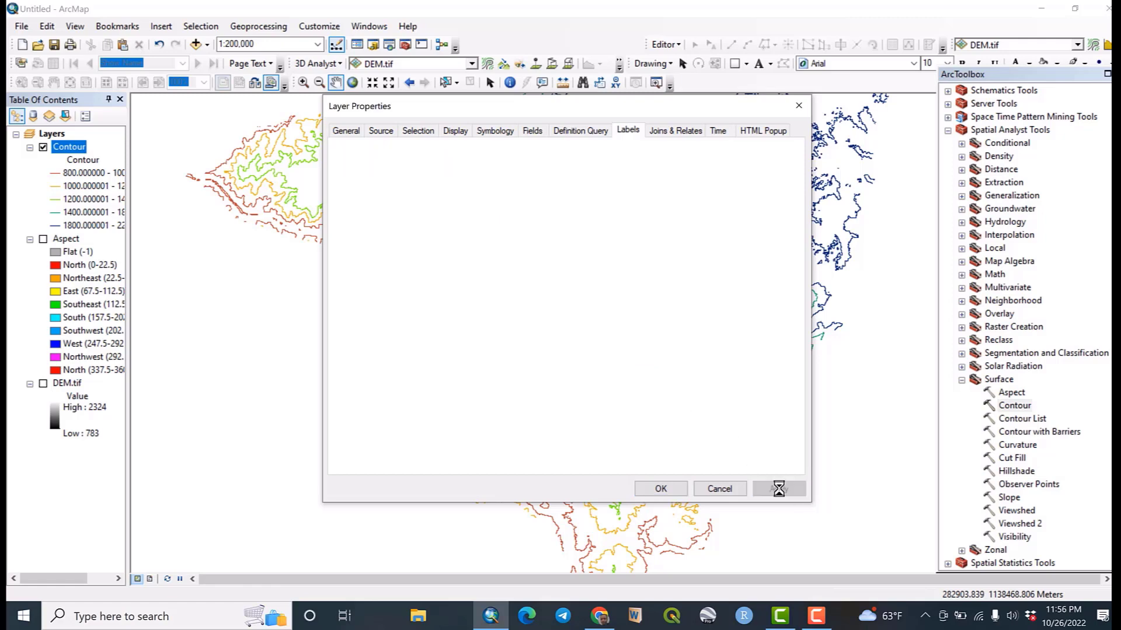
{"action": "left_click", "coordinate": [671, 489]}
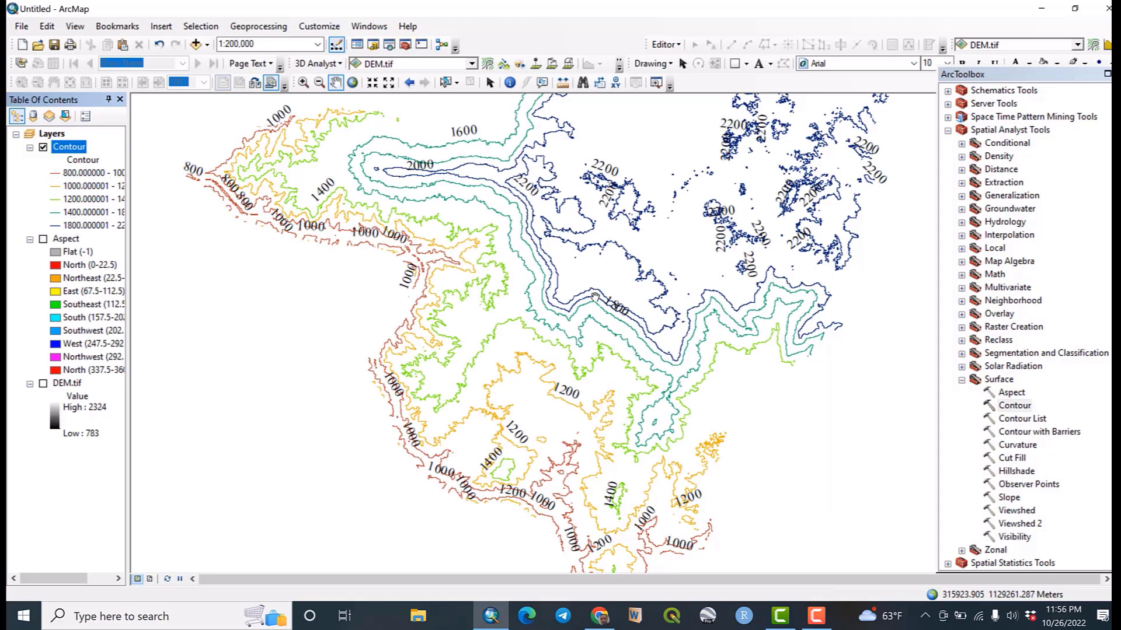
{"action": "left_click_drag", "start_coordinate": [595, 296], "coordinate": [553, 421]}
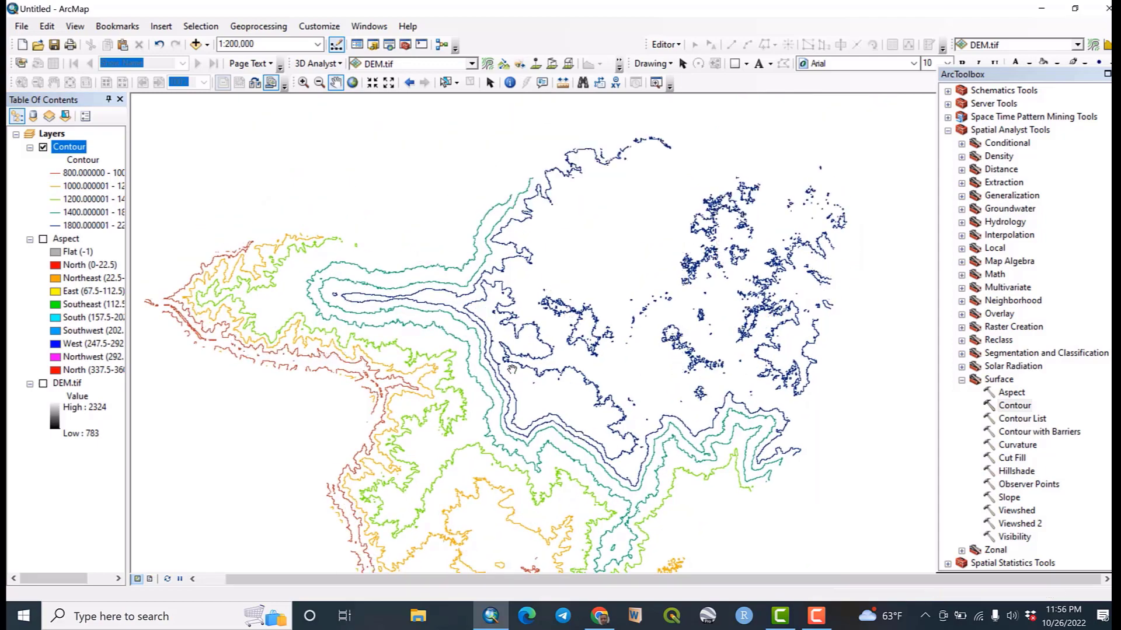
{"action": "left_click_drag", "start_coordinate": [561, 310], "coordinate": [567, 183]}
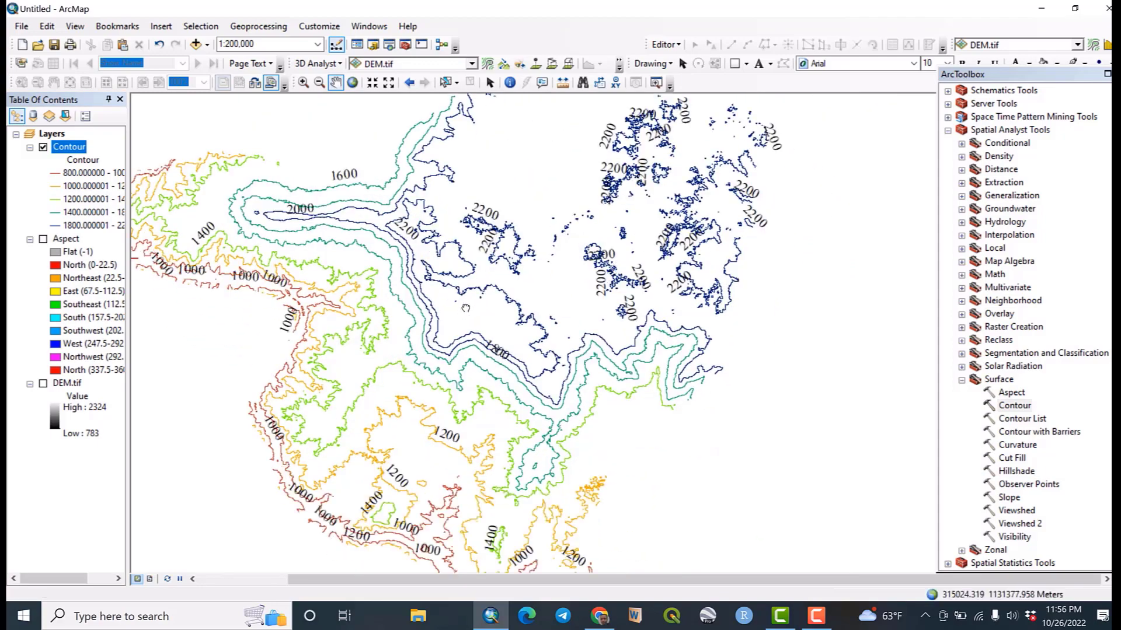
{"action": "mouse_move", "coordinate": [582, 235]}
{"action": "left_mouse_down"}
{"action": "mouse_move", "coordinate": [581, 315]}
{"action": "mouse_move", "coordinate": [564, 227]}
{"action": "left_mouse_up"}
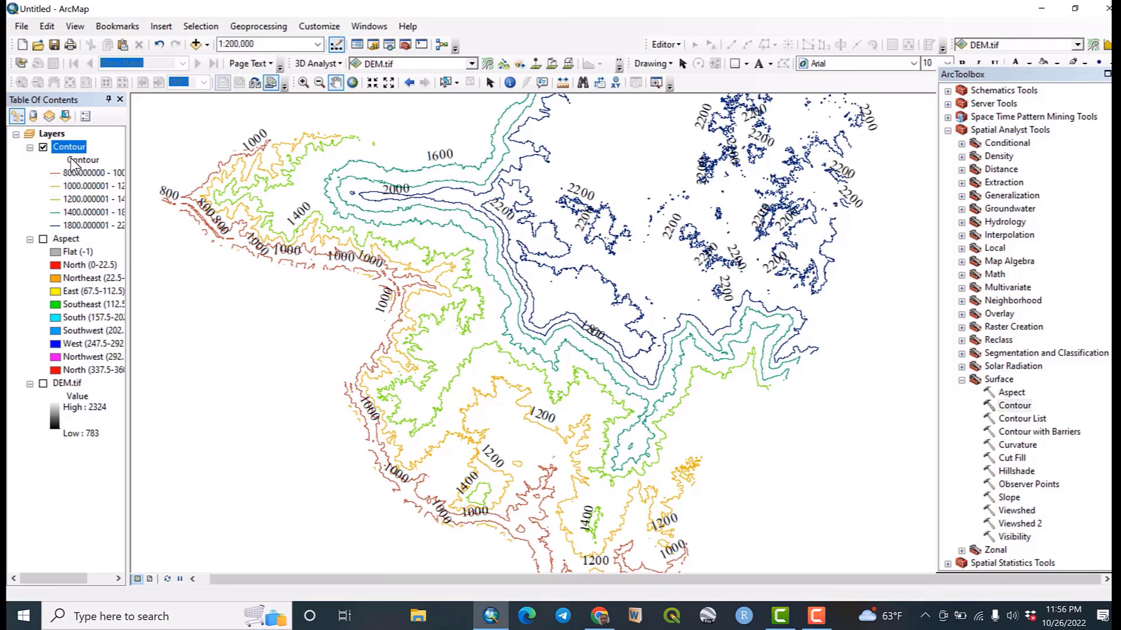
Apply a label number format to the Contour symbology classes
{"action": "double_click", "coordinate": [66, 148]}
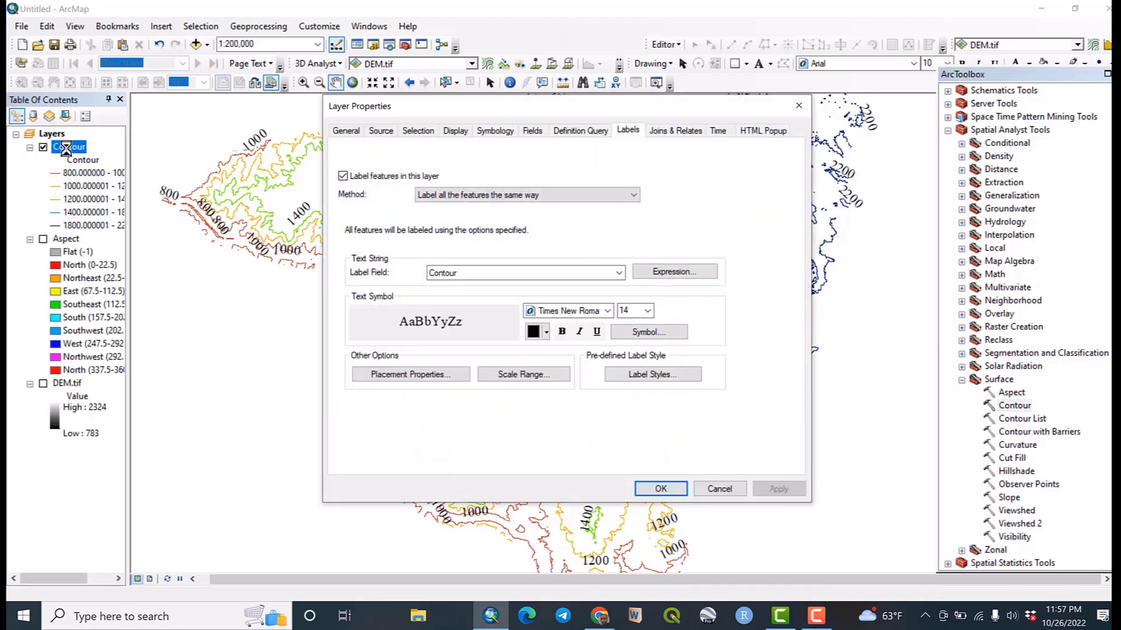
{"action": "left_click", "coordinate": [497, 132]}
{"action": "right_click", "coordinate": [616, 274]}
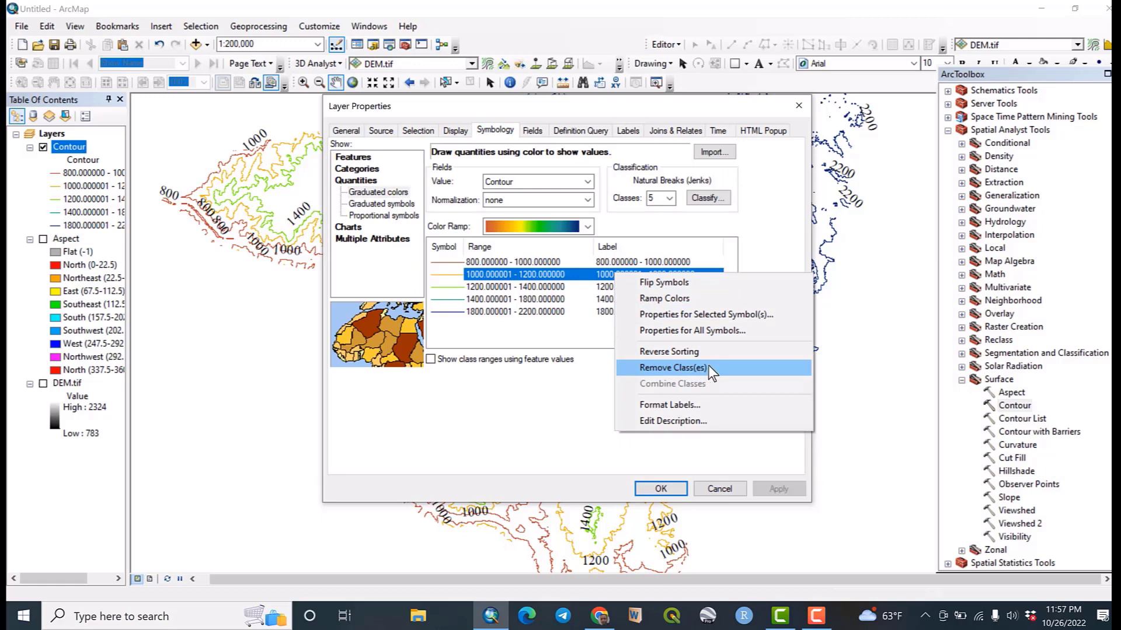
{"action": "left_click", "coordinate": [712, 403]}
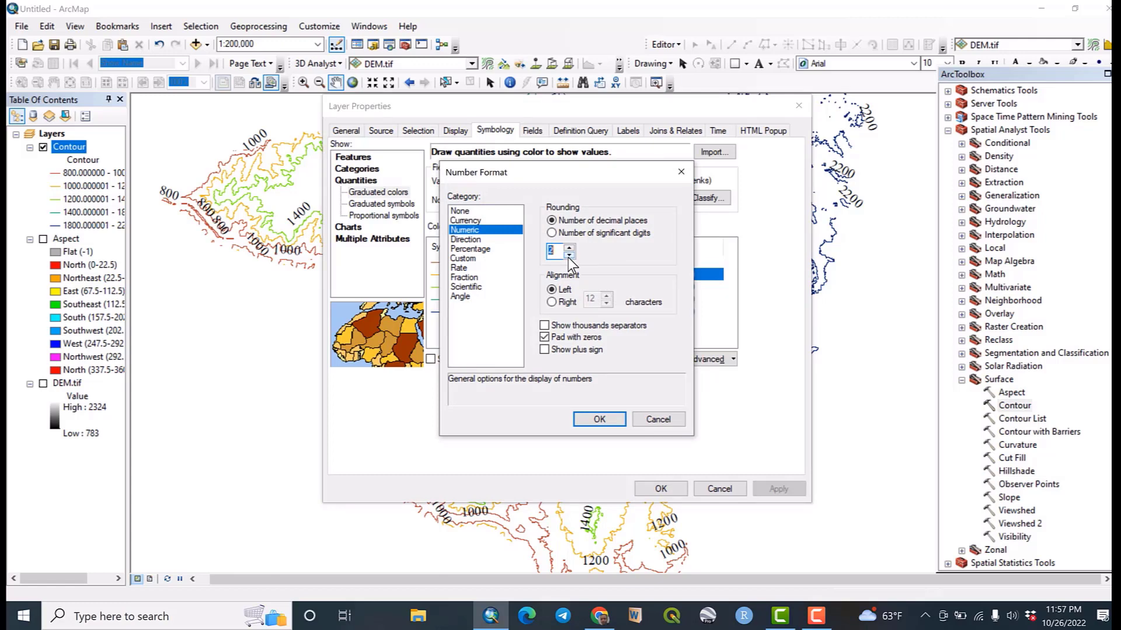
{"action": "left_click", "coordinate": [600, 419]}
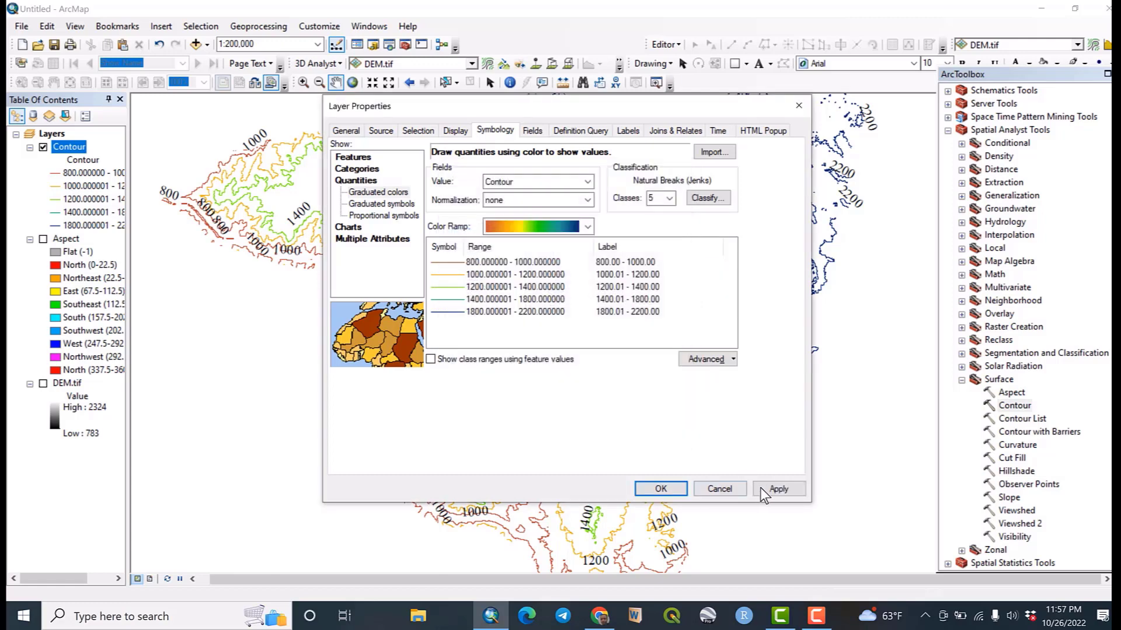
{"action": "left_click", "coordinate": [766, 491]}
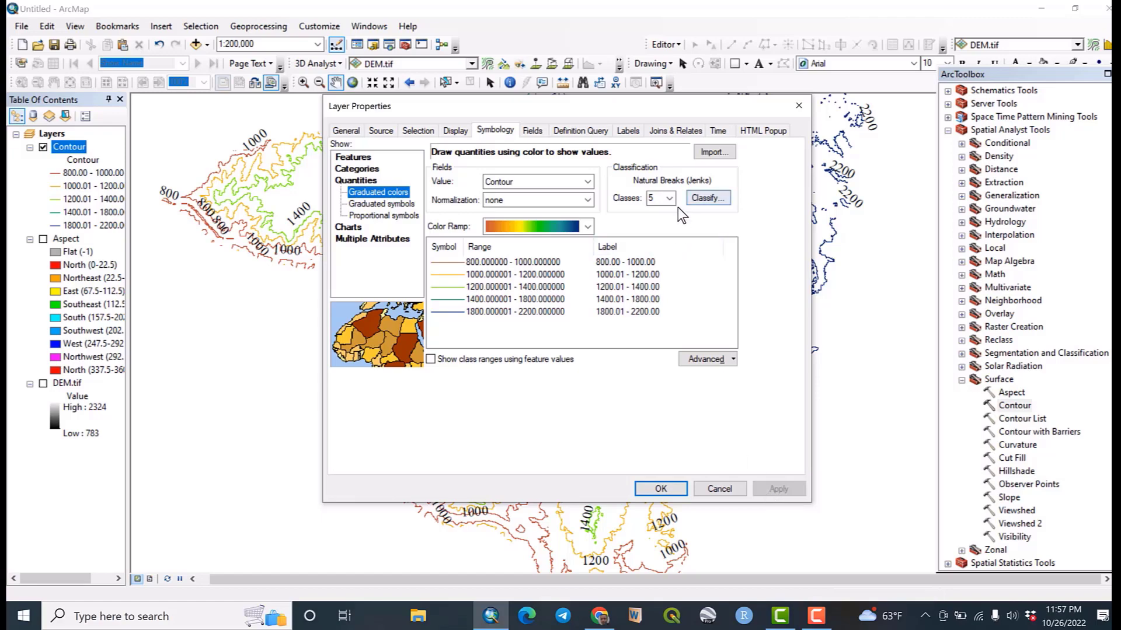
Set the class labels to 0 decimal places so ranges read as whole numbers
{"action": "left_click_drag", "start_coordinate": [687, 101], "coordinate": [618, 117]}
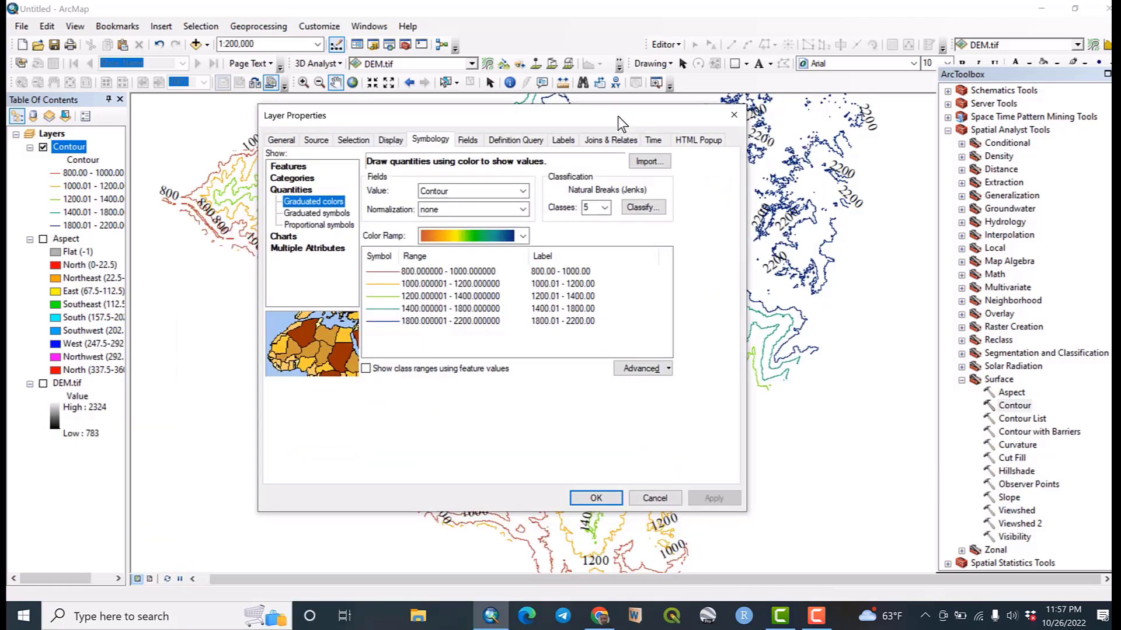
{"action": "left_click", "coordinate": [554, 286]}
{"action": "left_click", "coordinate": [570, 299]}
{"action": "right_click", "coordinate": [571, 300]}
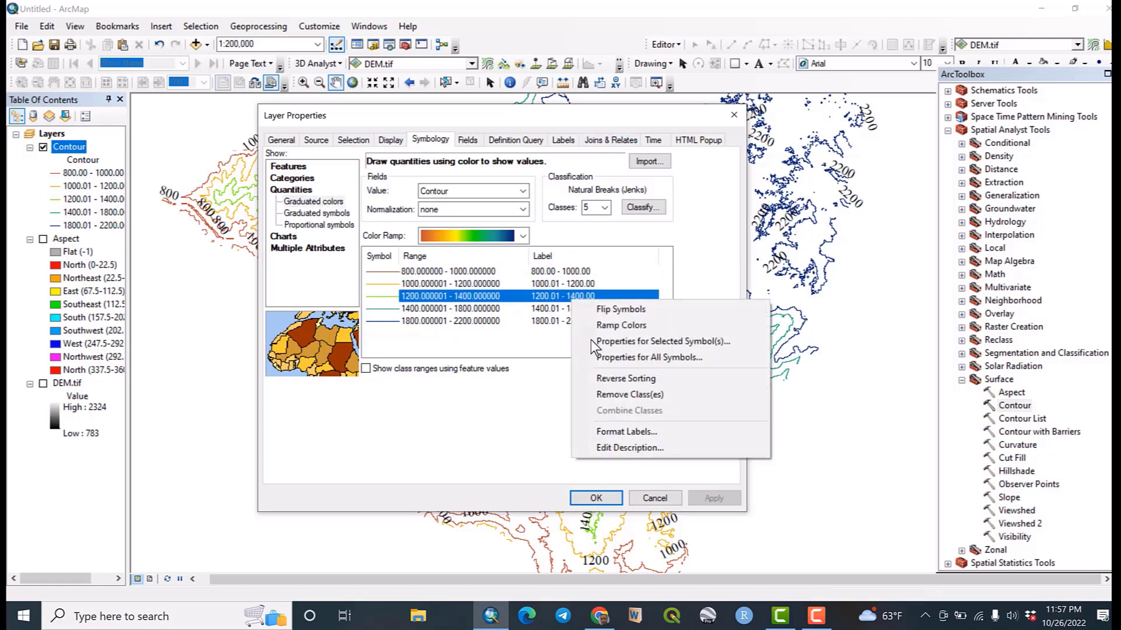
{"action": "left_click", "coordinate": [640, 431]}
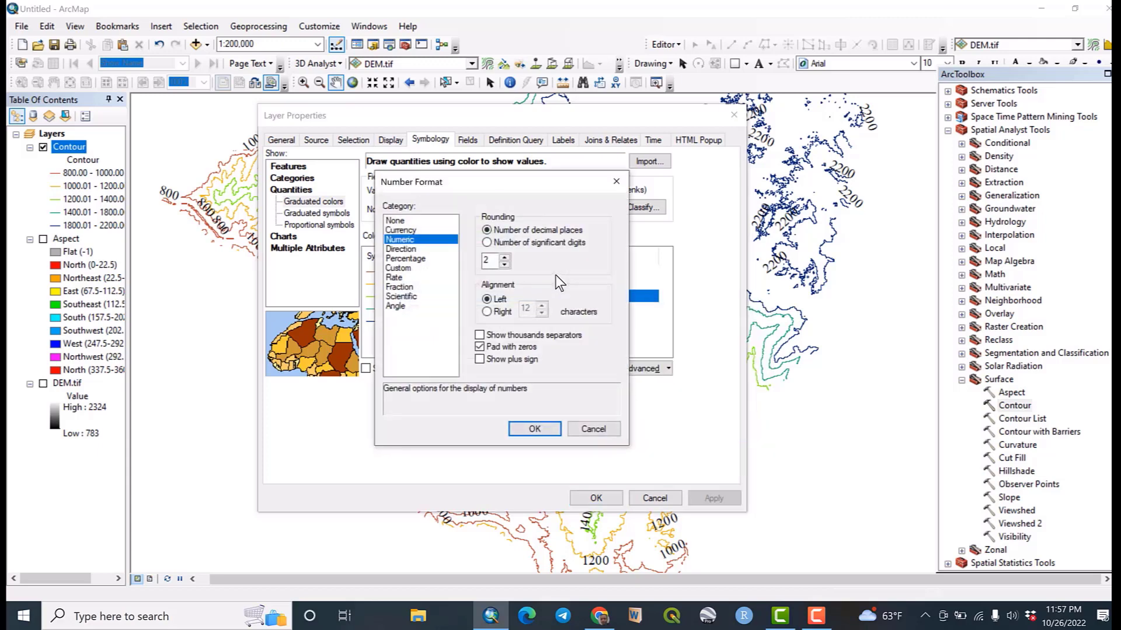
{"action": "left_click", "coordinate": [504, 265]}
{"action": "left_click", "coordinate": [505, 265]}
{"action": "left_click", "coordinate": [531, 432]}
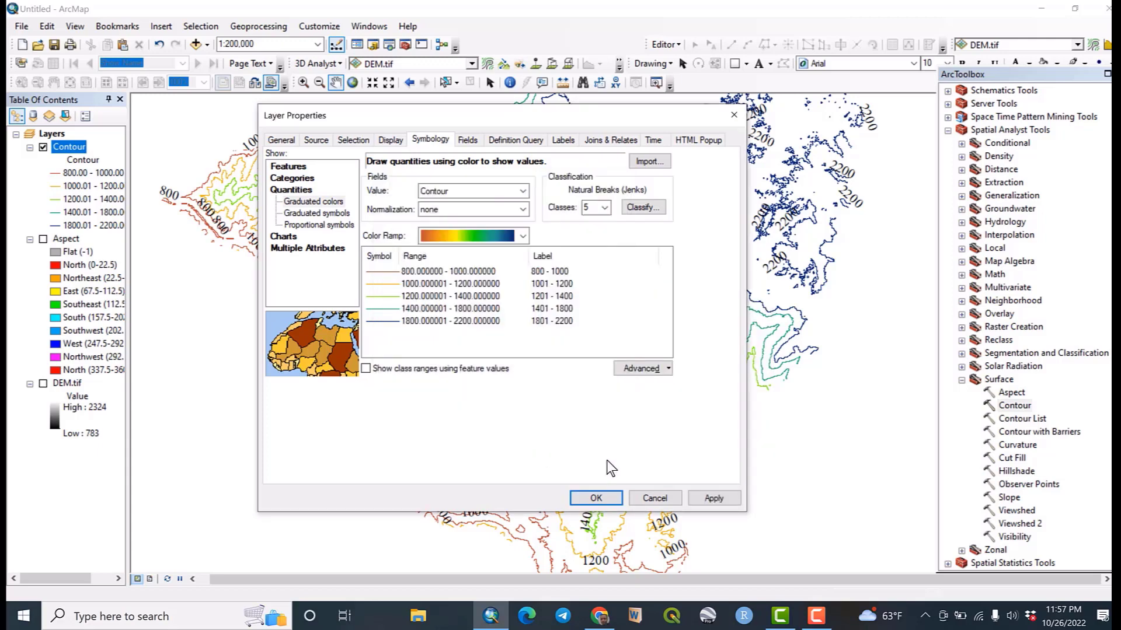
{"action": "left_click", "coordinate": [719, 505]}
{"action": "left_click", "coordinate": [608, 498]}
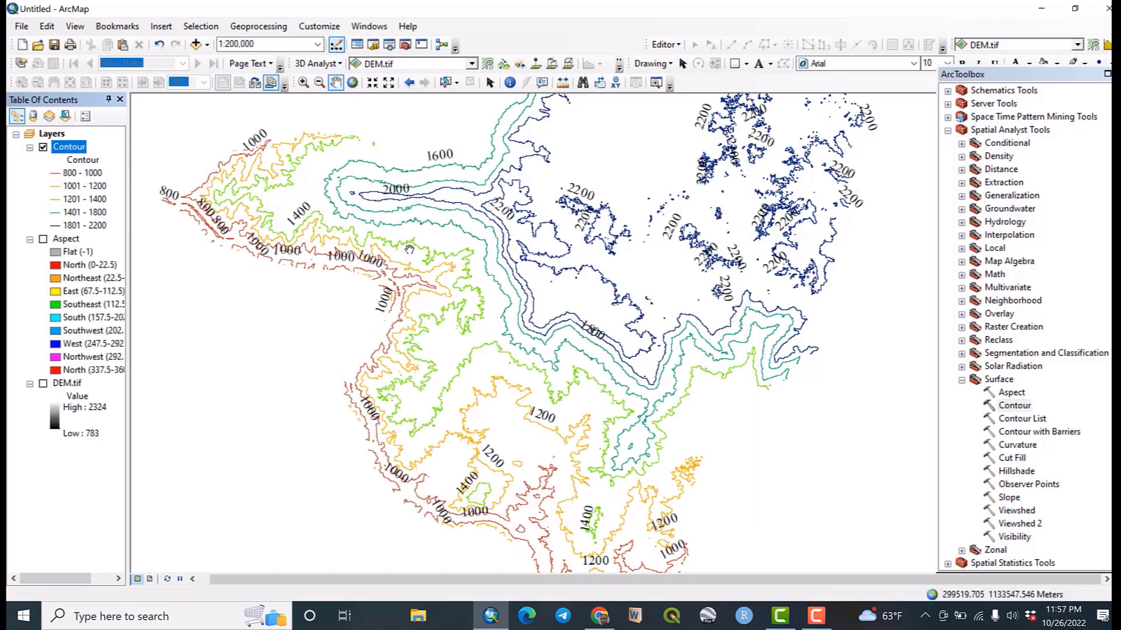
Zoom to the full extent of the Contour layer and centre the labelled contours in the view
{"action": "left_click_drag", "start_coordinate": [481, 255], "coordinate": [427, 392]}
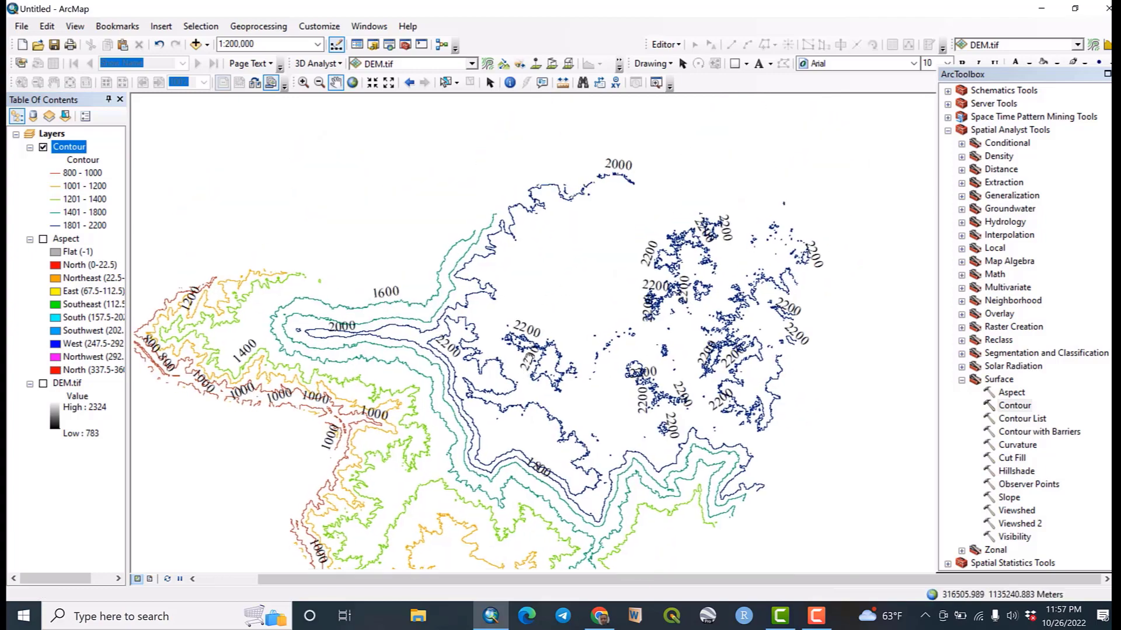
{"action": "left_click_drag", "start_coordinate": [507, 508], "coordinate": [513, 359]}
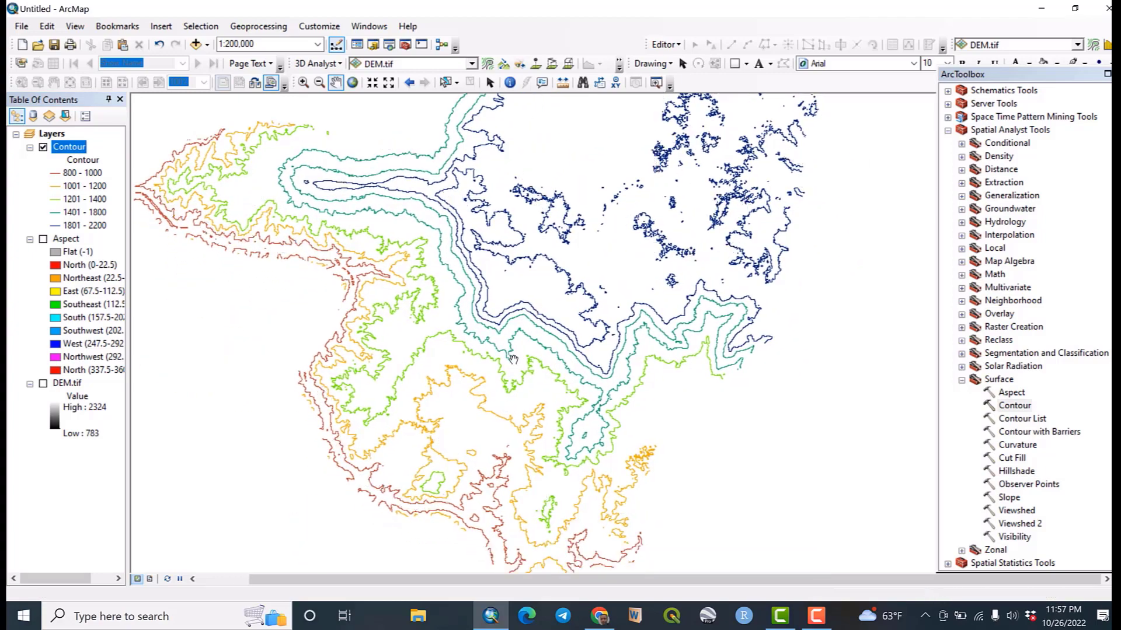
{"action": "scroll", "coordinate": [513, 359], "scroll_direction": "down", "scroll_amount": 1}
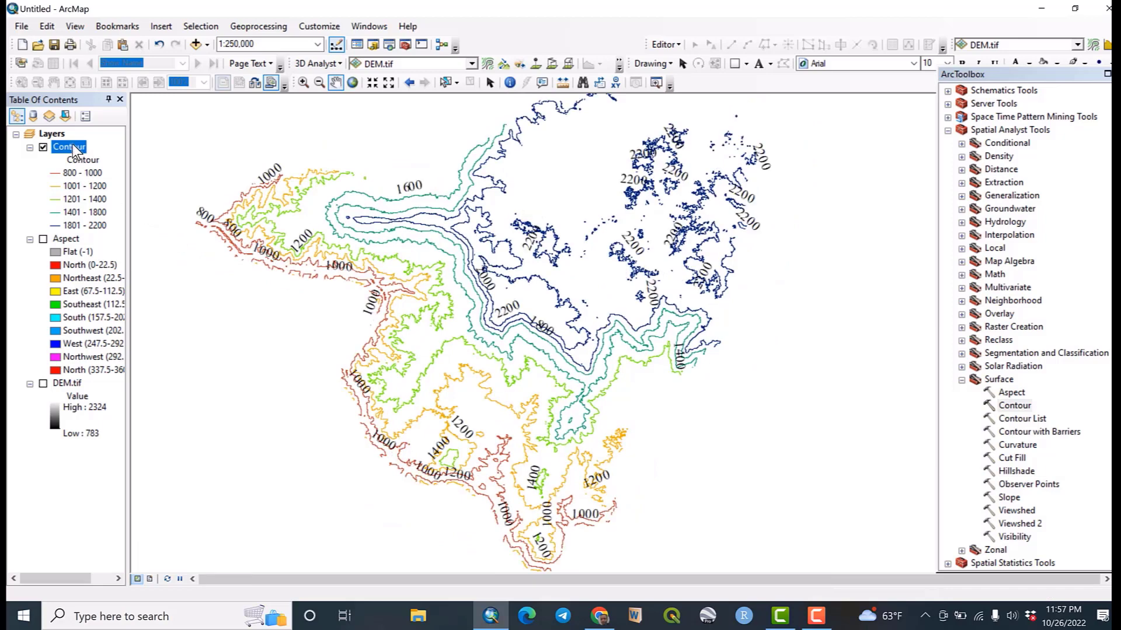
{"action": "right_click", "coordinate": [74, 148]}
{"action": "mouse_move", "coordinate": [154, 289]}
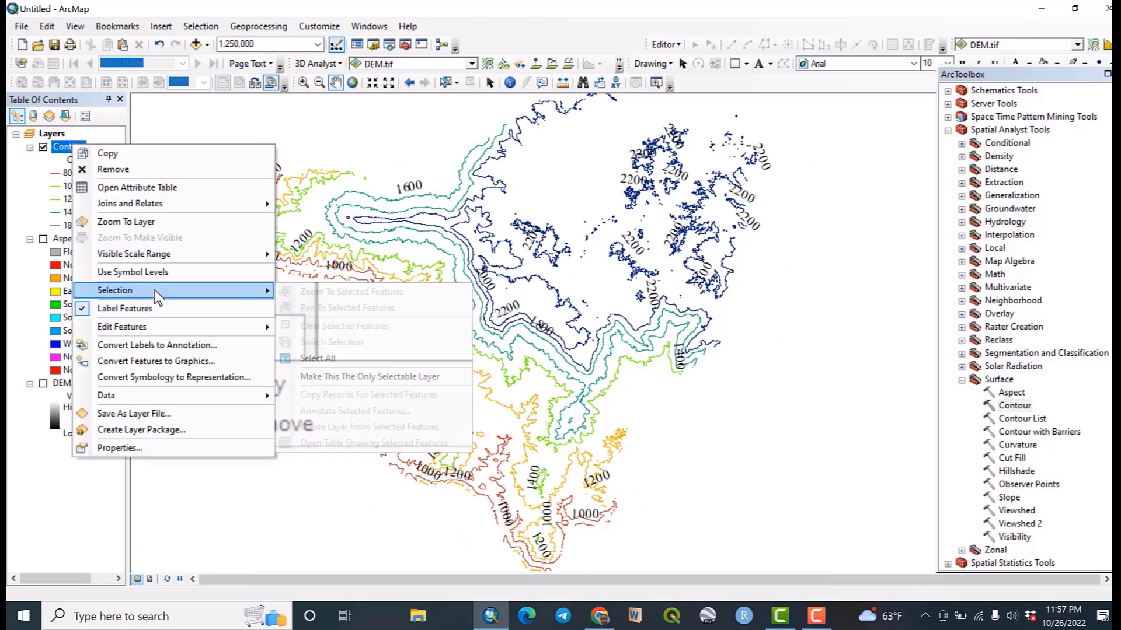
{"action": "left_click", "coordinate": [162, 221]}
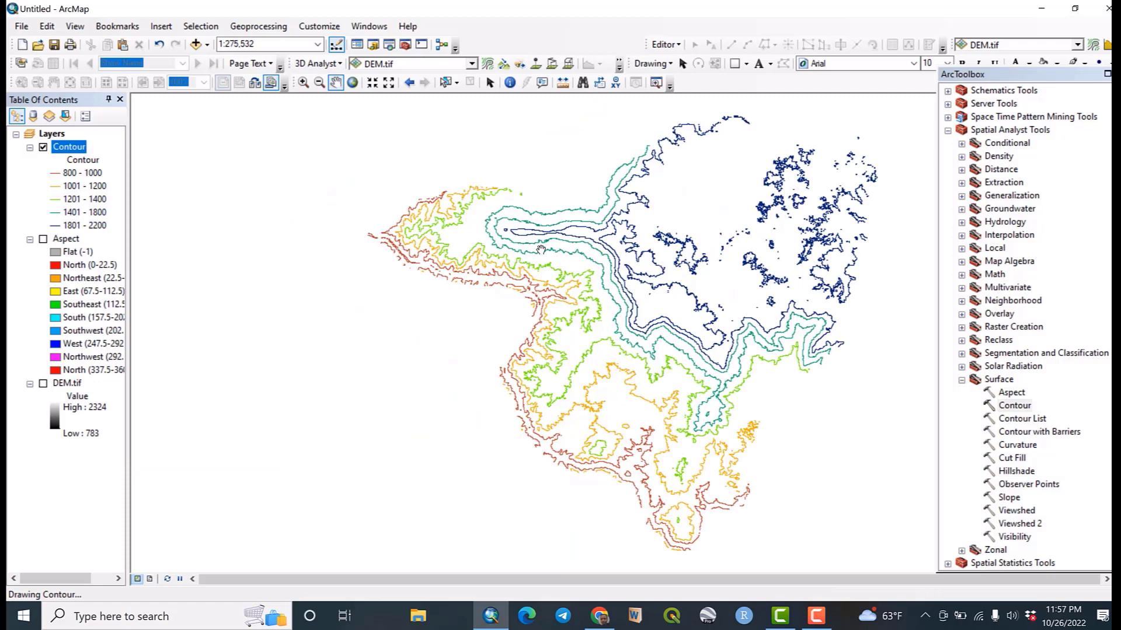
{"action": "left_click_drag", "start_coordinate": [541, 249], "coordinate": [337, 254]}
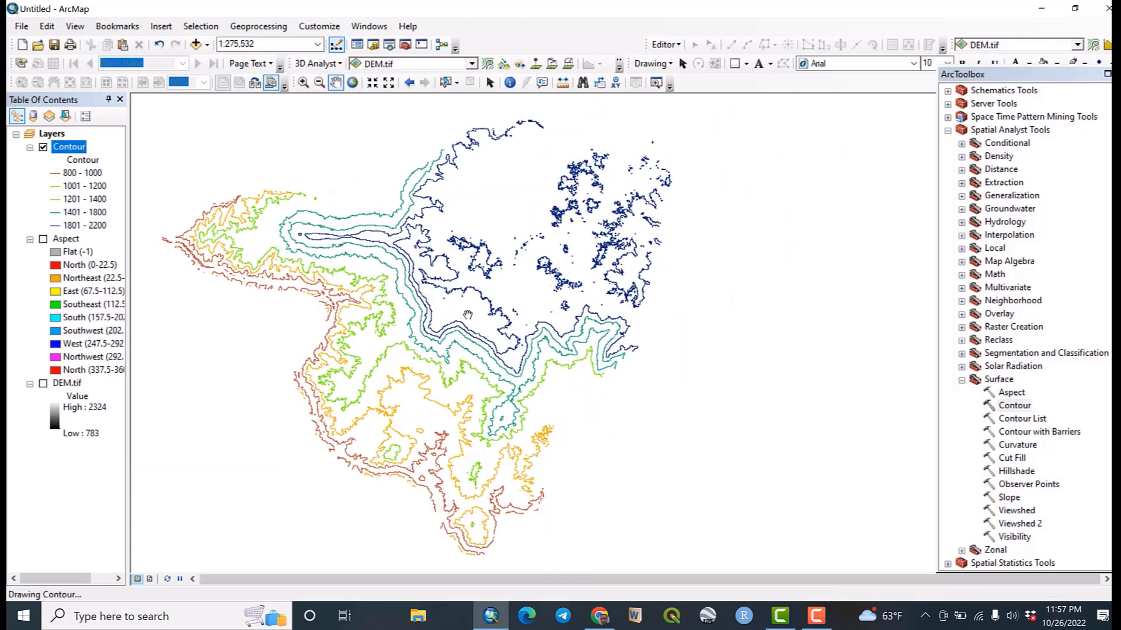
{"action": "left_click_drag", "start_coordinate": [467, 316], "coordinate": [497, 265]}
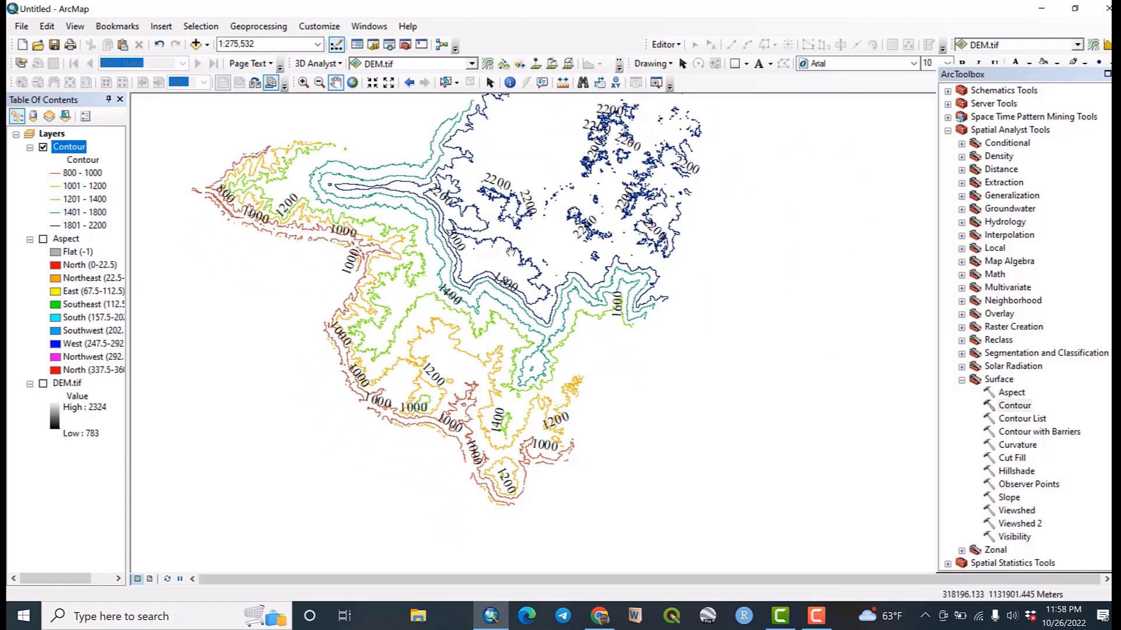
{"action": "left_click_drag", "start_coordinate": [560, 280], "coordinate": [553, 322]}
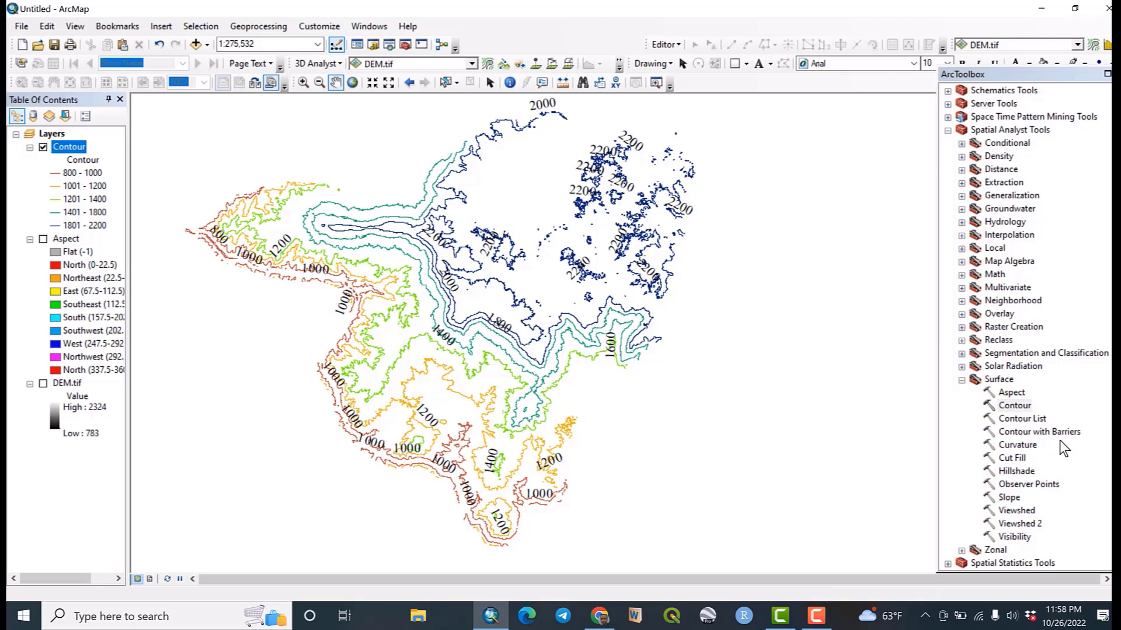
Run Hillshade on DEM.tif with the output raster named HillShade
{"action": "double_click", "coordinate": [1015, 471]}
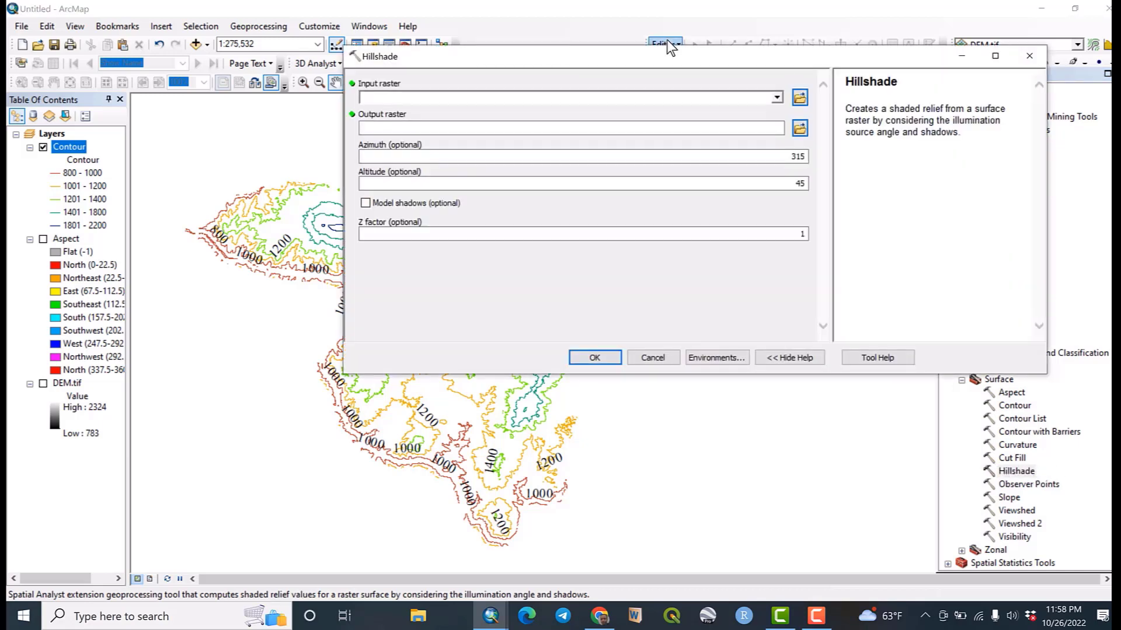
{"action": "left_click", "coordinate": [777, 97]}
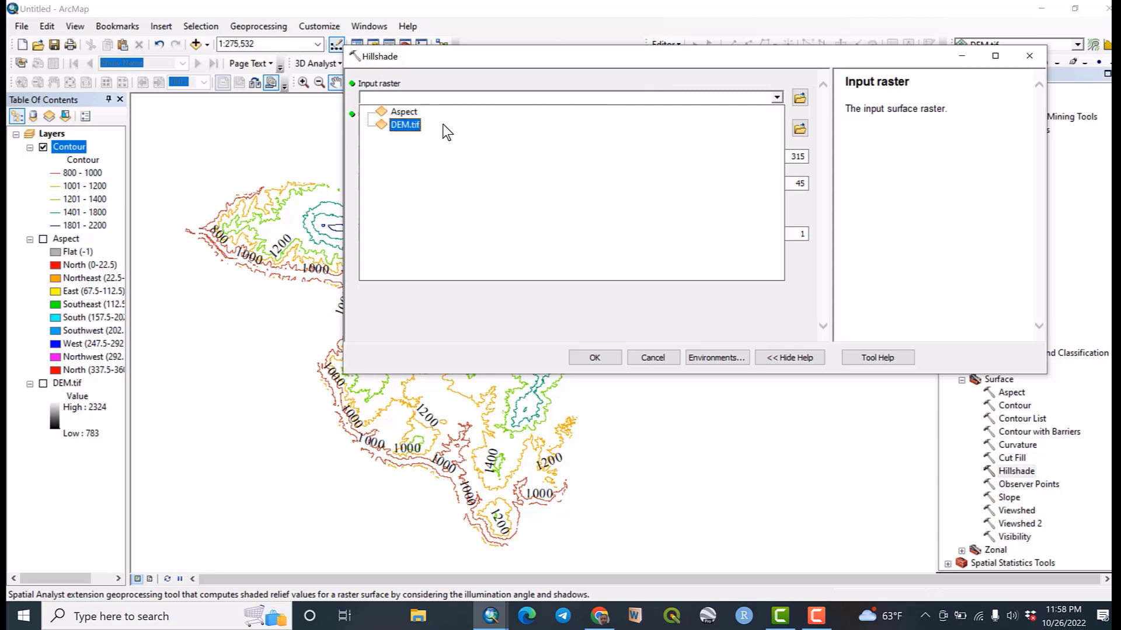
{"action": "left_click", "coordinate": [405, 125]}
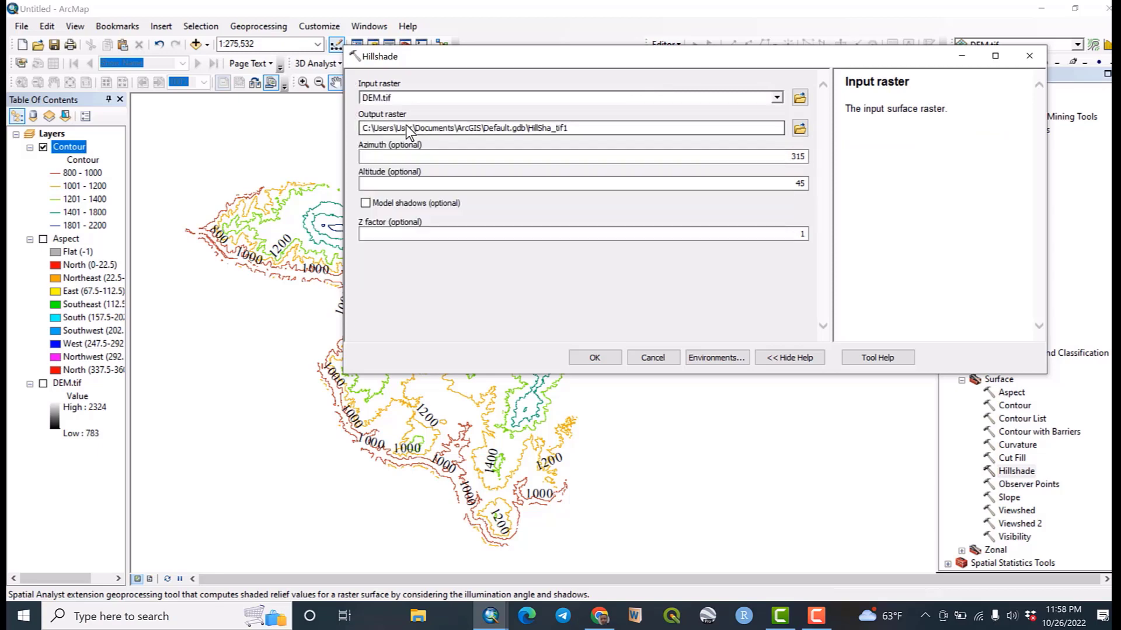
{"action": "left_click", "coordinate": [620, 124]}
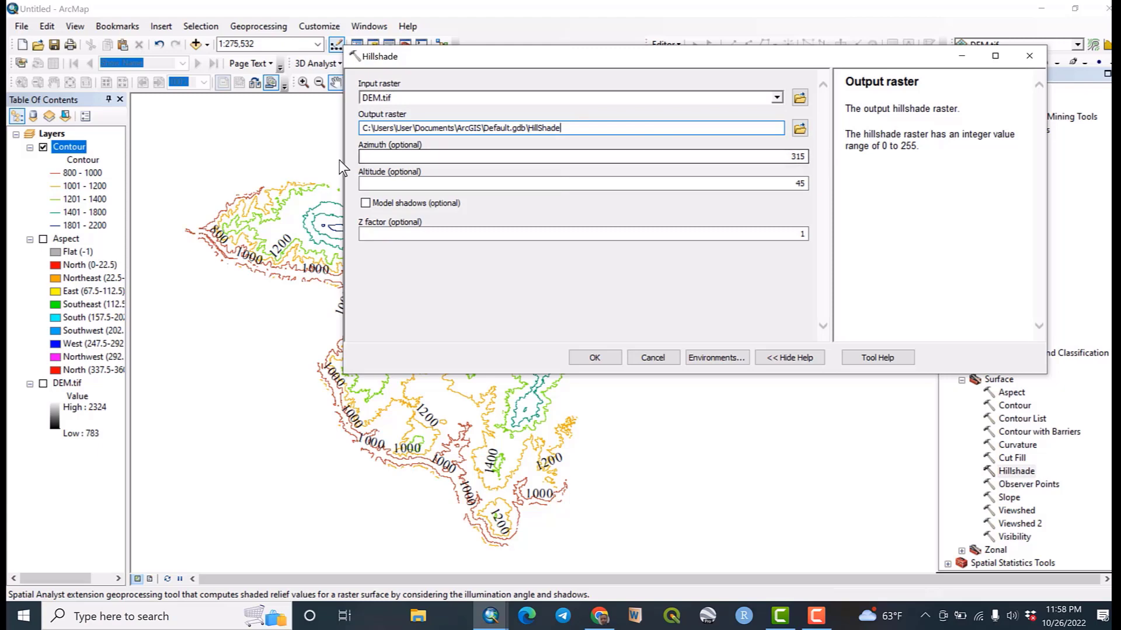
{"action": "left_click", "coordinate": [597, 360]}
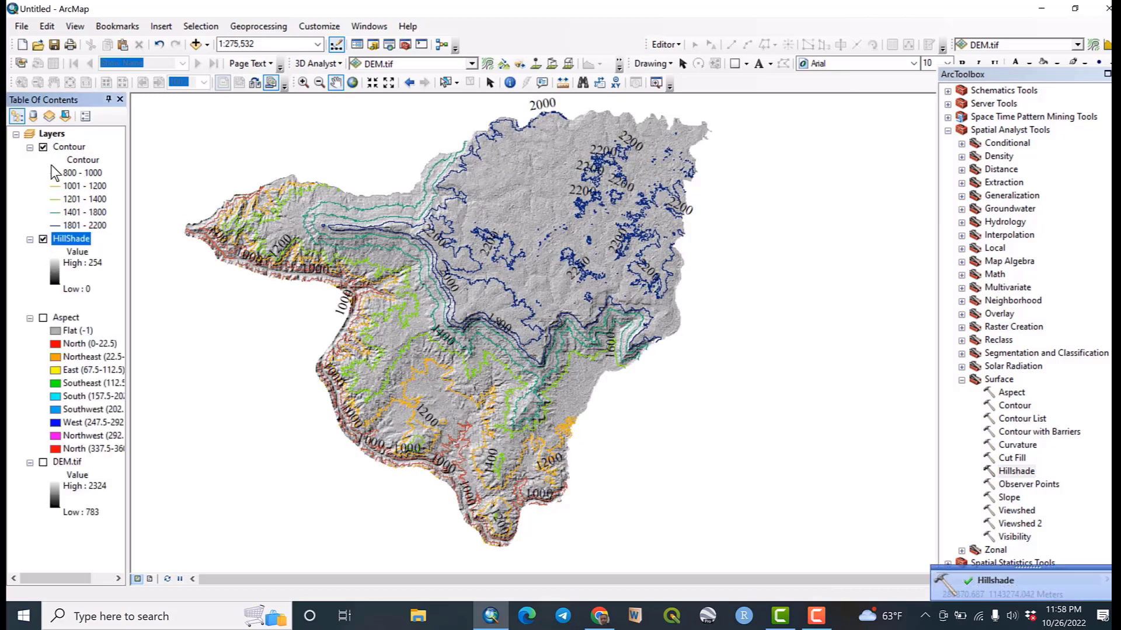
Hide the Contour layer and reposition the HillShade map in the view
{"action": "left_click", "coordinate": [43, 147]}
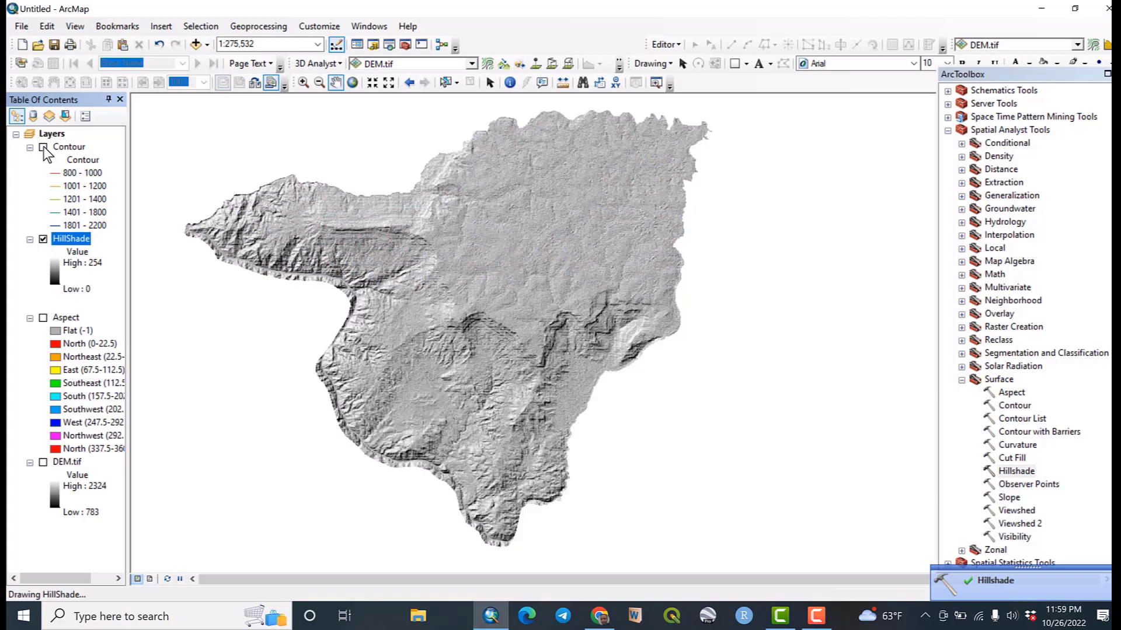
{"action": "scroll", "coordinate": [462, 289], "scroll_direction": "down", "scroll_amount": 2}
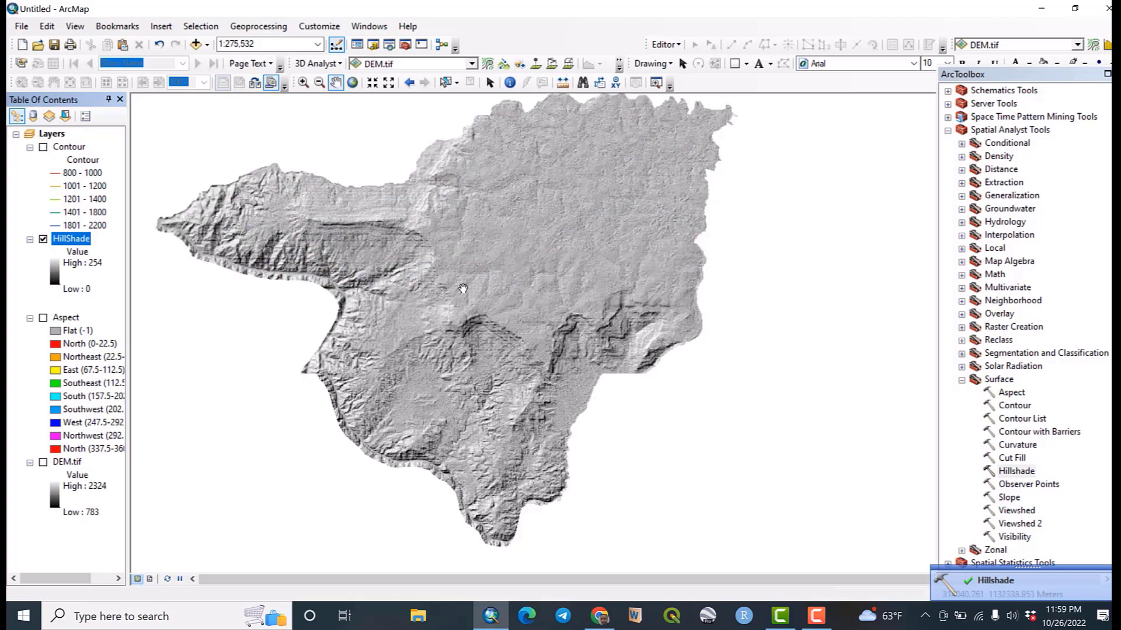
{"action": "scroll", "coordinate": [463, 288], "scroll_direction": "down", "scroll_amount": 2}
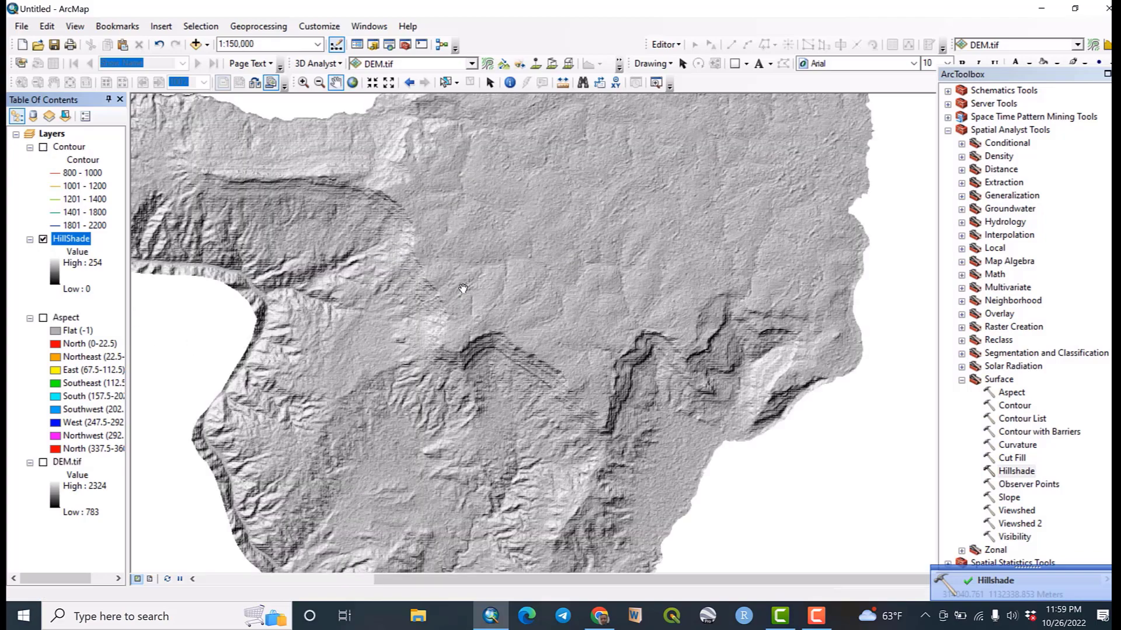
{"action": "double_click", "coordinate": [54, 267]}
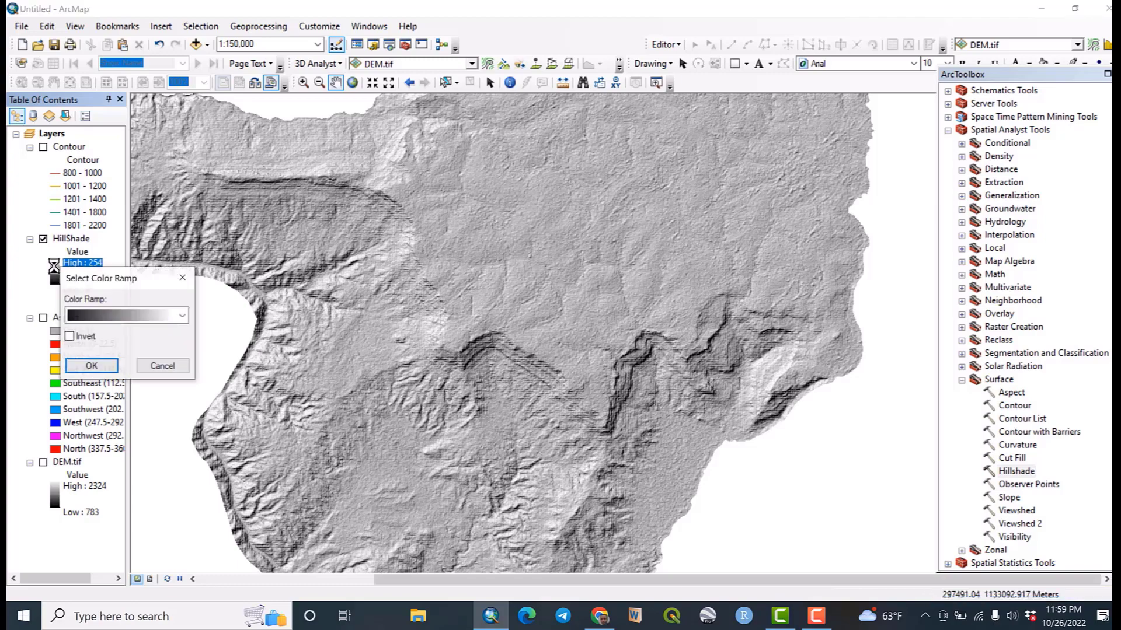
{"action": "left_click", "coordinate": [817, 616]}
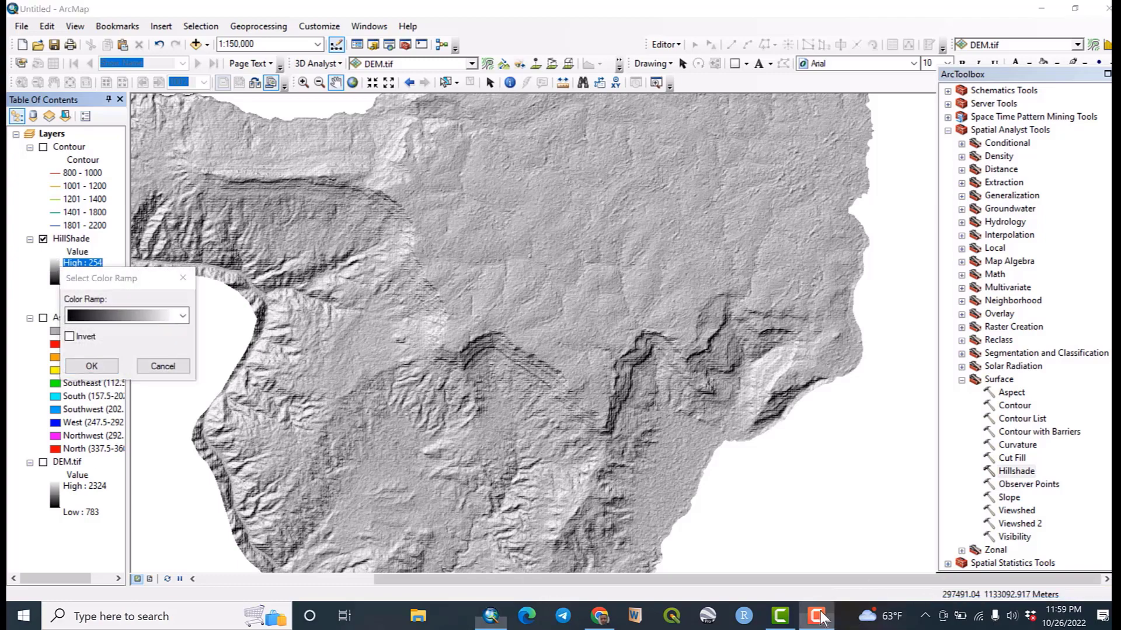
{"action": "left_click", "coordinate": [332, 48]}
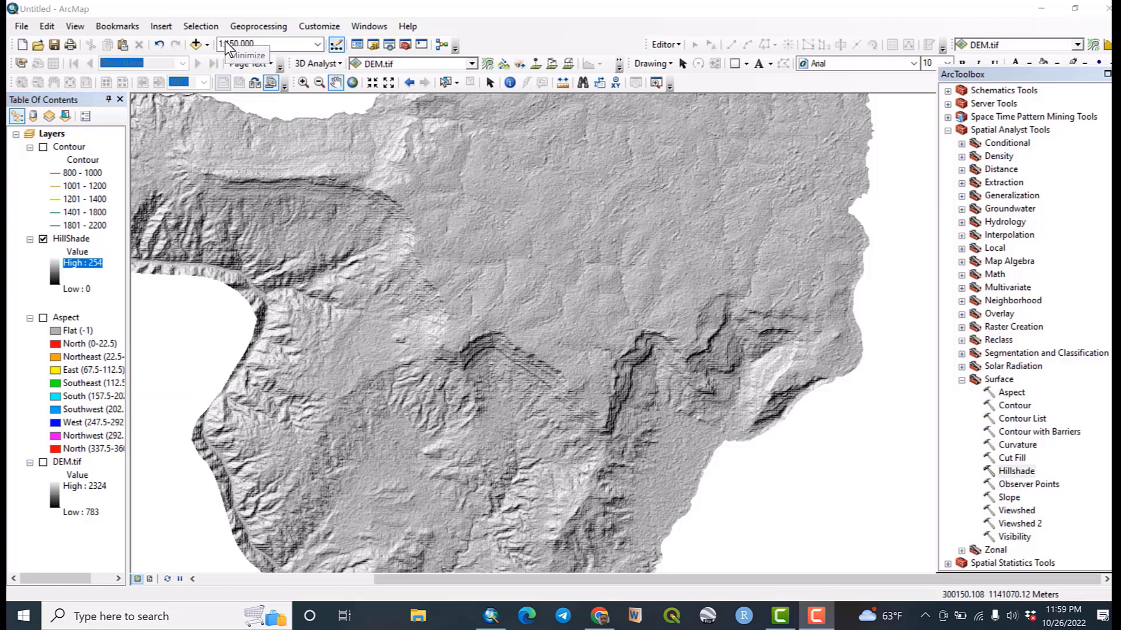
{"action": "left_click", "coordinate": [236, 46]}
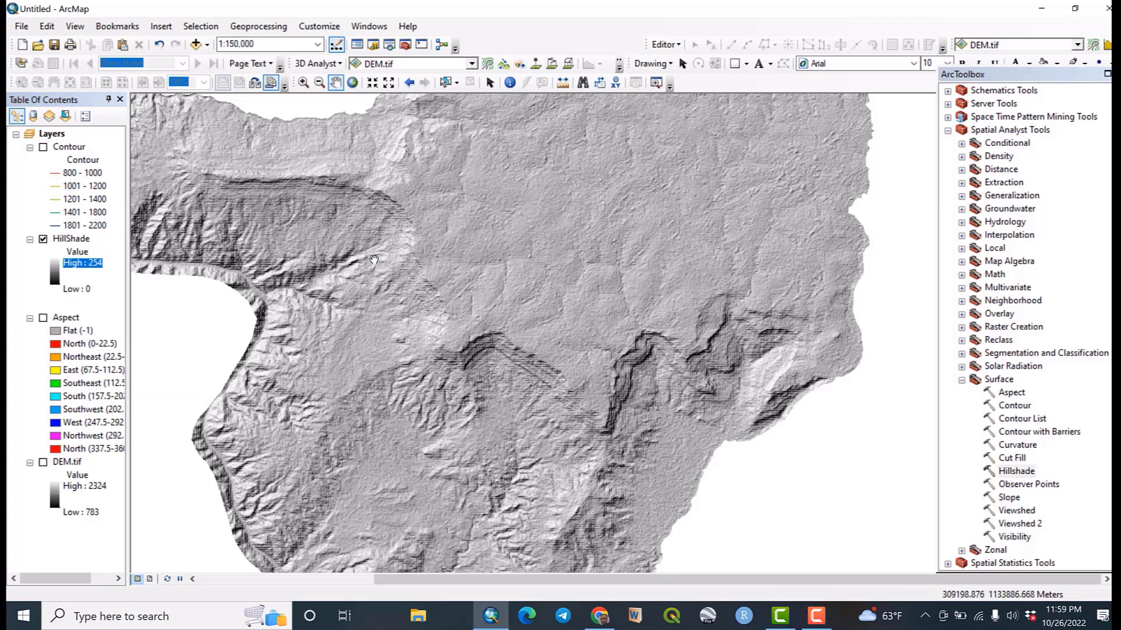
{"action": "left_click_drag", "start_coordinate": [374, 259], "coordinate": [439, 331]}
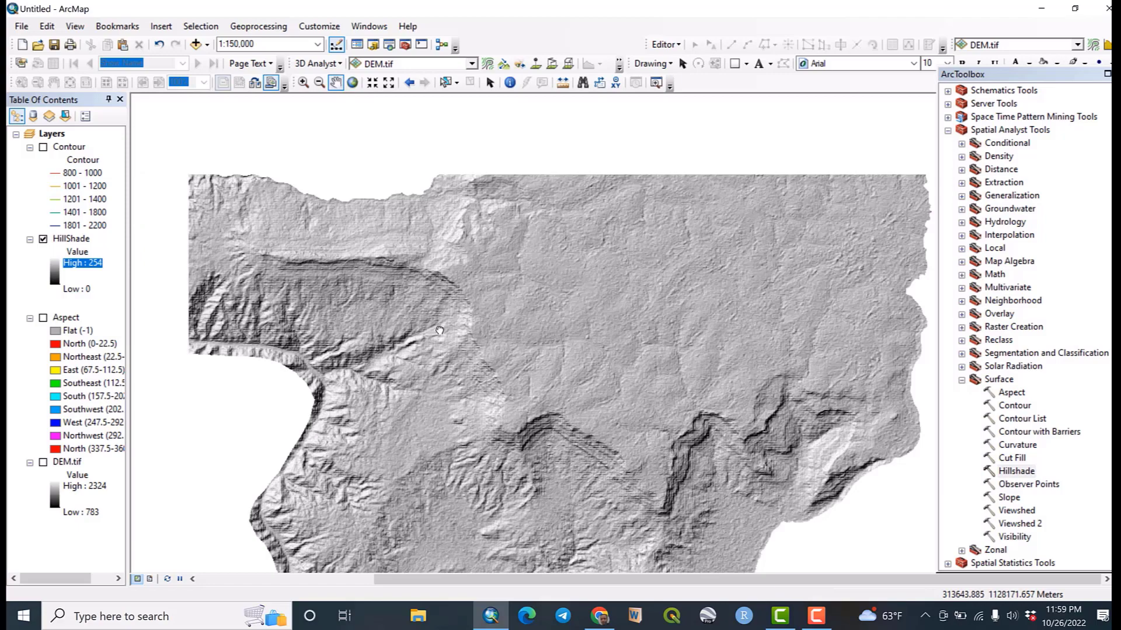
{"action": "scroll", "coordinate": [523, 368], "scroll_direction": "down", "scroll_amount": 3}
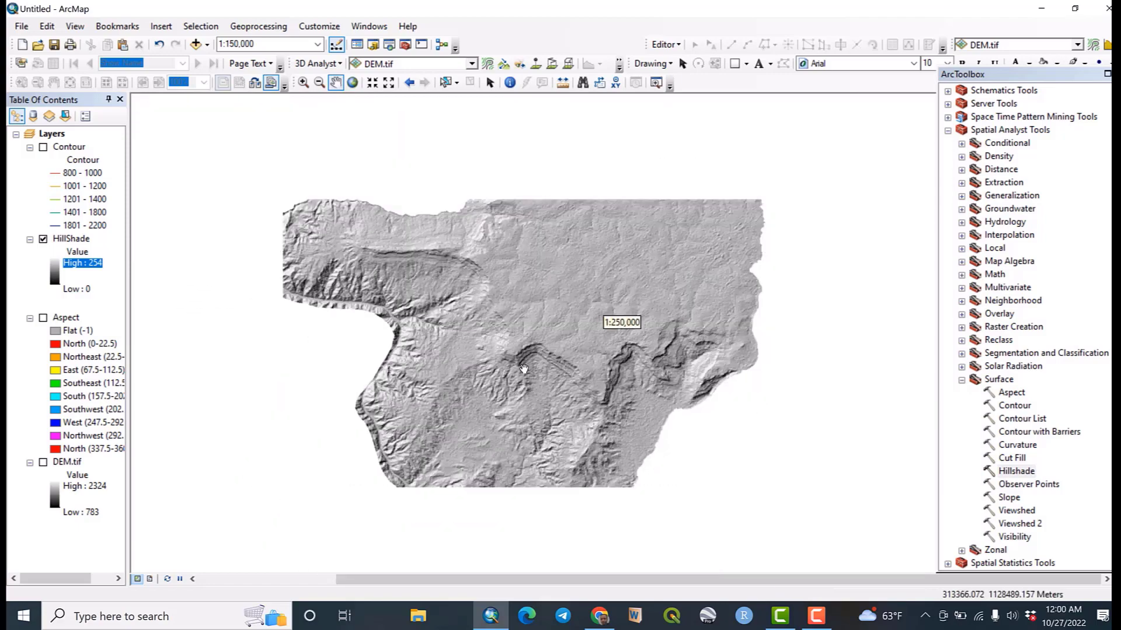
{"action": "left_click_drag", "start_coordinate": [532, 332], "coordinate": [536, 287]}
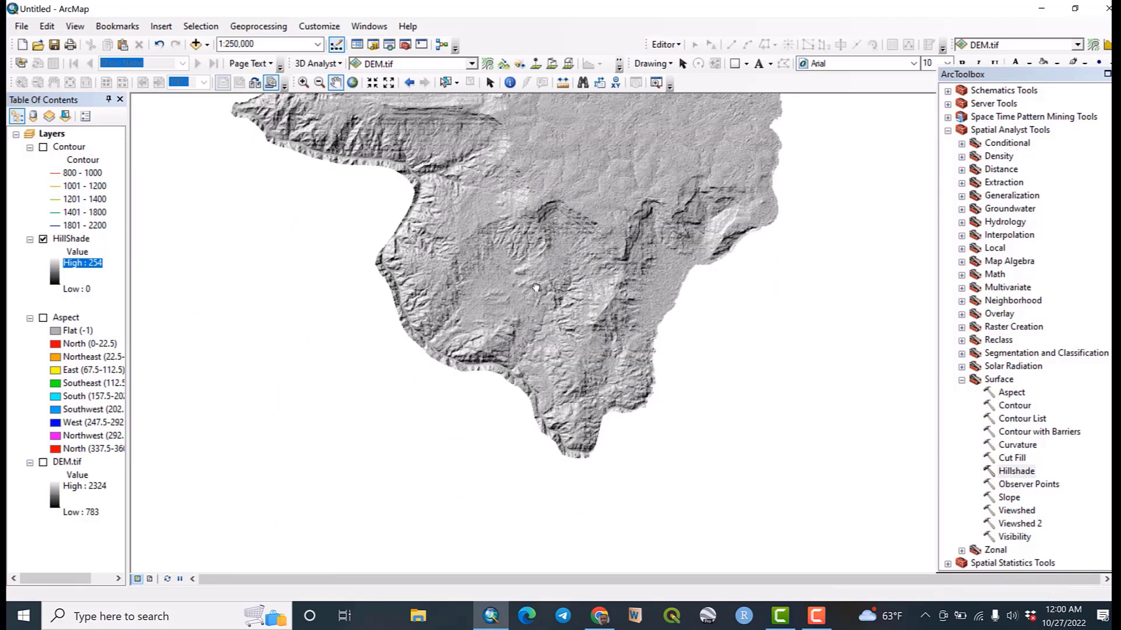
Recolour HillShade with the pink, blue and yellow multicolour ramp
{"action": "double_click", "coordinate": [55, 273]}
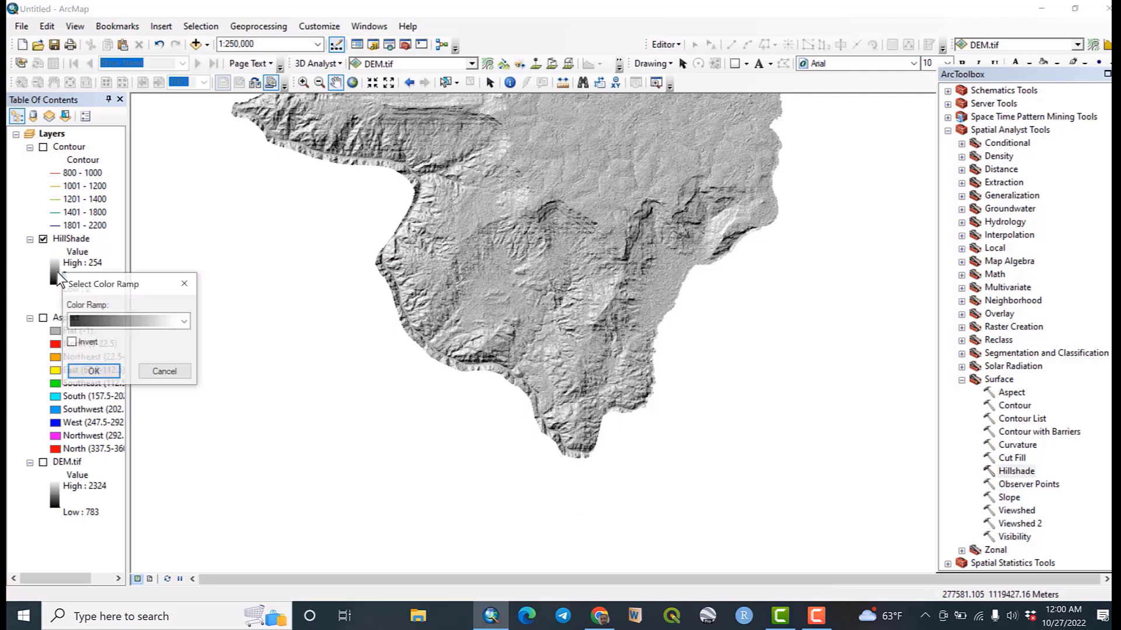
{"action": "left_click", "coordinate": [106, 314]}
{"action": "left_click", "coordinate": [106, 309]}
{"action": "left_click", "coordinate": [94, 371]}
{"action": "left_click_drag", "start_coordinate": [461, 351], "coordinate": [544, 253]}
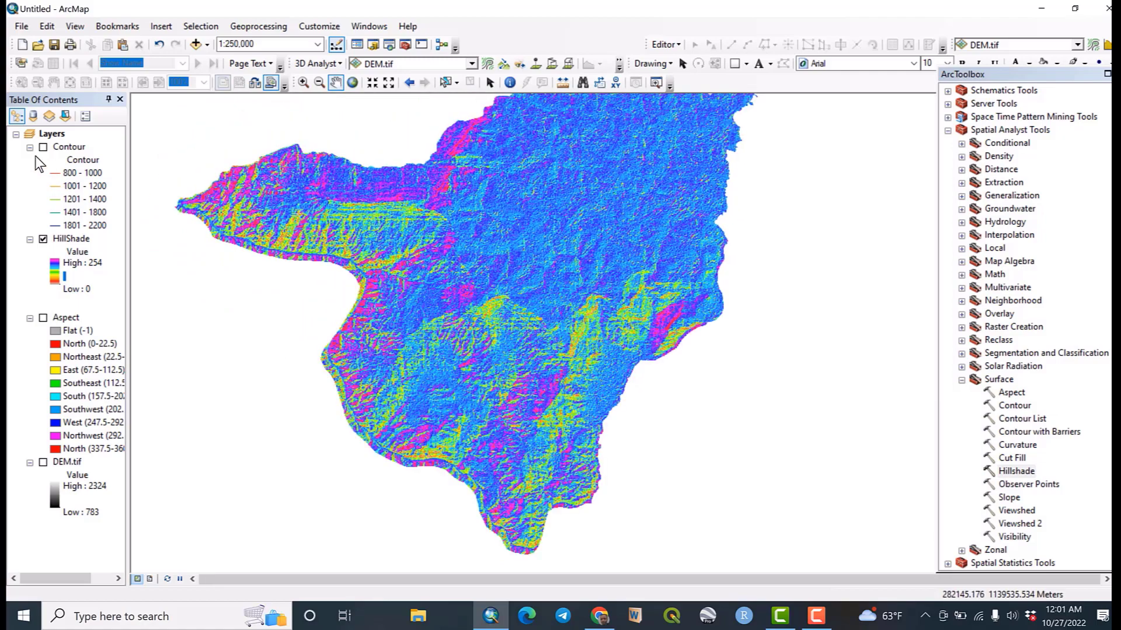
Hide HillShade, collapse the HillShade, Contour and Aspect legends, and show DEM.tif
{"action": "left_click", "coordinate": [44, 240]}
{"action": "left_click", "coordinate": [29, 239]}
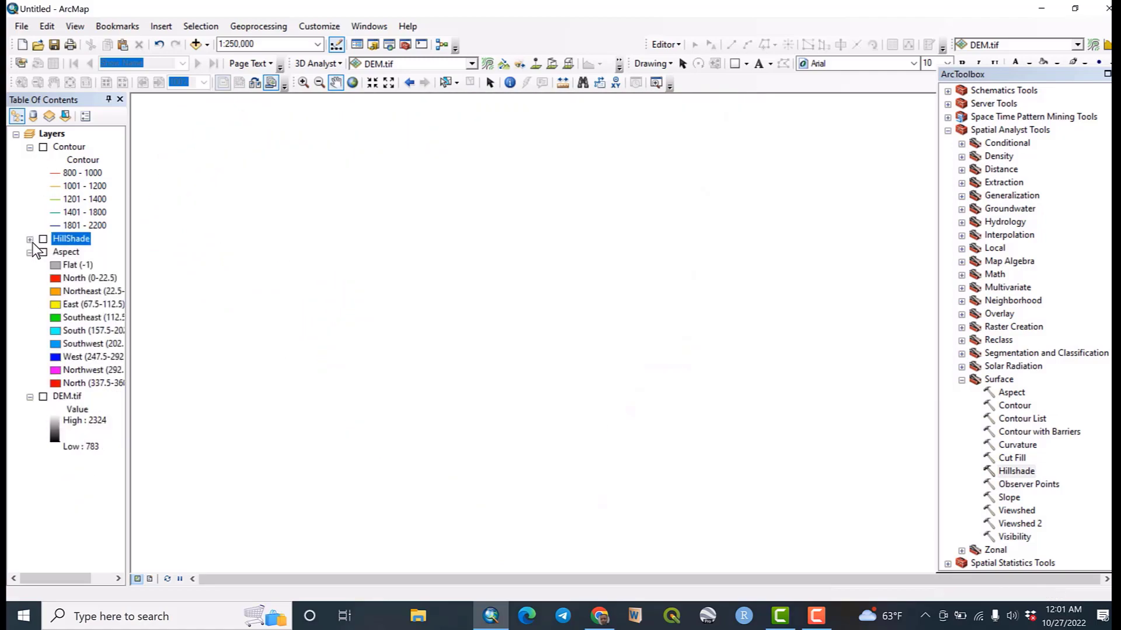
{"action": "left_click", "coordinate": [30, 148]}
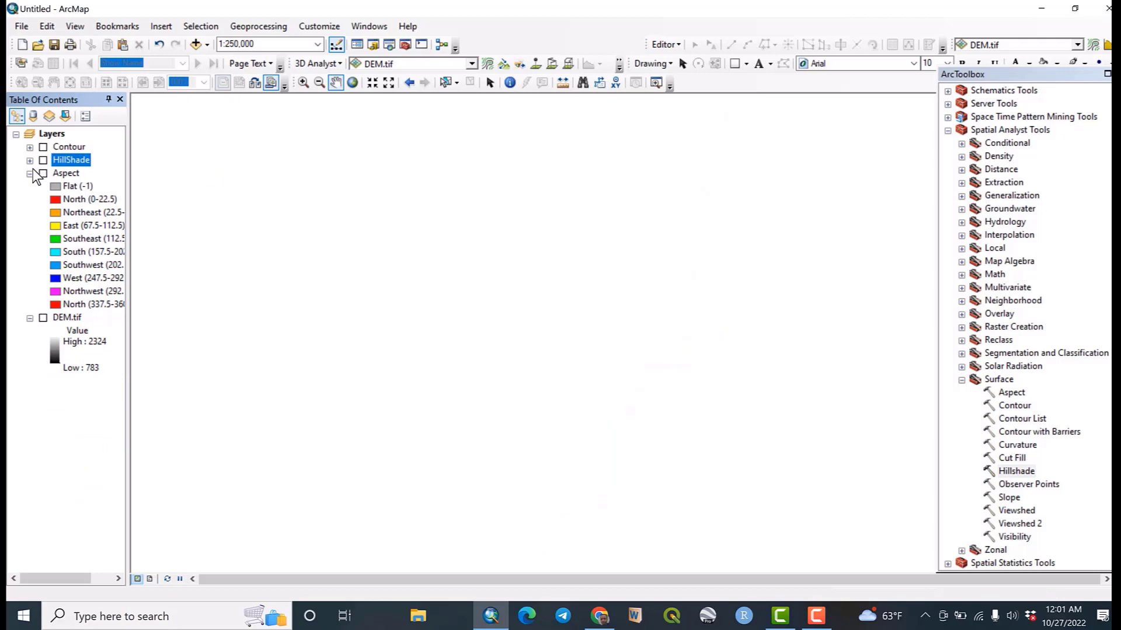
{"action": "left_click", "coordinate": [30, 173]}
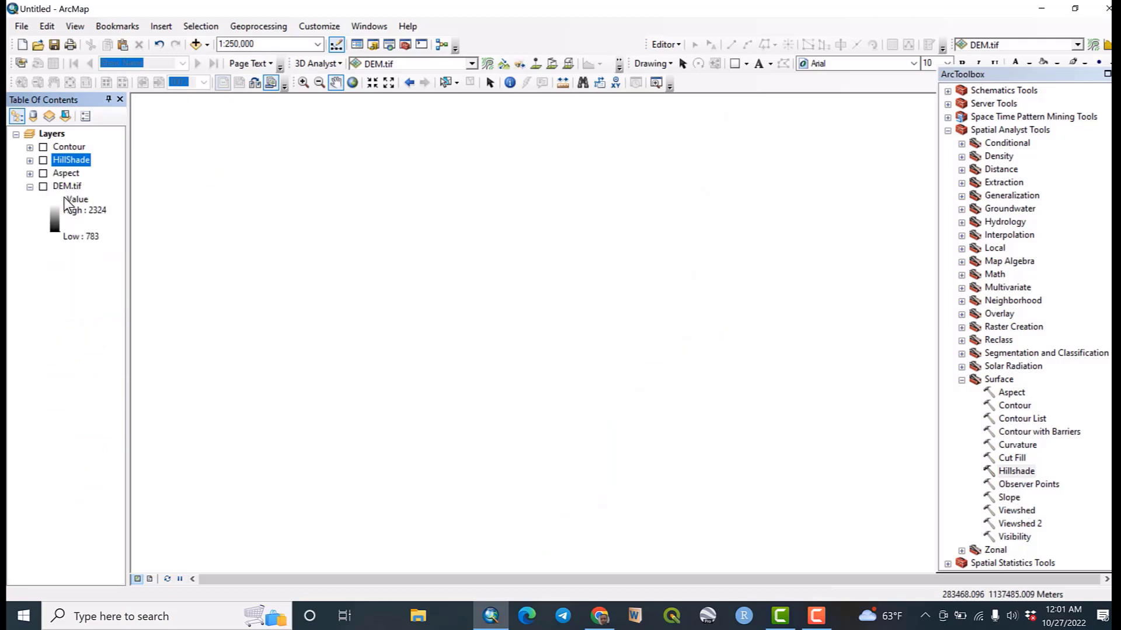
{"action": "left_click", "coordinate": [43, 187]}
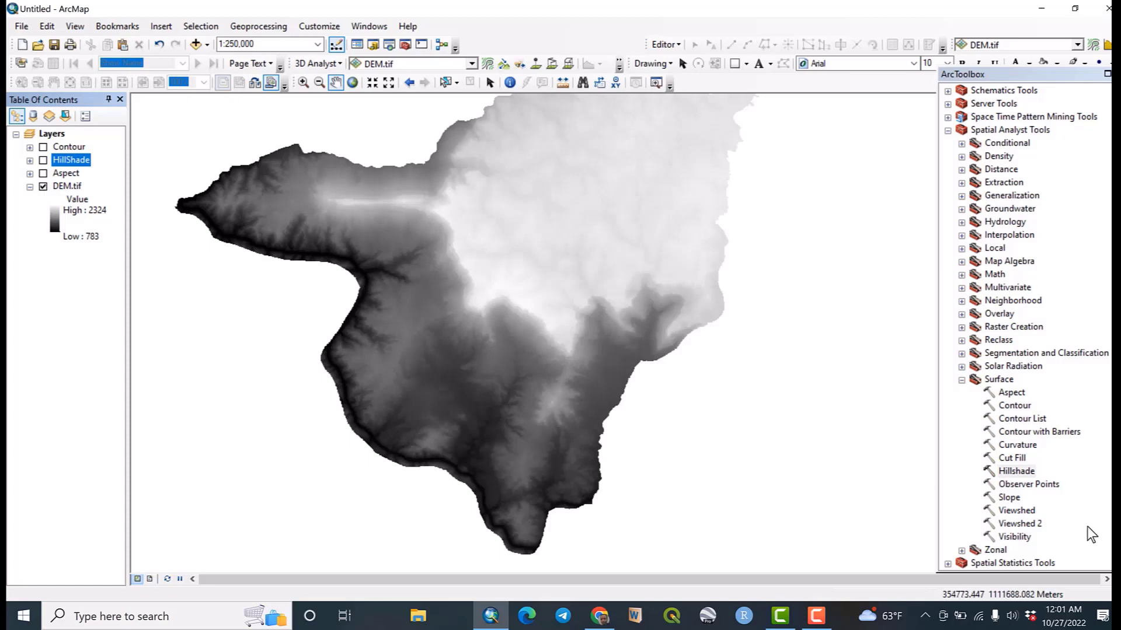
{"action": "double_click", "coordinate": [1008, 497]}
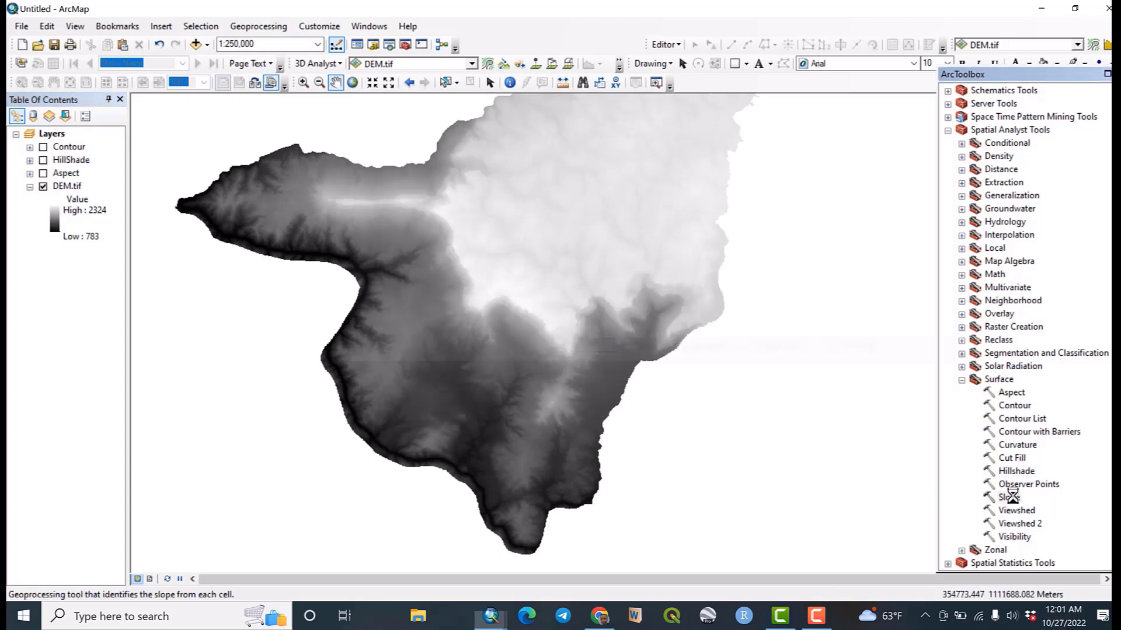
Compute a PERCENT_RISE slope raster named Slopee from DEM.tif
{"action": "left_click", "coordinate": [777, 97]}
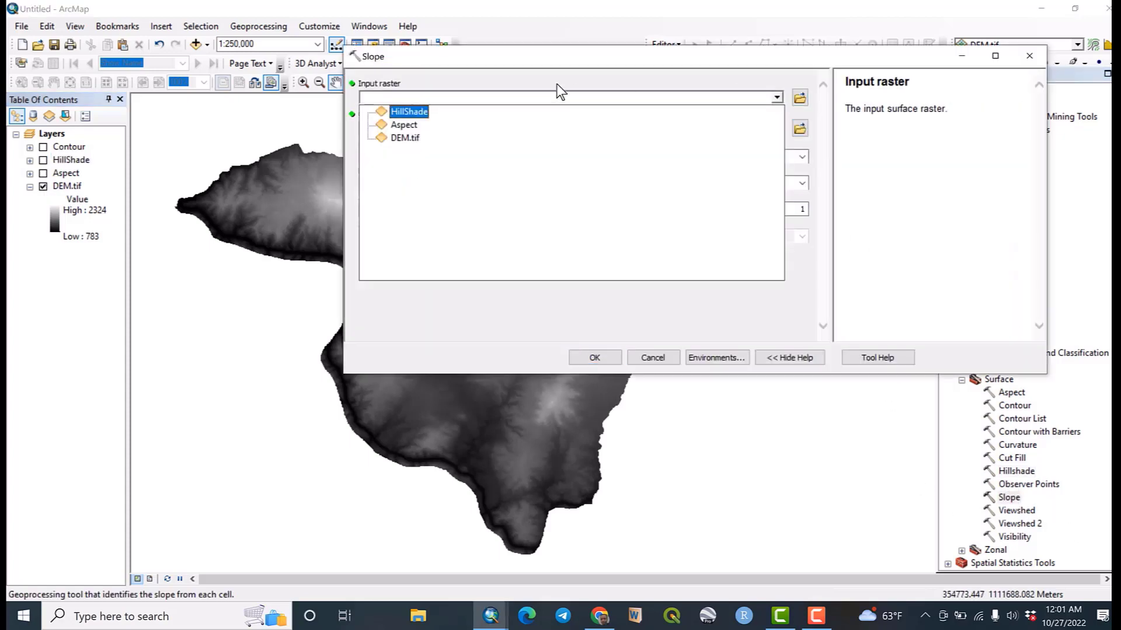
{"action": "left_click", "coordinate": [409, 139]}
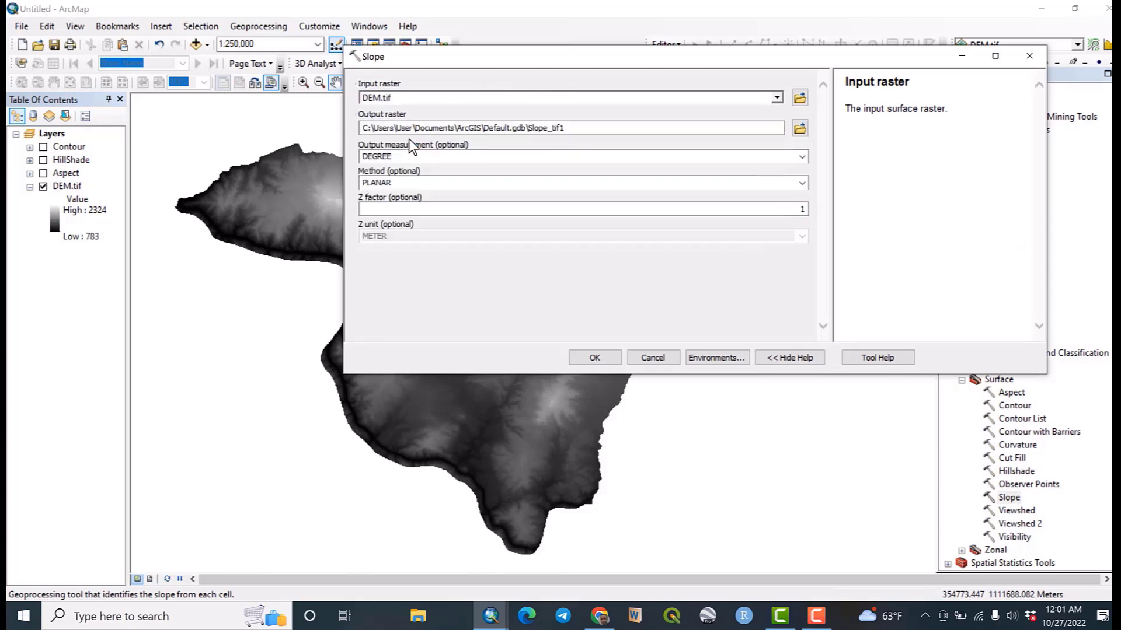
{"action": "left_click", "coordinate": [750, 130]}
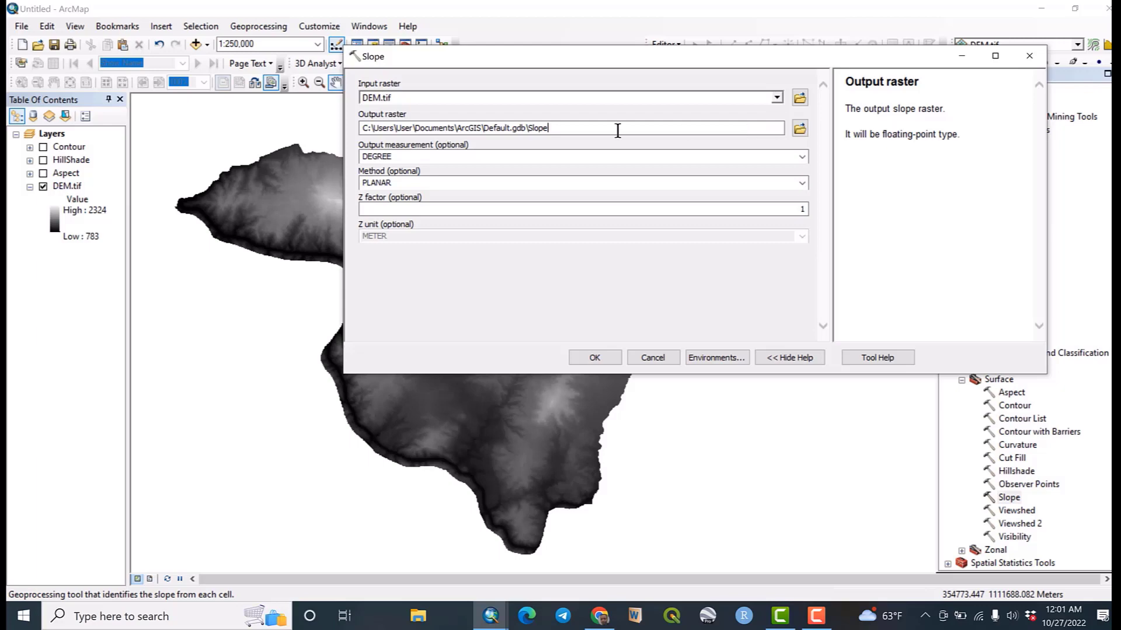
{"action": "left_click", "coordinate": [802, 158]}
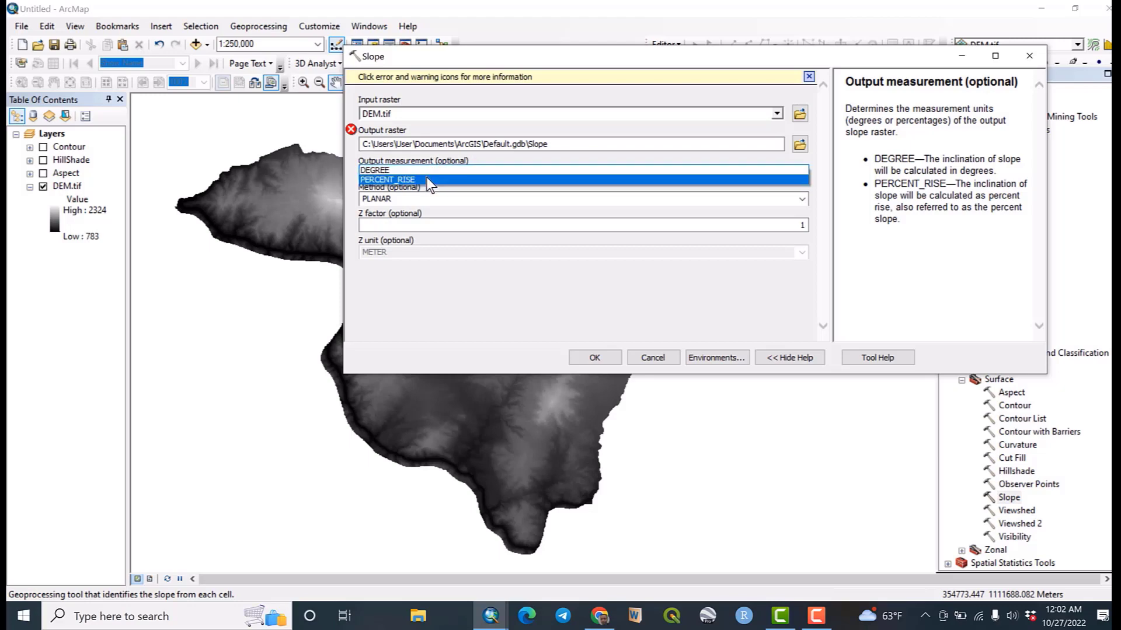
{"action": "left_click", "coordinate": [426, 179]}
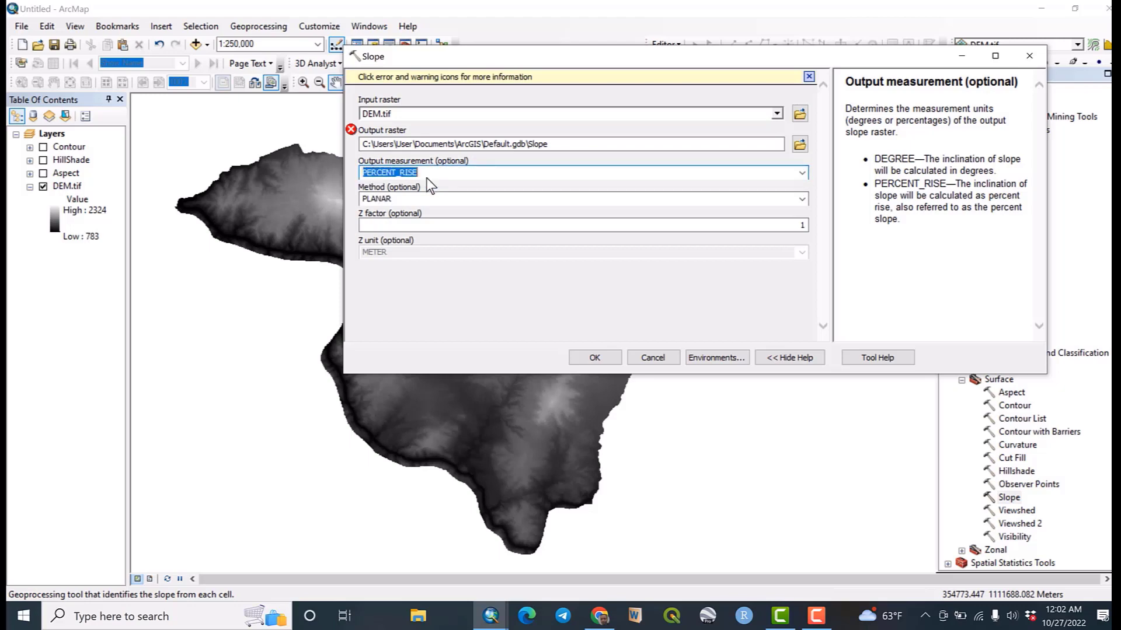
{"action": "left_click", "coordinate": [559, 138]}
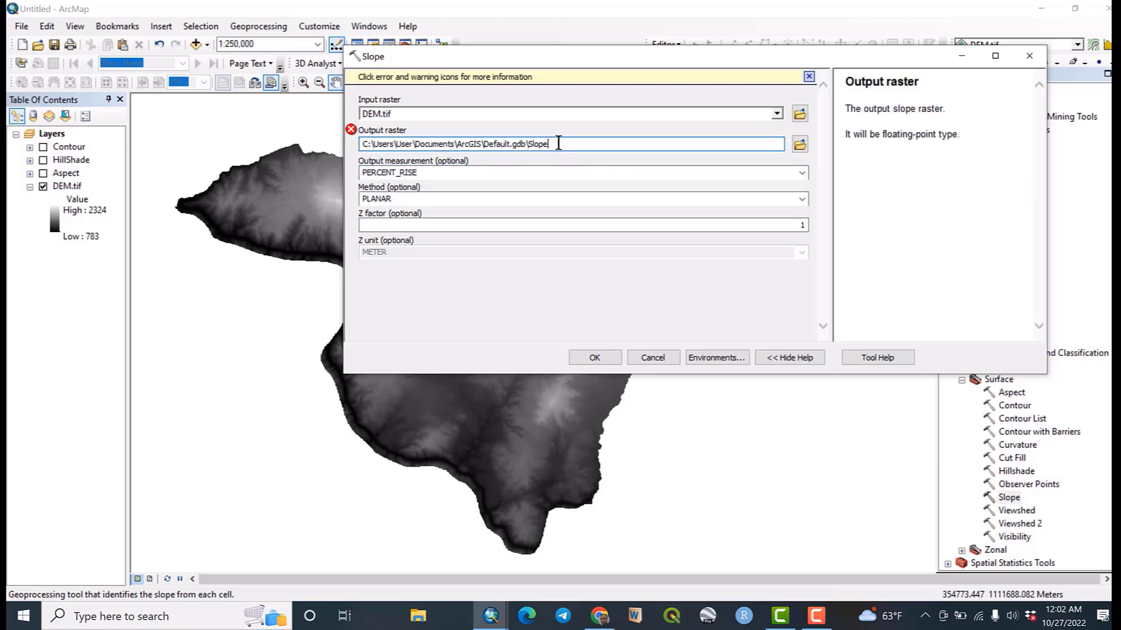
{"action": "type", "text": "e"}
{"action": "left_click", "coordinate": [560, 173]}
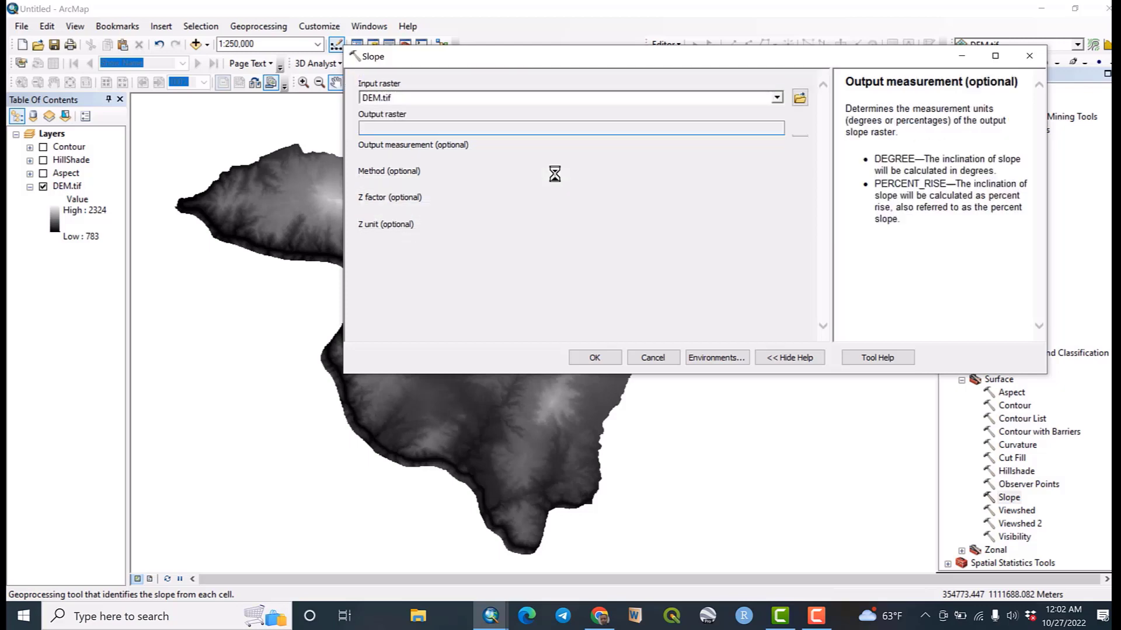
{"action": "left_click", "coordinate": [593, 357]}
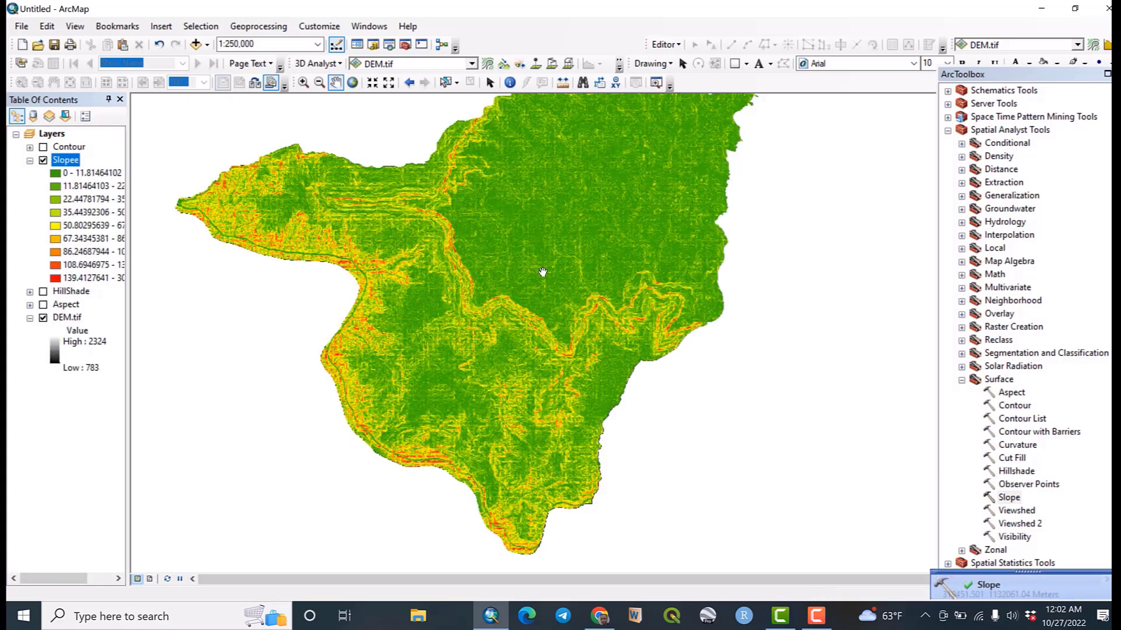
Recentre the watershed and open Layer Properties for the Slopee layer
{"action": "left_click_drag", "start_coordinate": [492, 275], "coordinate": [542, 284]}
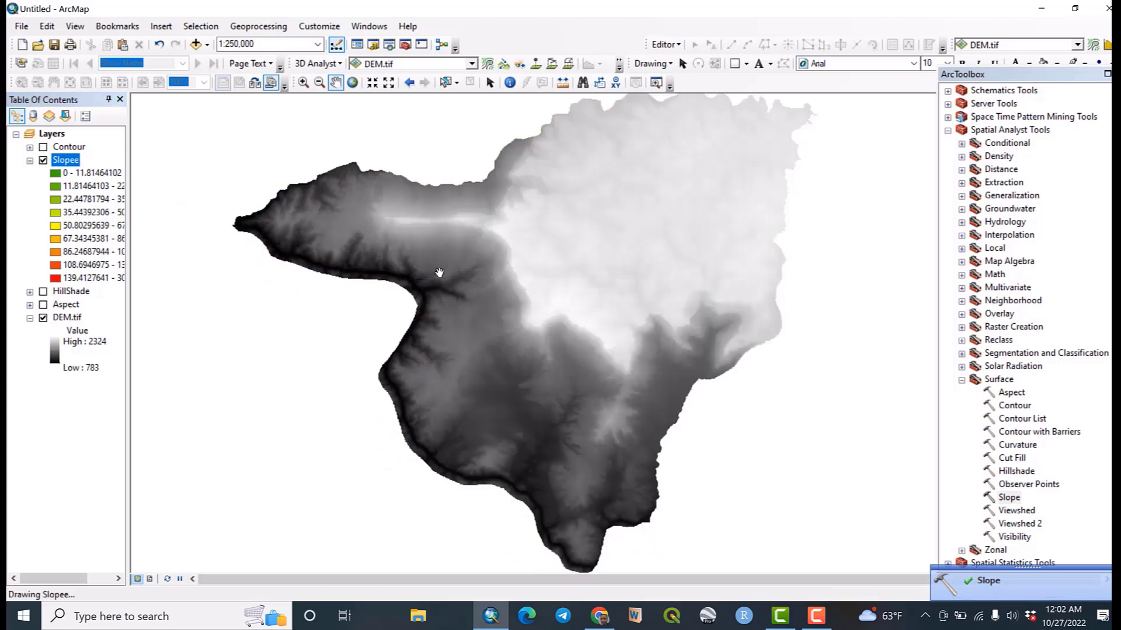
{"action": "left_click", "coordinate": [65, 160]}
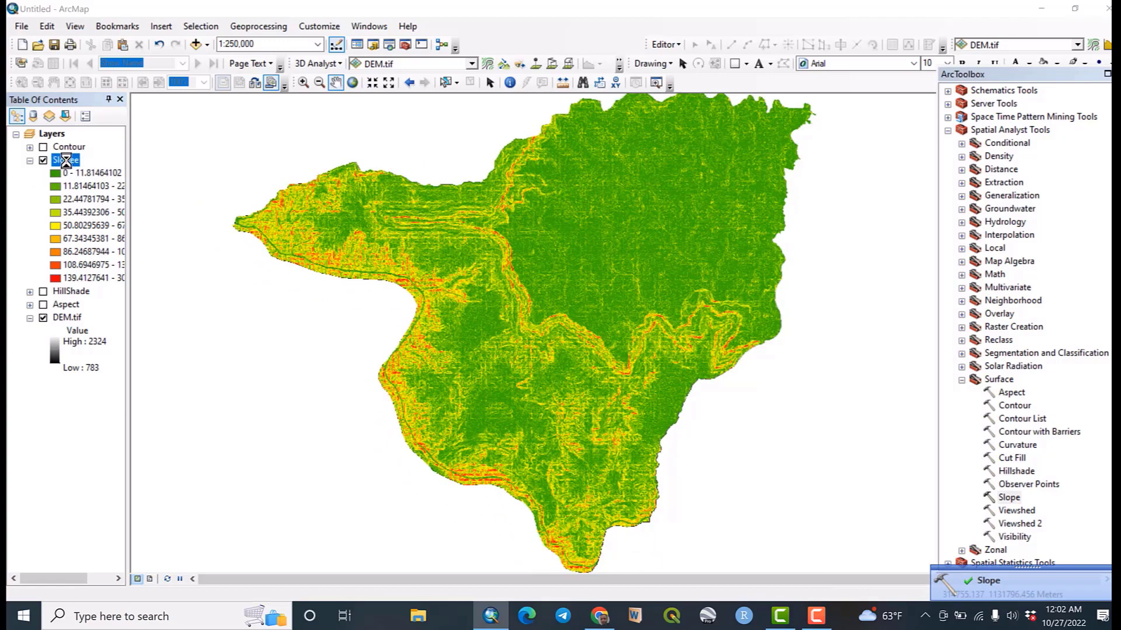
{"action": "double_click", "coordinate": [65, 160]}
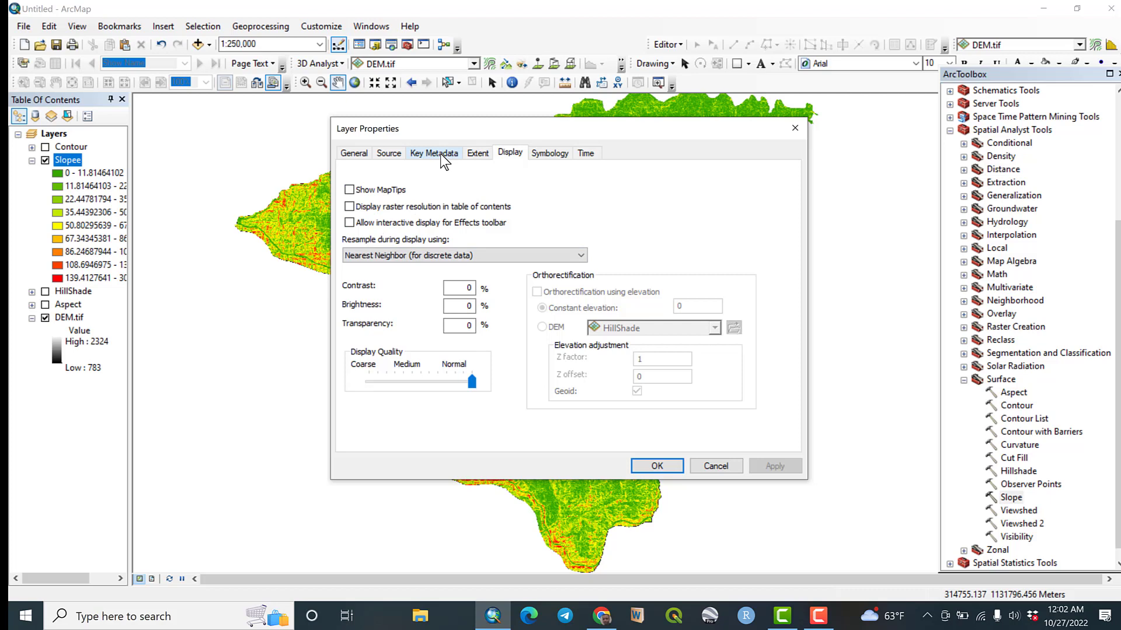
Format the Slopee symbology labels with fewer digits so classes read as whole numbers
{"action": "left_click", "coordinate": [538, 153]}
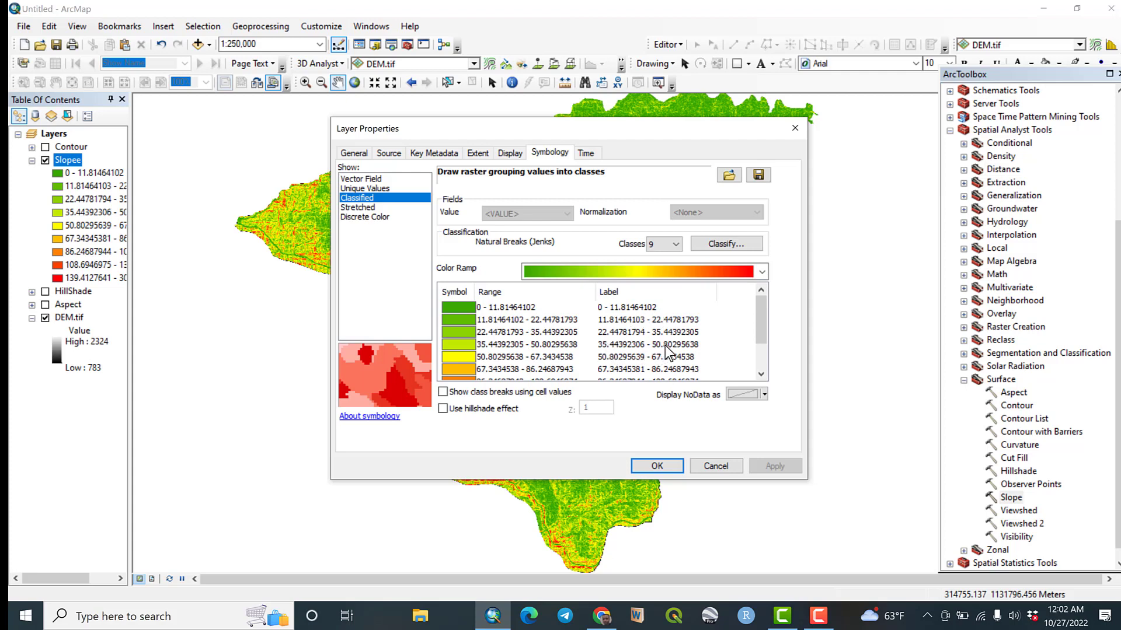
{"action": "right_click", "coordinate": [670, 320]}
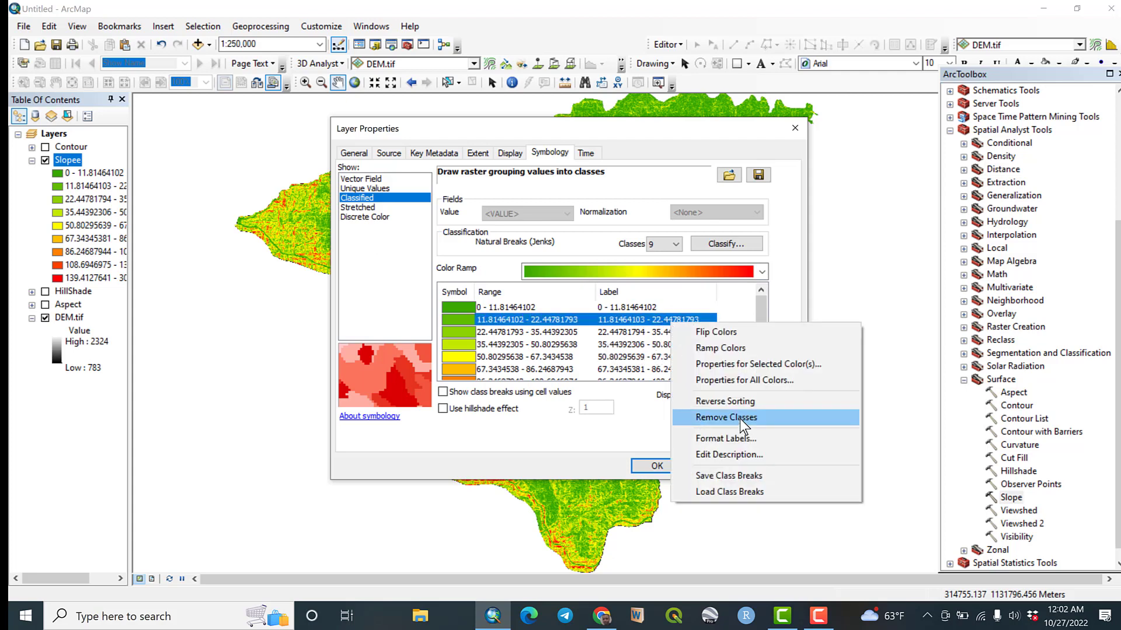
{"action": "left_click", "coordinate": [744, 439]}
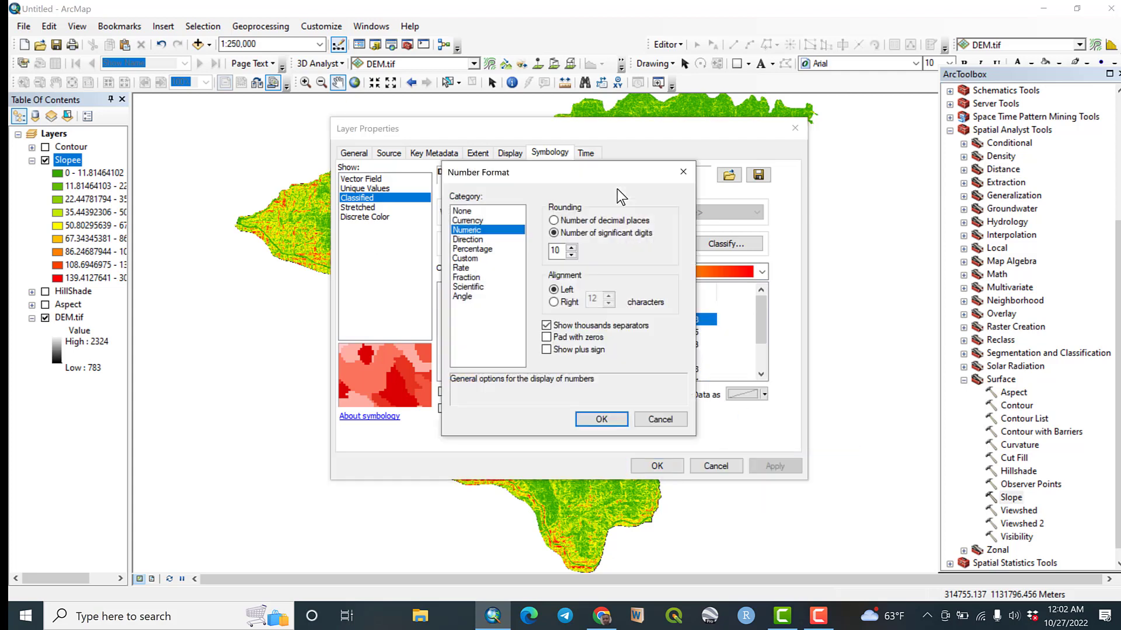
{"action": "left_click", "coordinate": [571, 255]}
{"action": "left_click", "coordinate": [571, 255]}
{"action": "left_click", "coordinate": [571, 255]}
{"action": "left_click", "coordinate": [572, 255]}
{"action": "left_click", "coordinate": [603, 419]}
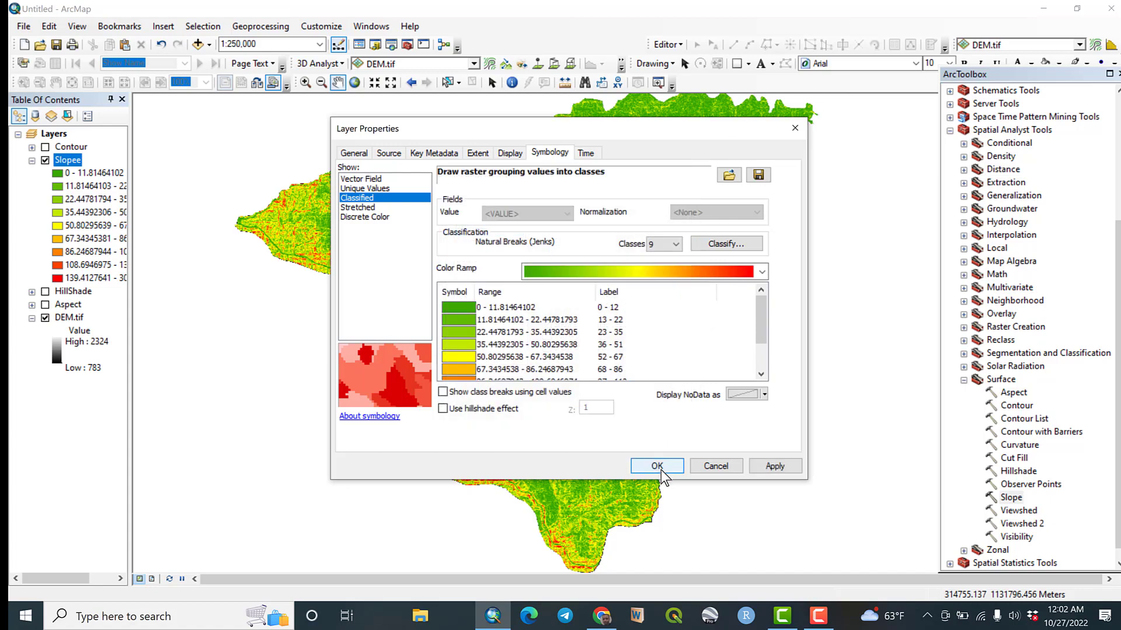
{"action": "left_click", "coordinate": [658, 467]}
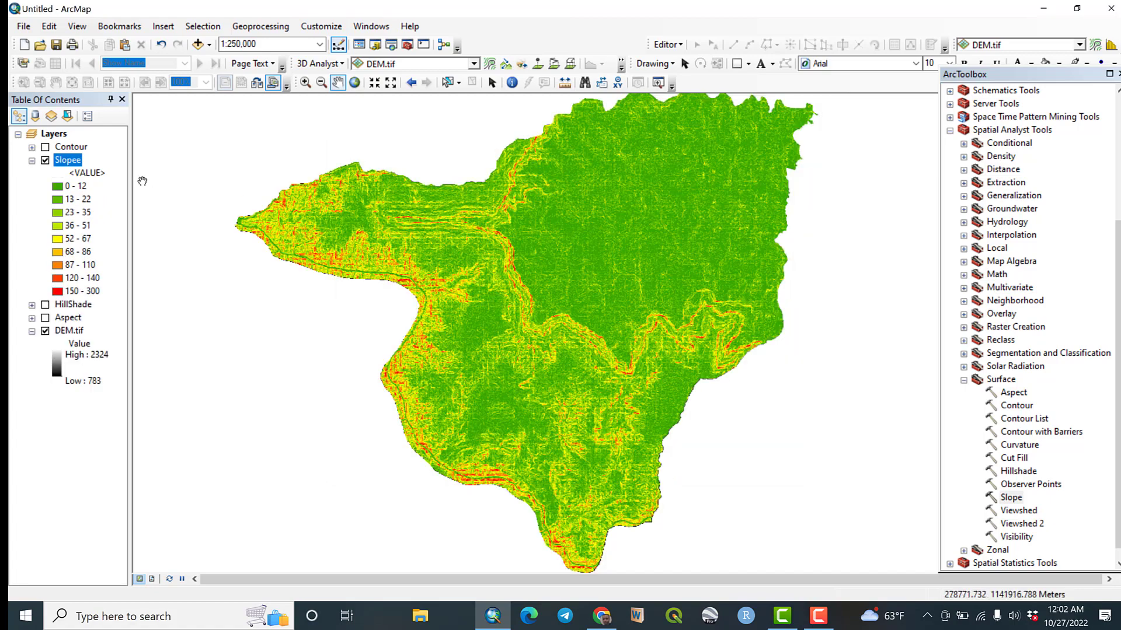
Set the Slopee symbology to 5 classes, from 0 - 15 up to 96 - 300
{"action": "left_click", "coordinate": [76, 165]}
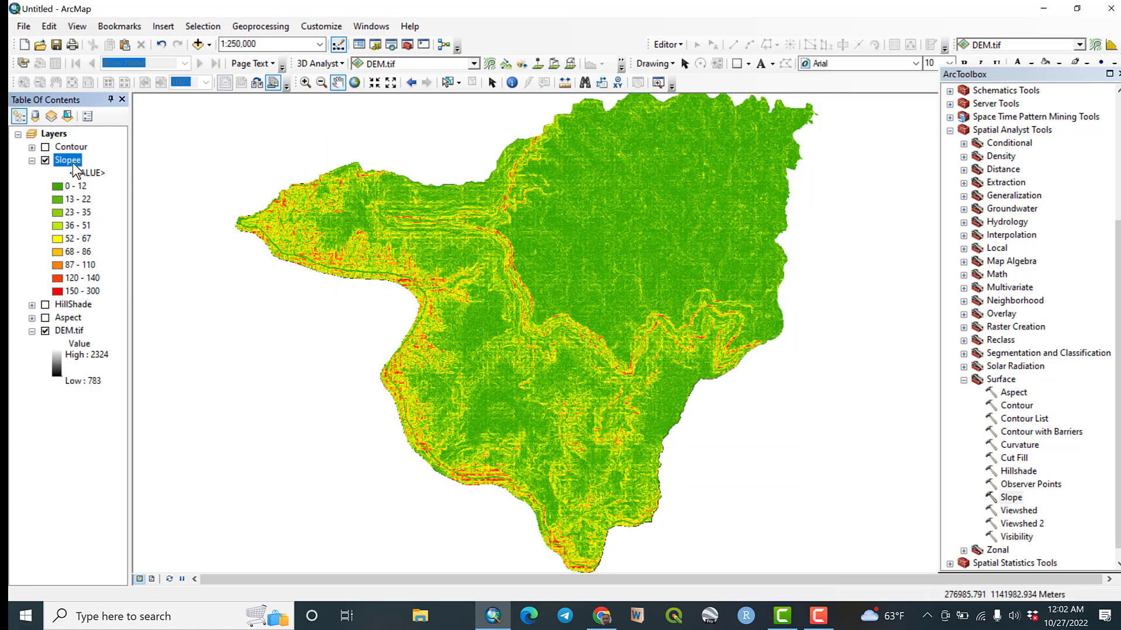
{"action": "right_click", "coordinate": [70, 162]}
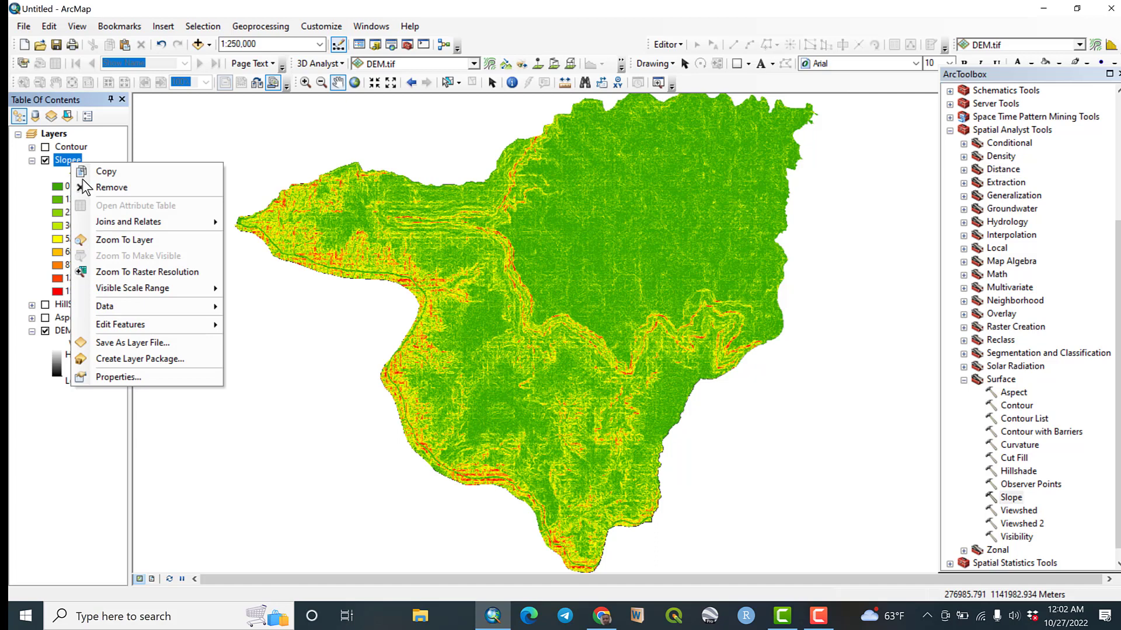
{"action": "left_click", "coordinate": [187, 377]}
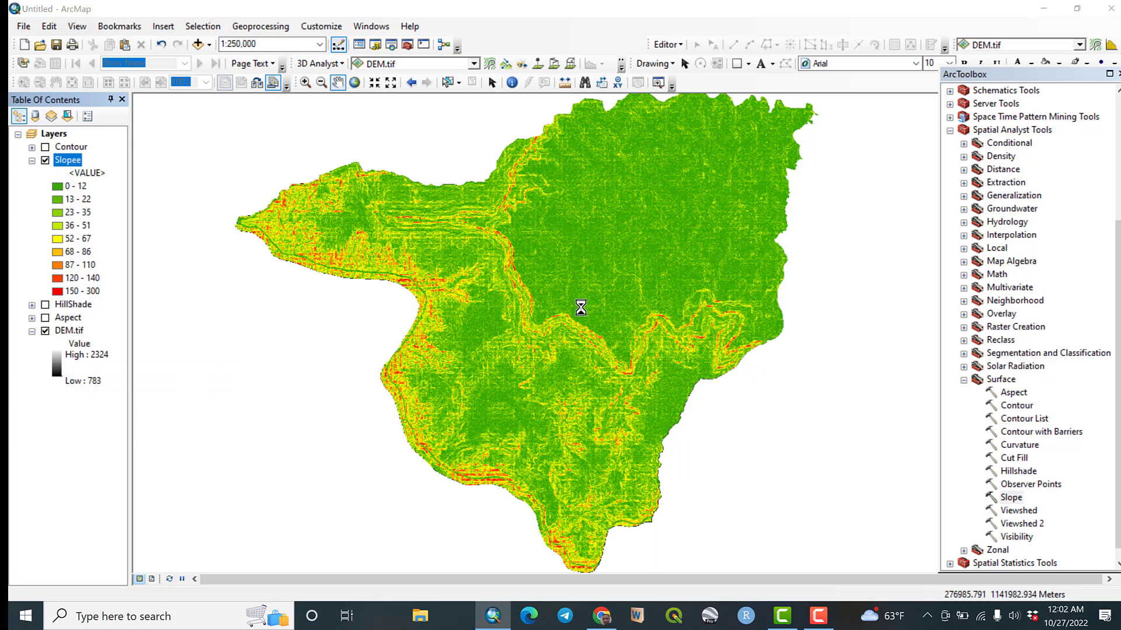
{"action": "left_click", "coordinate": [676, 259]}
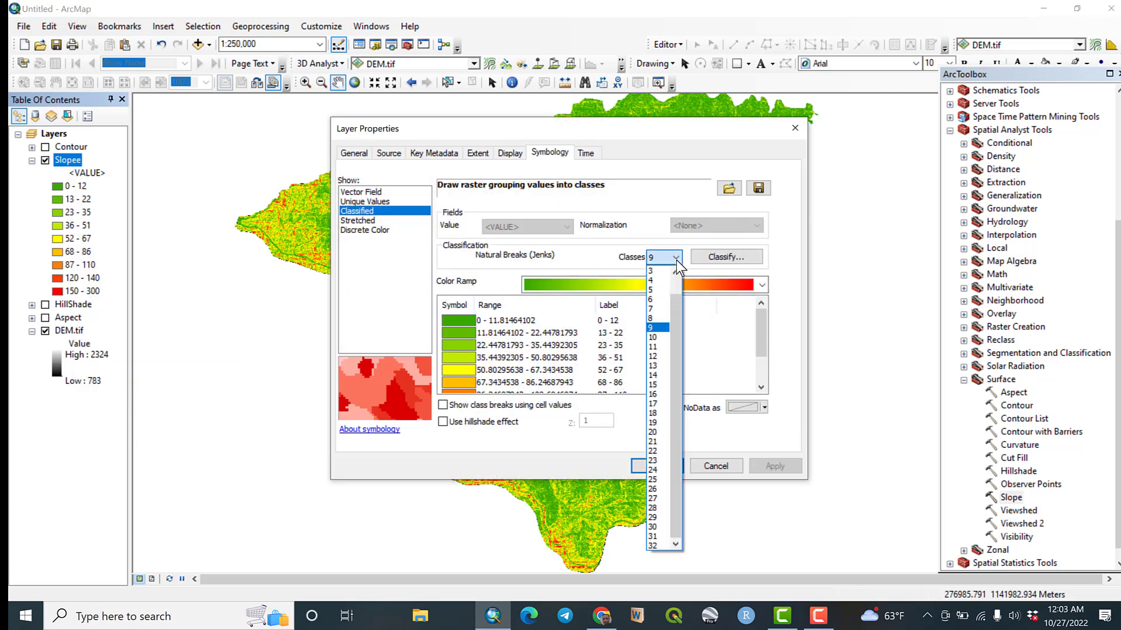
{"action": "left_click", "coordinate": [665, 289]}
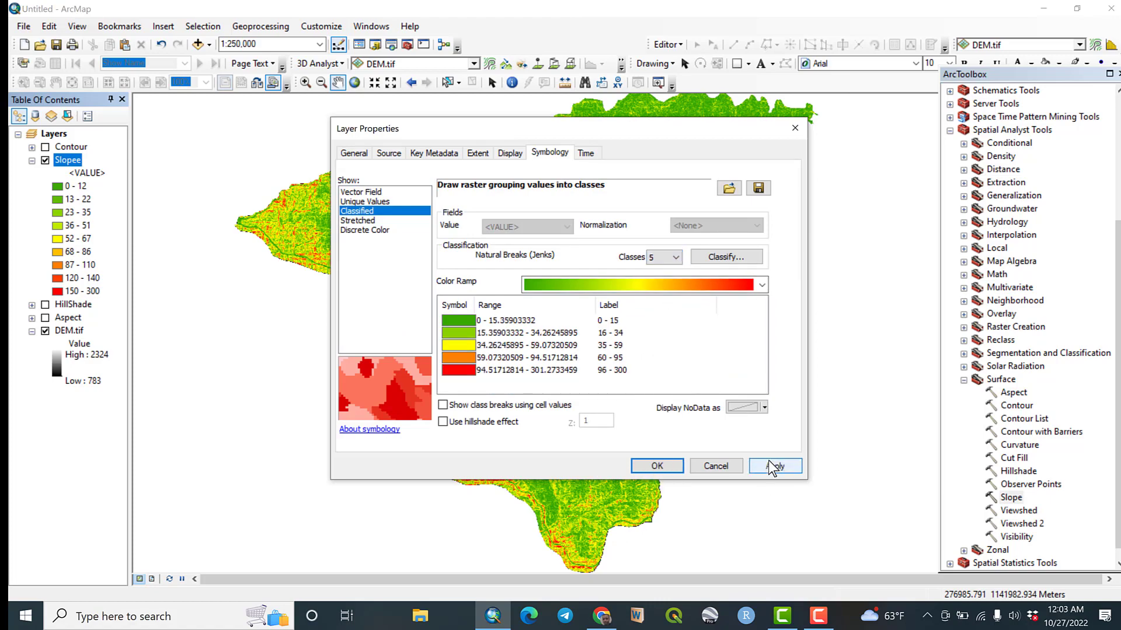
{"action": "left_click", "coordinate": [771, 467]}
{"action": "left_click", "coordinate": [663, 467]}
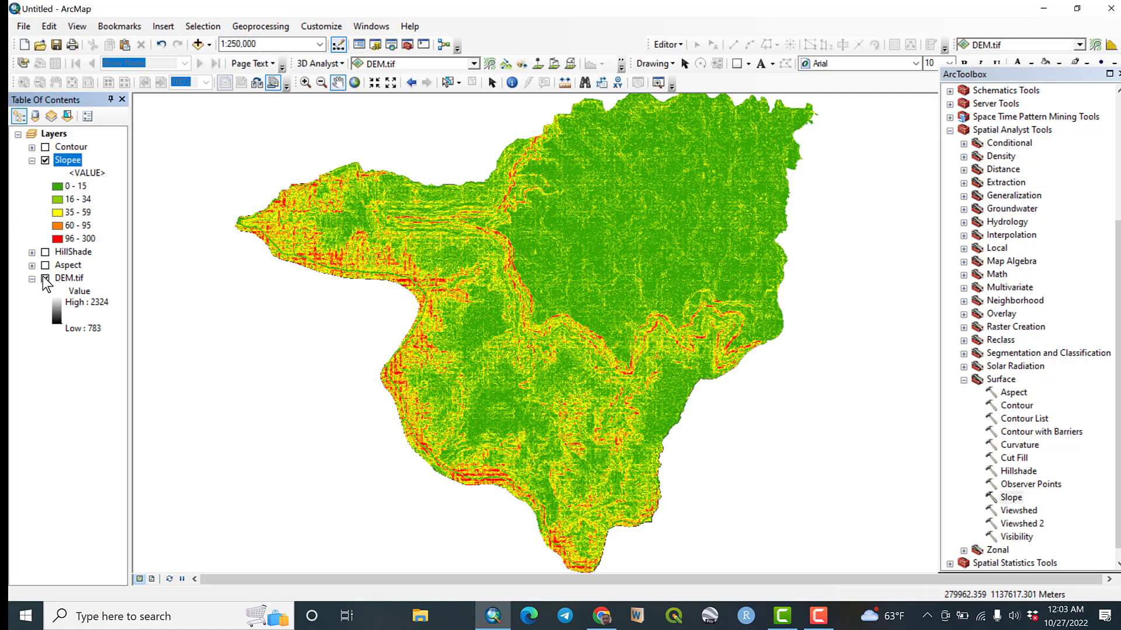
Hide DEM.tif, inspect the slope map, turn HillShade on and collapse the Slopee legend
{"action": "left_click", "coordinate": [45, 278]}
{"action": "scroll", "coordinate": [528, 335], "scroll_direction": "up", "scroll_amount": 1}
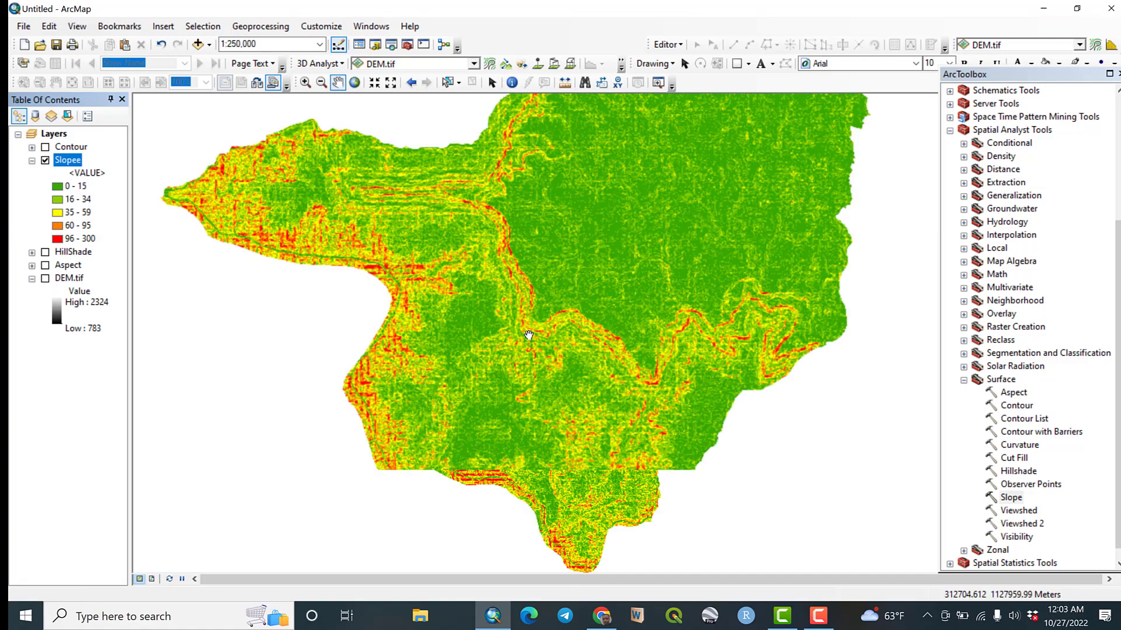
{"action": "scroll", "coordinate": [528, 335], "scroll_direction": "up", "scroll_amount": 3}
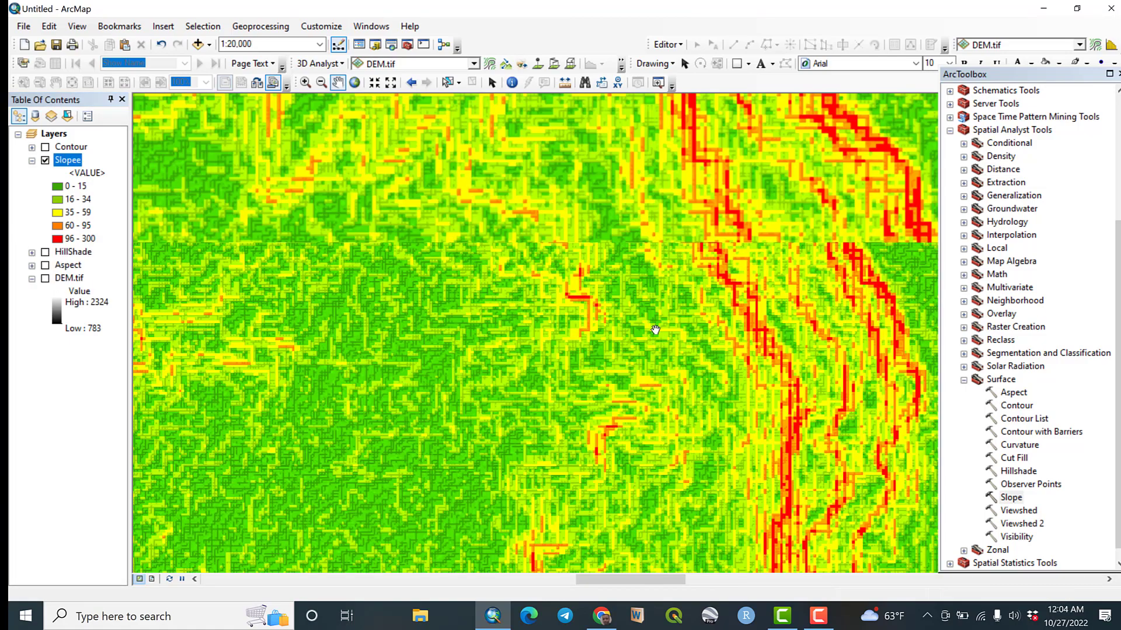
{"action": "scroll", "coordinate": [655, 330], "scroll_direction": "up", "scroll_amount": 2}
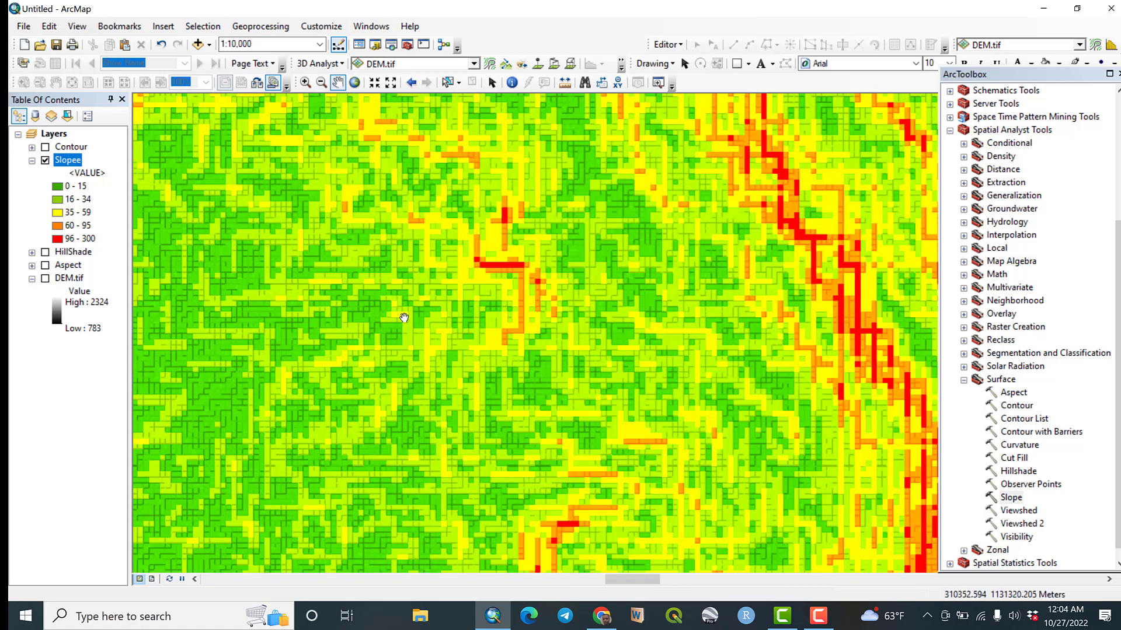
{"action": "scroll", "coordinate": [405, 318], "scroll_direction": "down", "scroll_amount": 1}
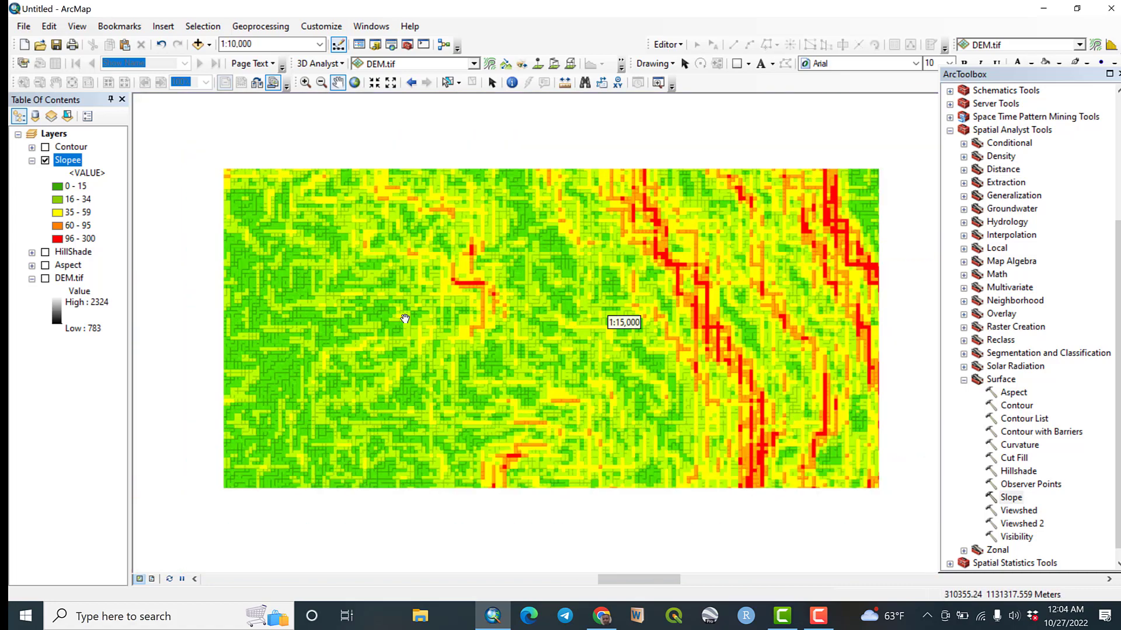
{"action": "scroll", "coordinate": [405, 318], "scroll_direction": "down", "scroll_amount": 2}
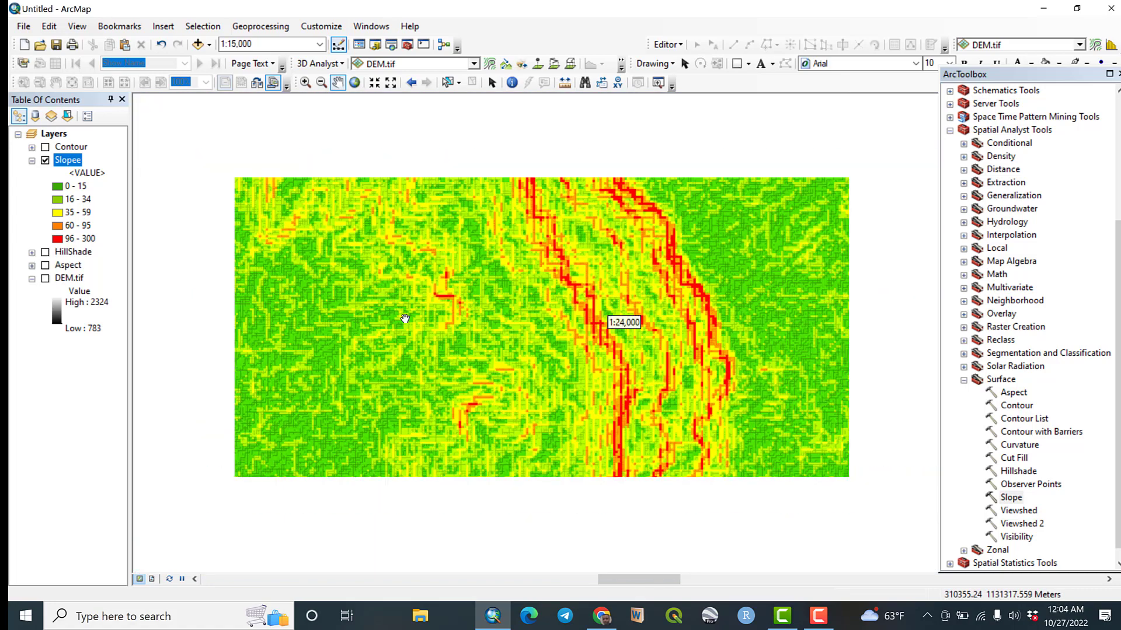
{"action": "scroll", "coordinate": [405, 318], "scroll_direction": "down", "scroll_amount": 3}
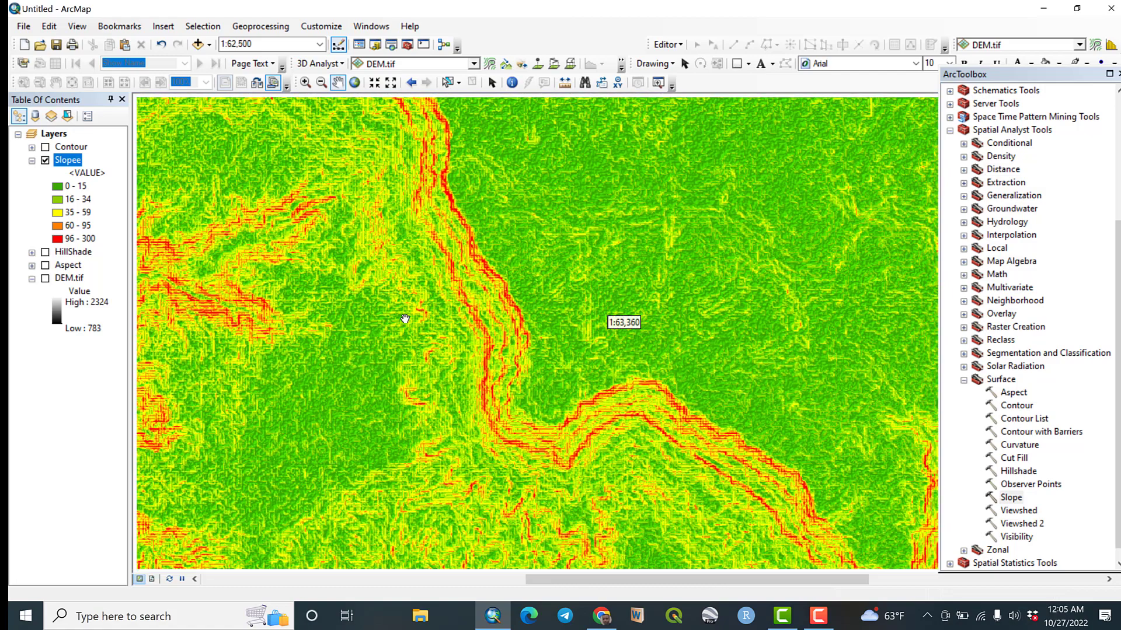
{"action": "scroll", "coordinate": [405, 319], "scroll_direction": "down", "scroll_amount": 1}
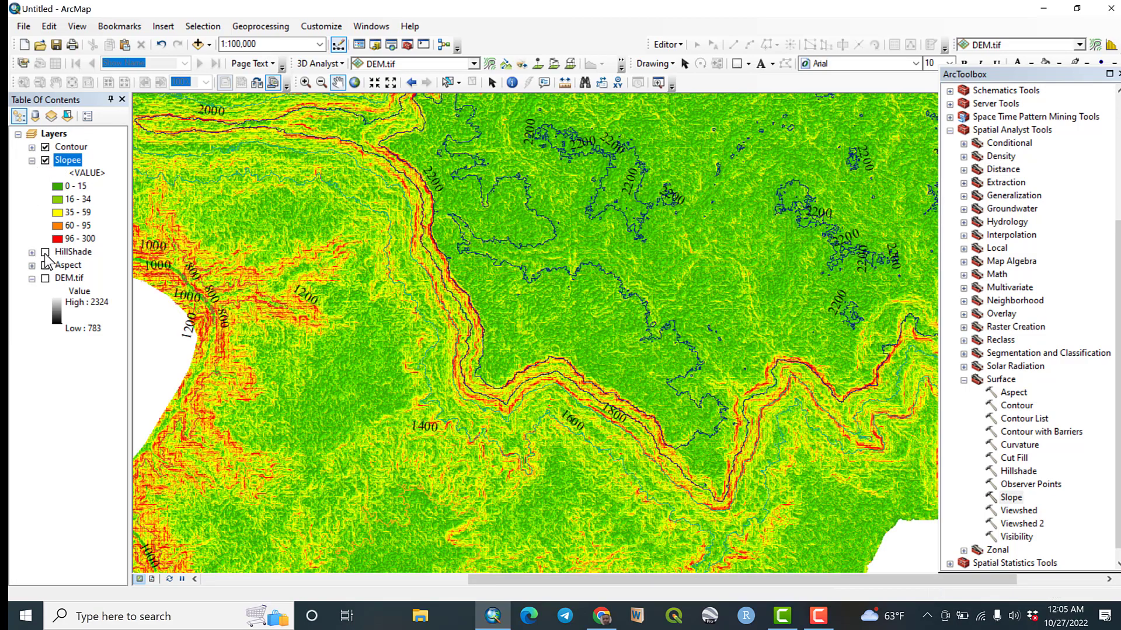
{"action": "left_click", "coordinate": [44, 252]}
{"action": "left_click", "coordinate": [32, 161]}
{"action": "scroll", "coordinate": [567, 235], "scroll_direction": "down", "scroll_amount": 1}
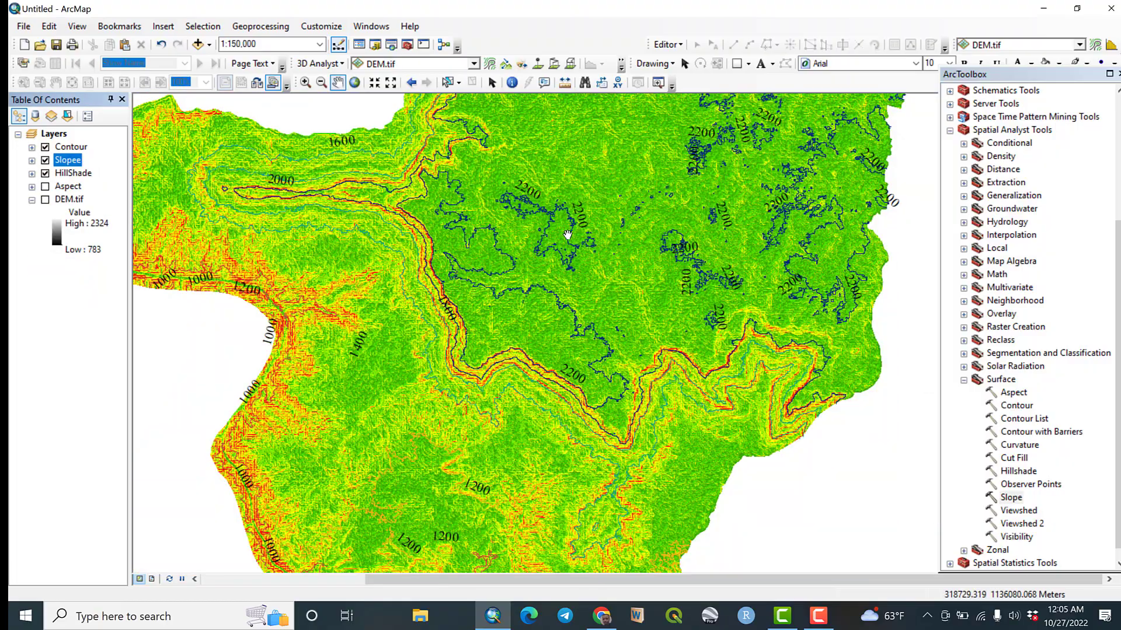